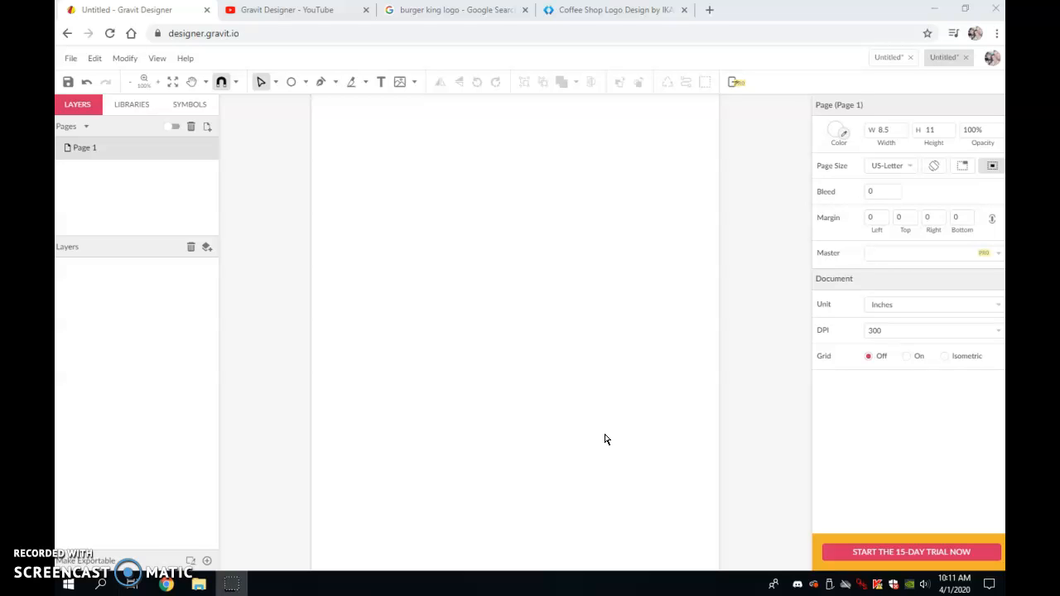
# - Look over the Burger King logo reference images in the search tab
pyautogui.click(601, 434)
pyautogui.click(554, 285)
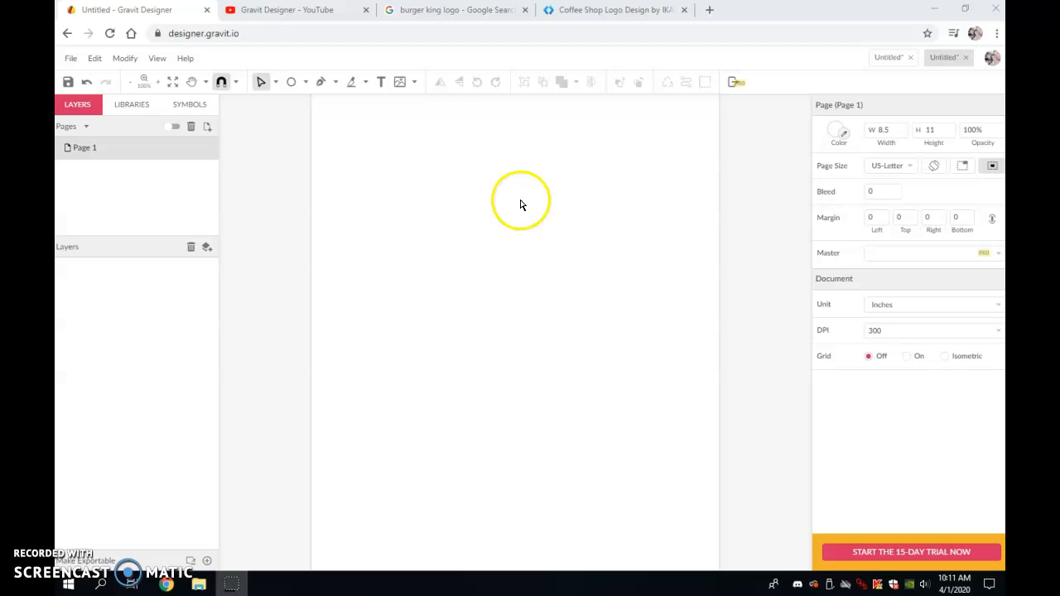
pyautogui.click(464, 17)
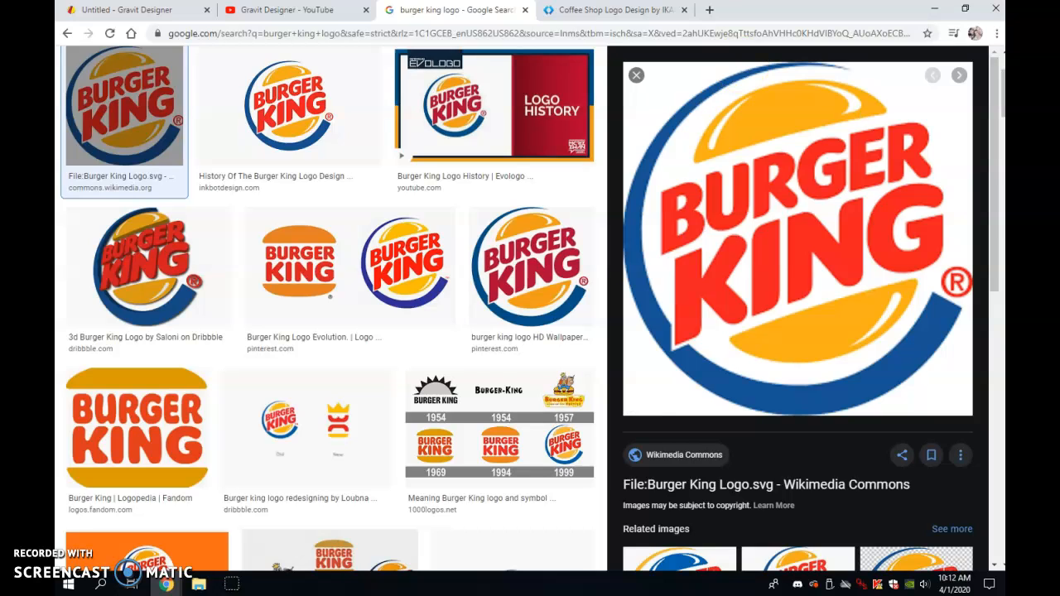
pyautogui.click(157, 12)
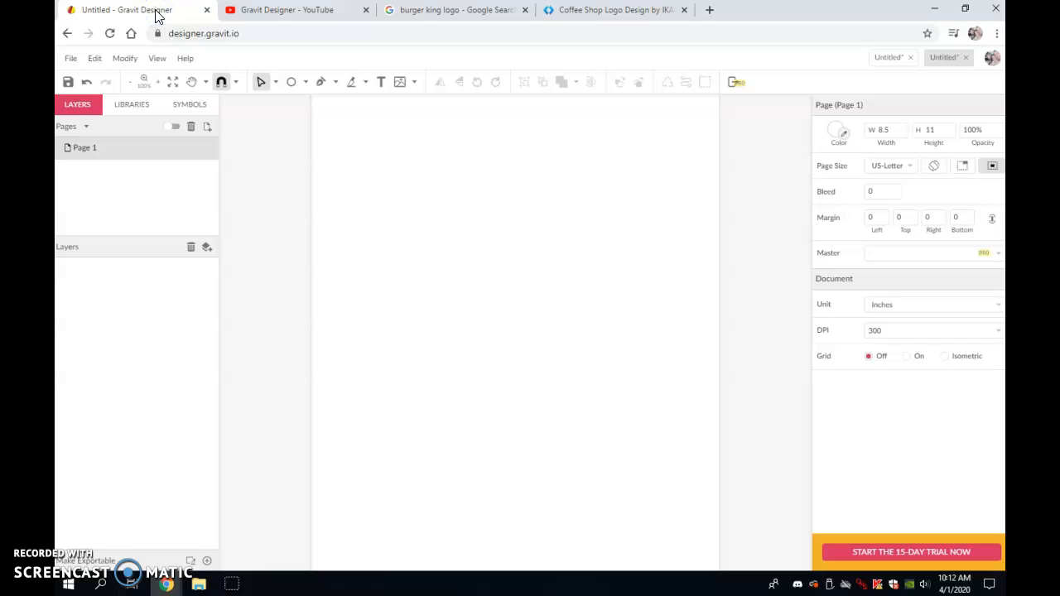
# - Create a new design with the US-Letter Portrait (8.5x11 in) paper size
pyautogui.click(70, 60)
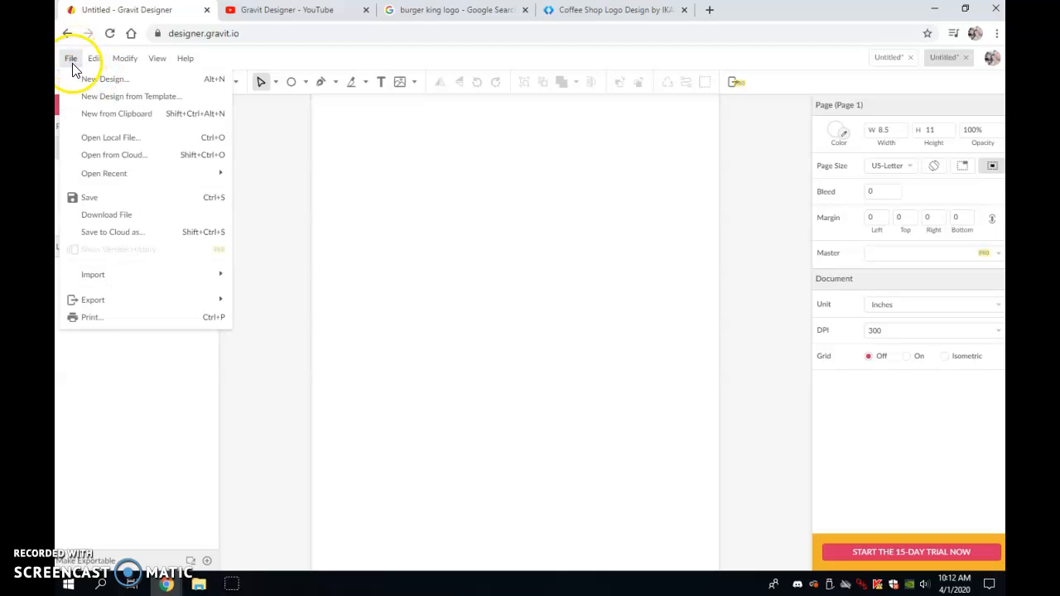
pyautogui.click(157, 83)
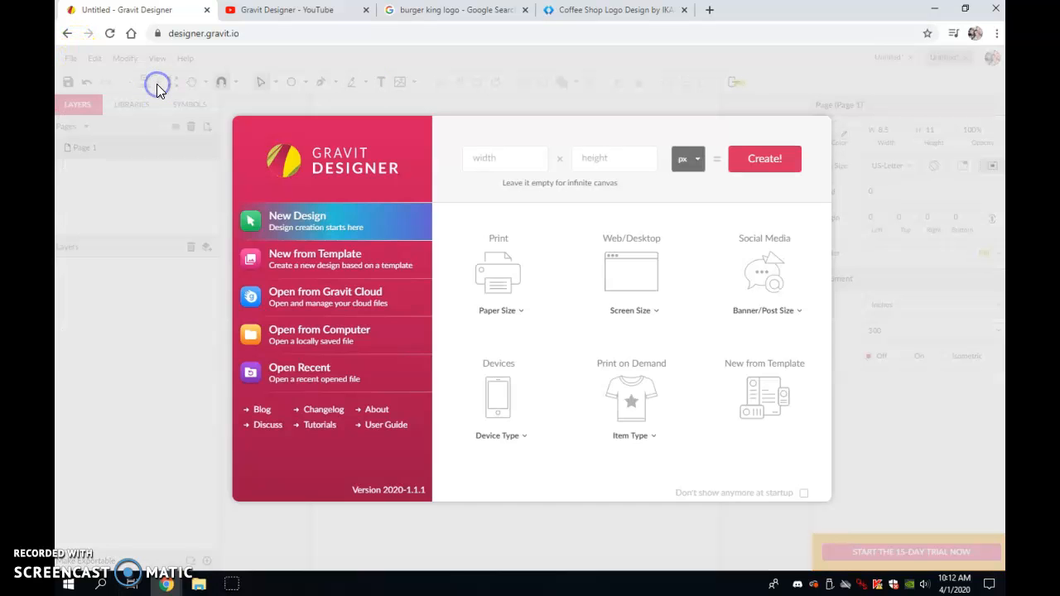
pyautogui.click(501, 311)
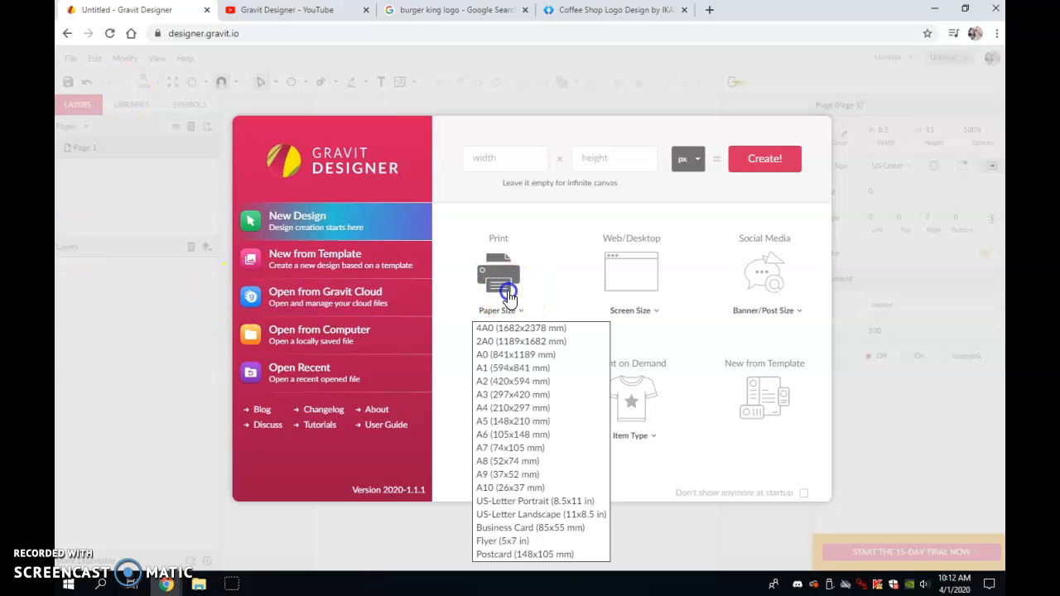
pyautogui.click(536, 506)
pyautogui.click(520, 507)
pyautogui.click(522, 501)
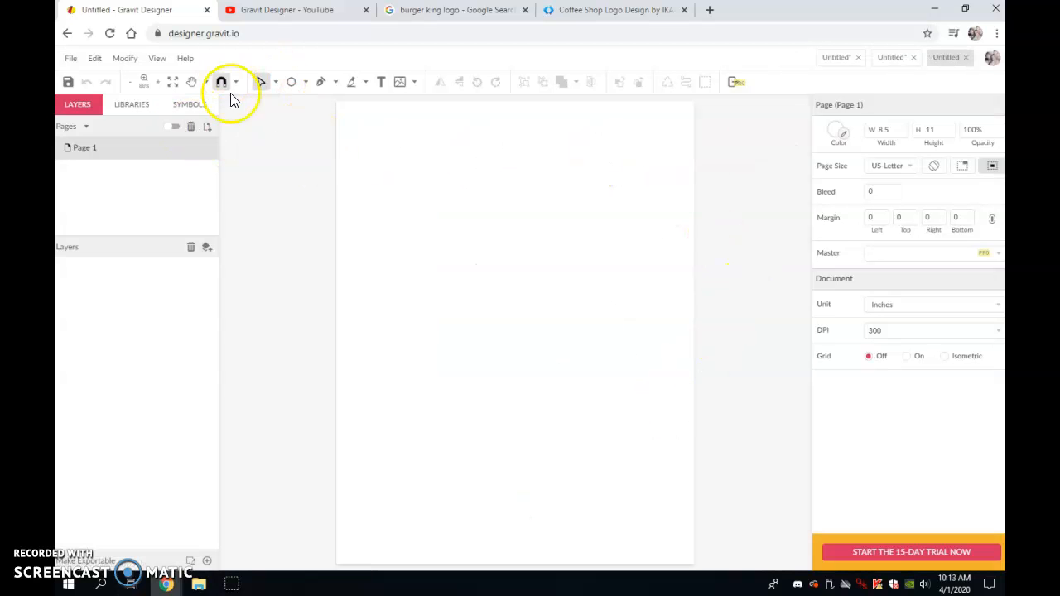
# - Draw a circle about 4.84 in across in the middle of the page
pyautogui.click(306, 83)
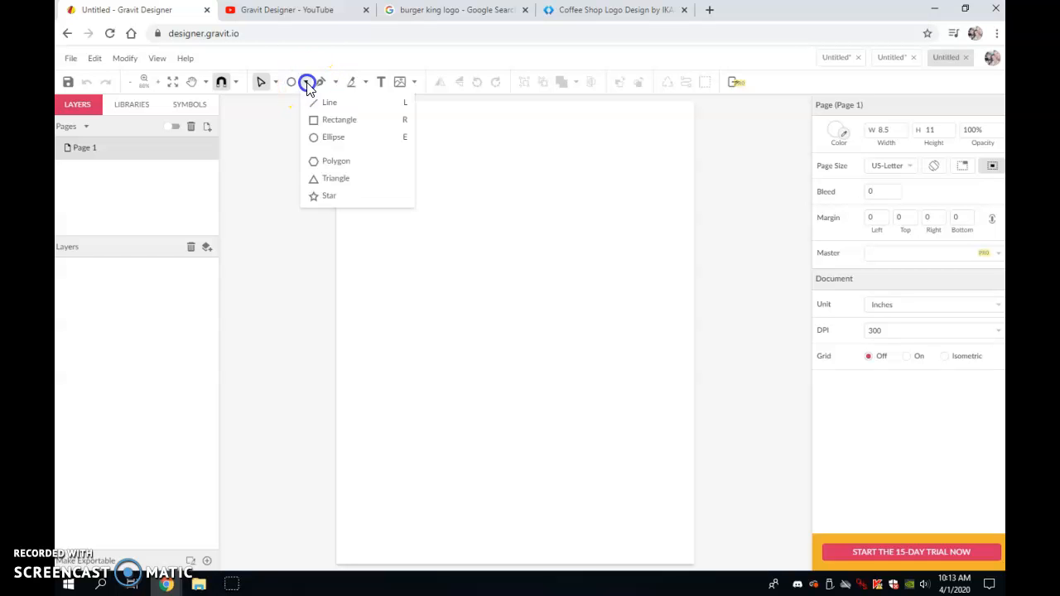
pyautogui.click(331, 137)
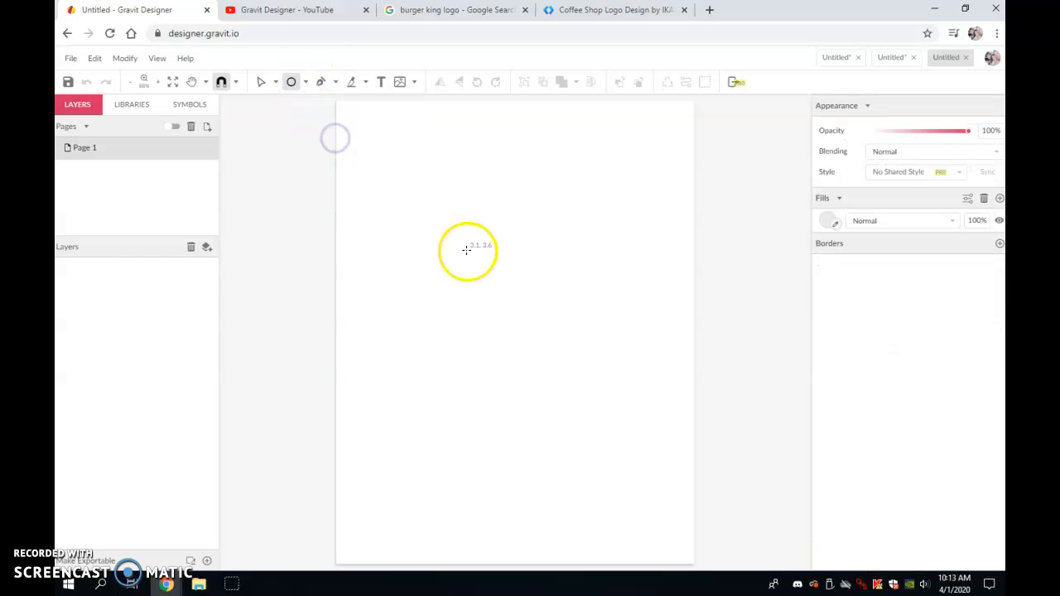
pyautogui.moveTo(420, 218); pyautogui.dragTo(624, 420)
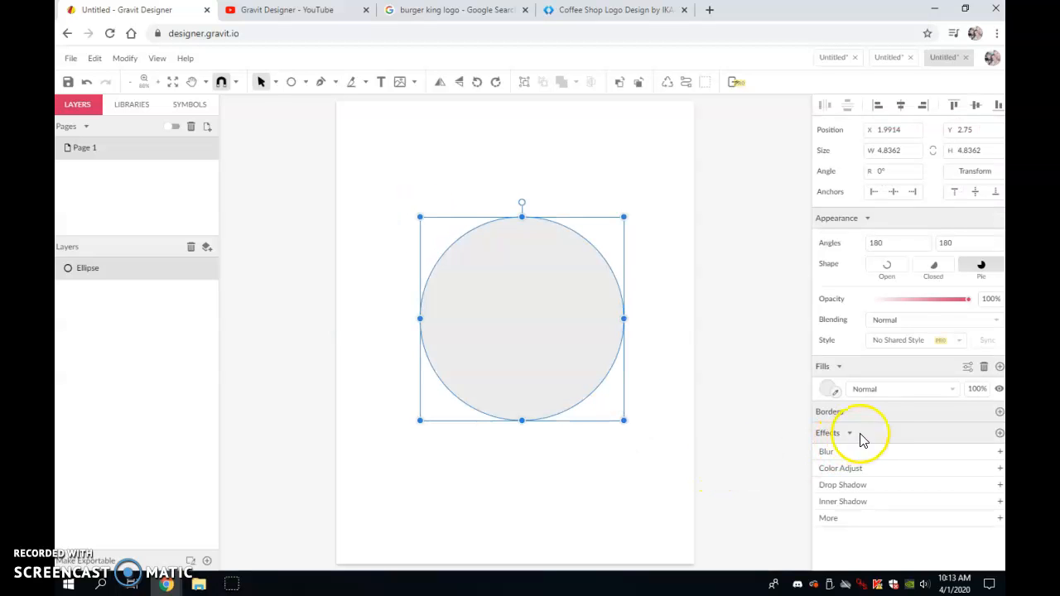
# - Fill the circle with orange #FF9900
pyautogui.click(827, 388)
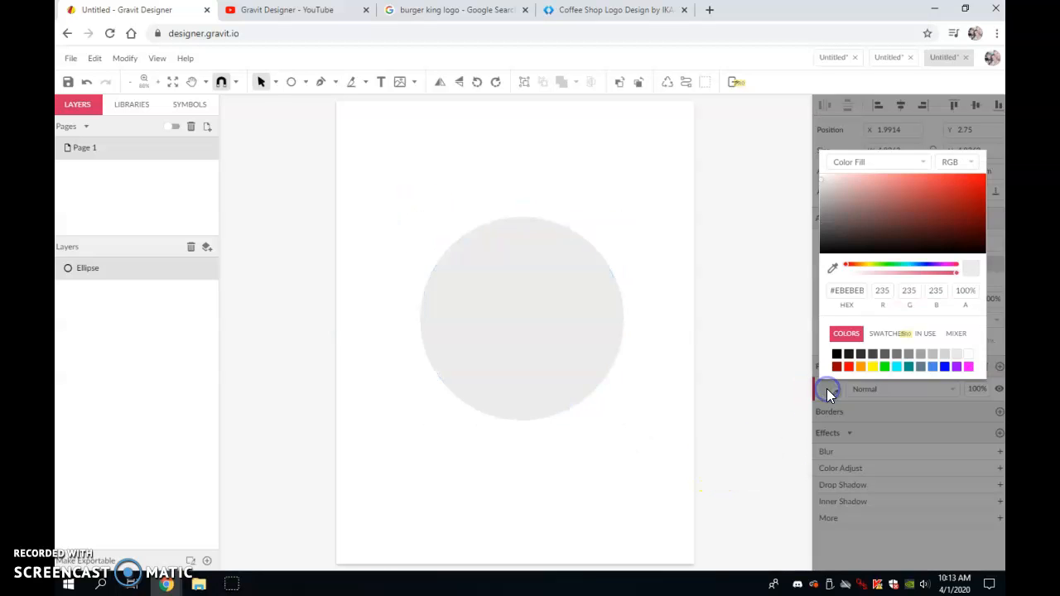
pyautogui.click(860, 368)
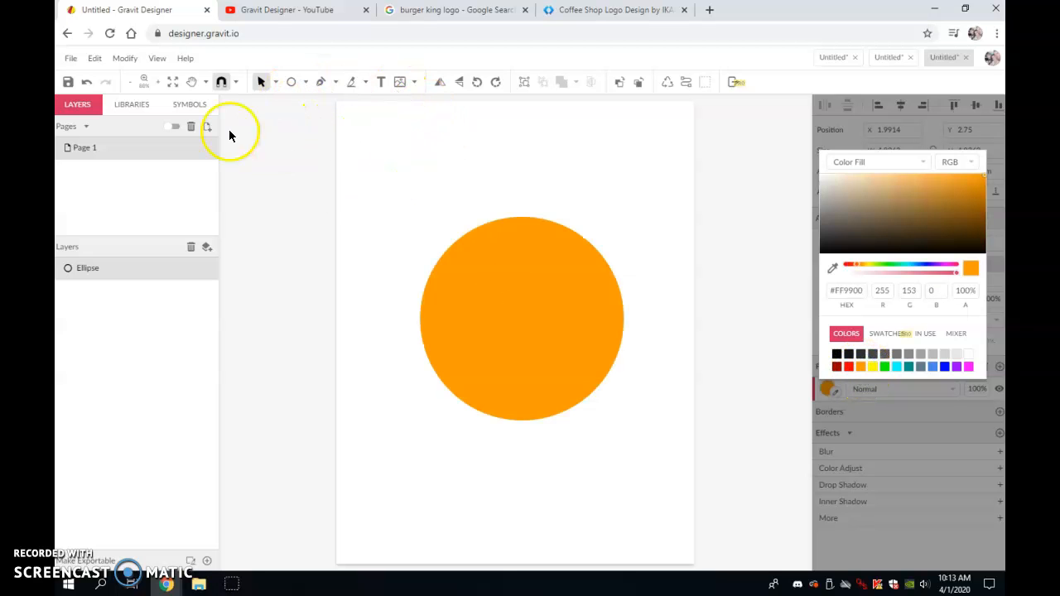
pyautogui.click(536, 310)
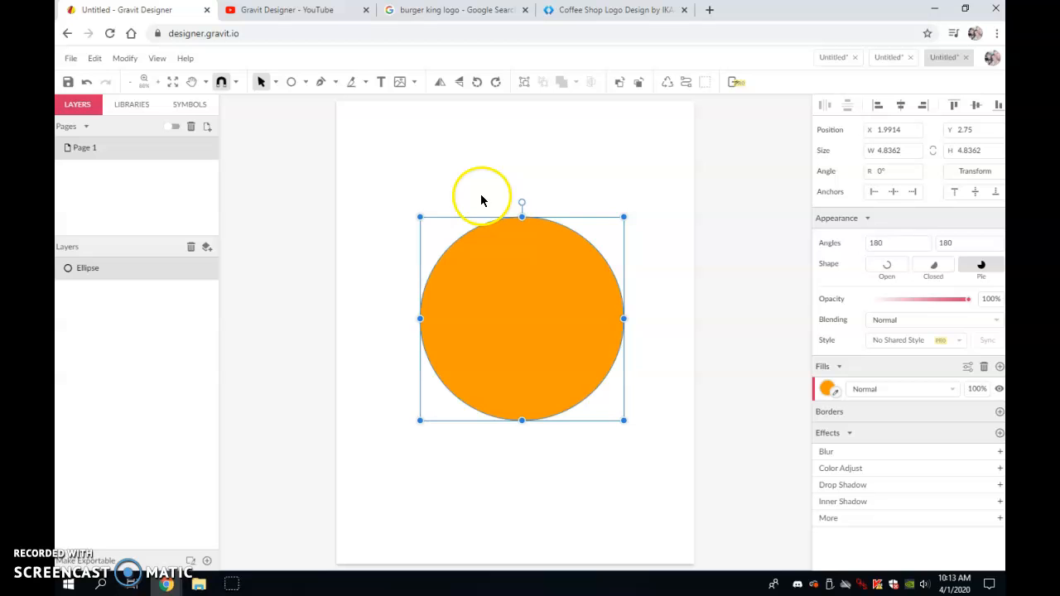
# - Cut the circle horizontally through its middle with the Knife tool
pyautogui.click(351, 85)
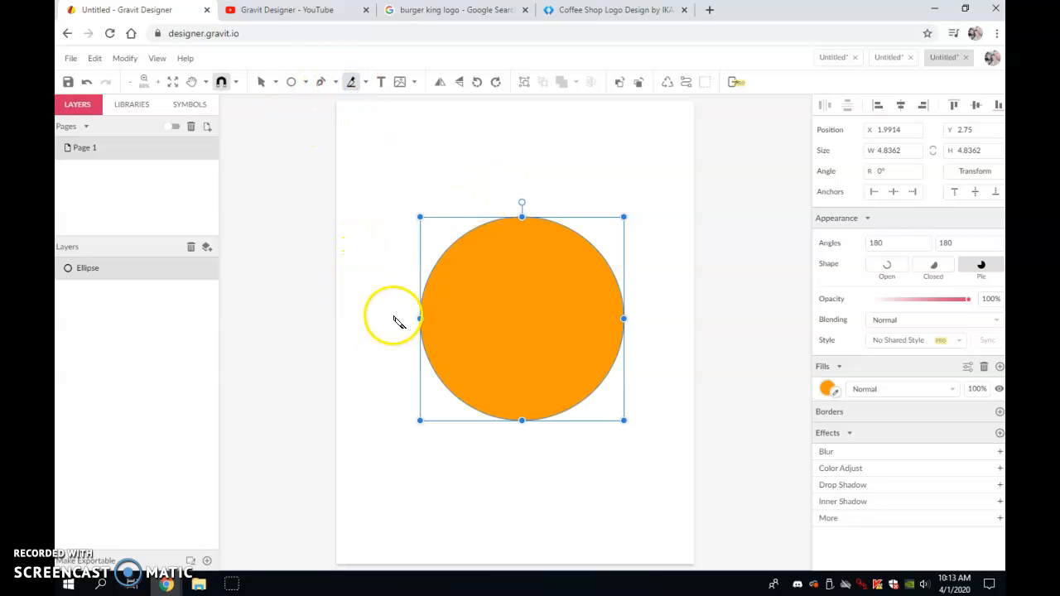
pyautogui.moveTo(390, 317); pyautogui.dragTo(678, 344)
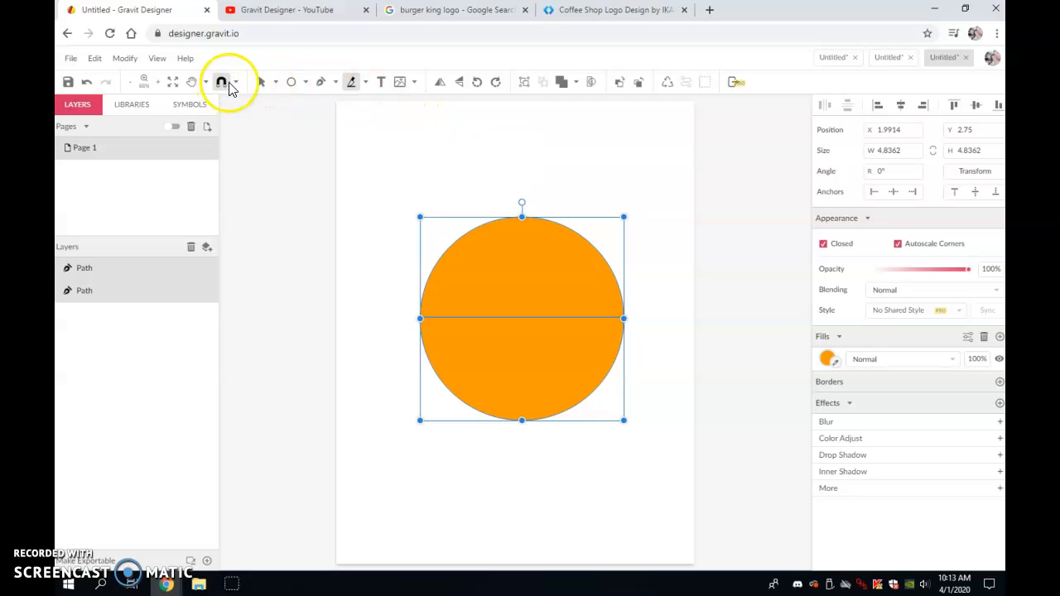
# - Select the lower half of the cut circle and delete it
pyautogui.click(261, 85)
pyautogui.click(261, 85)
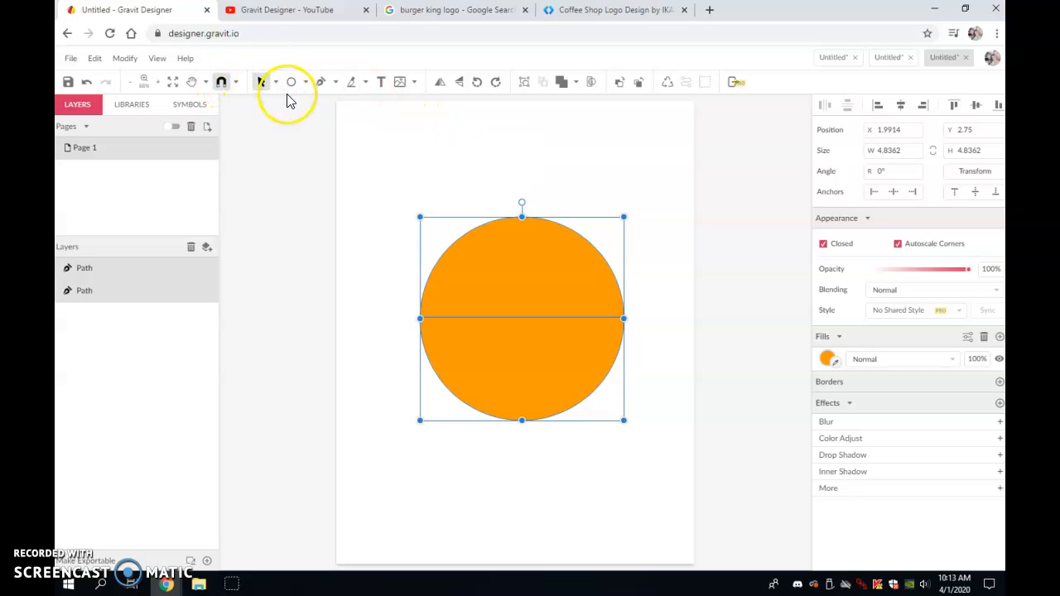
pyautogui.click(386, 178)
pyautogui.click(487, 247)
pyautogui.click(508, 361)
pyautogui.click(538, 282)
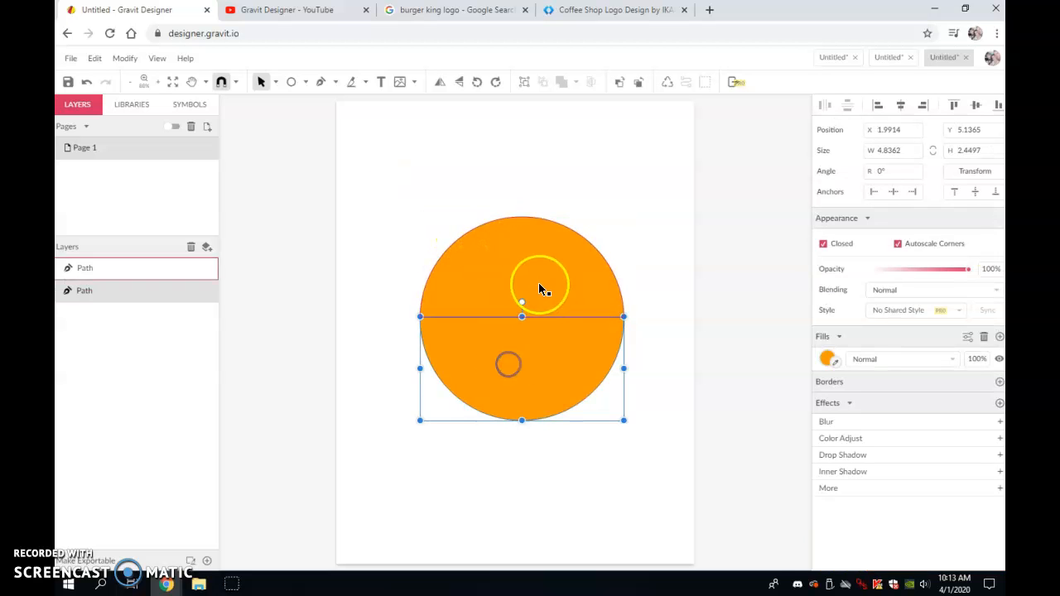
pyautogui.click(531, 359)
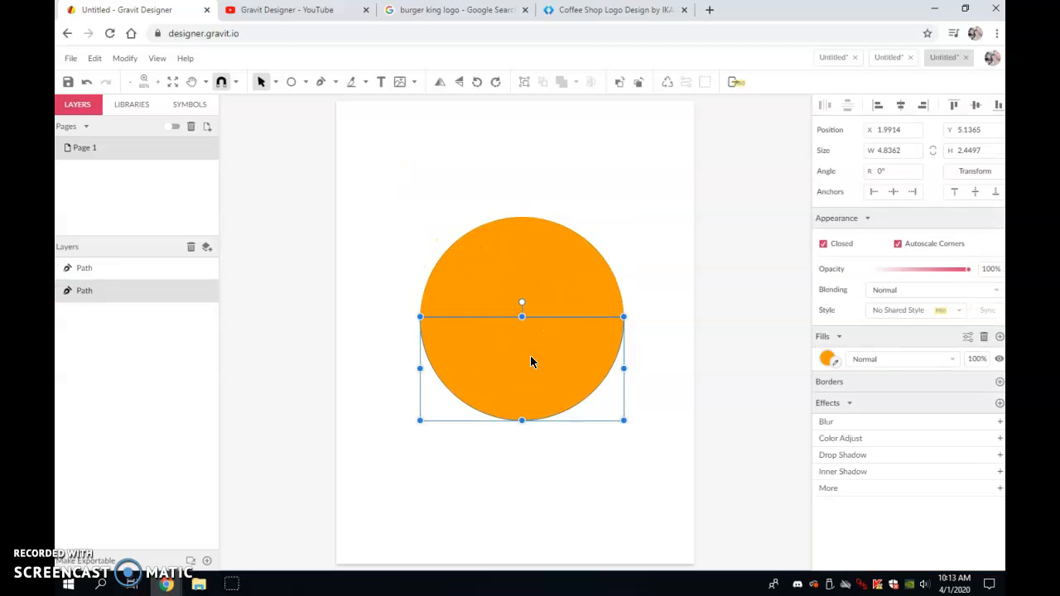
pyautogui.press('Delete')
pyautogui.click(542, 306)
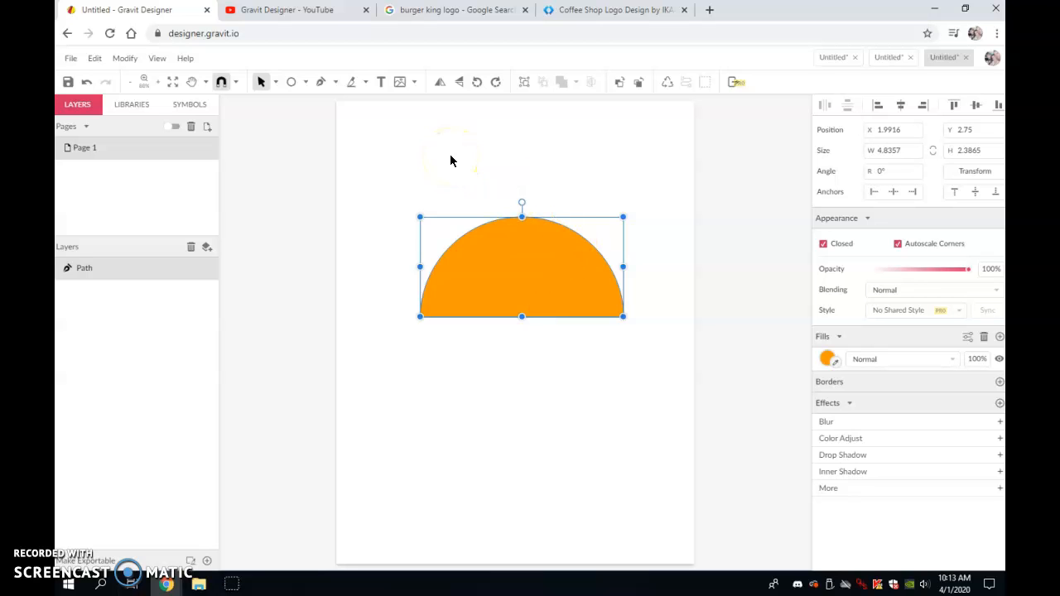
# - Set the semicircle's bottom-left anchor to a Mirrored joint so its base curves
pyautogui.hotkey('ctrl', '+')
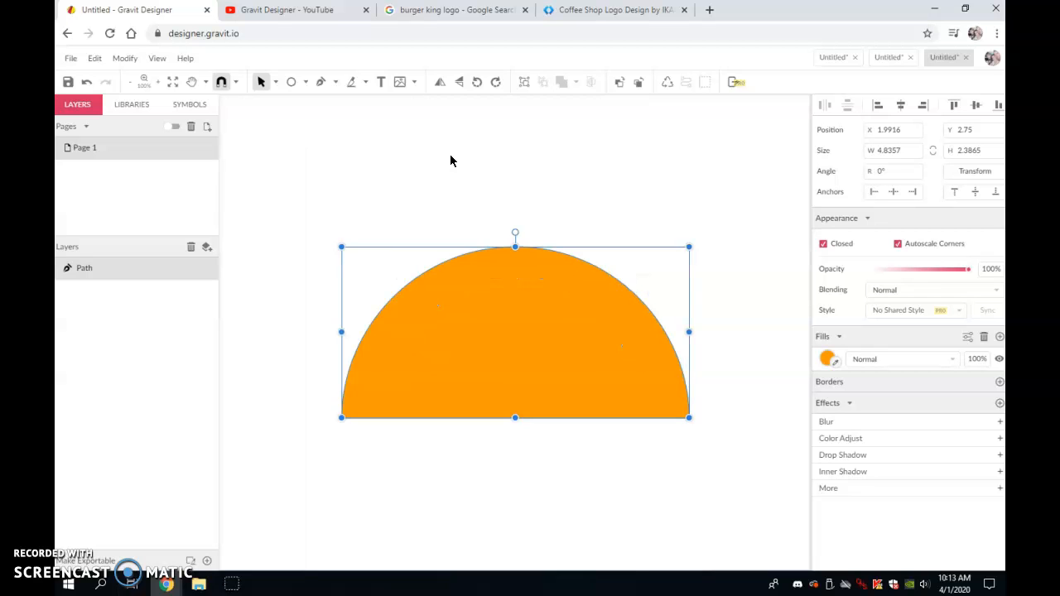
pyautogui.scroll(-1, 451, 161)
pyautogui.click(502, 397)
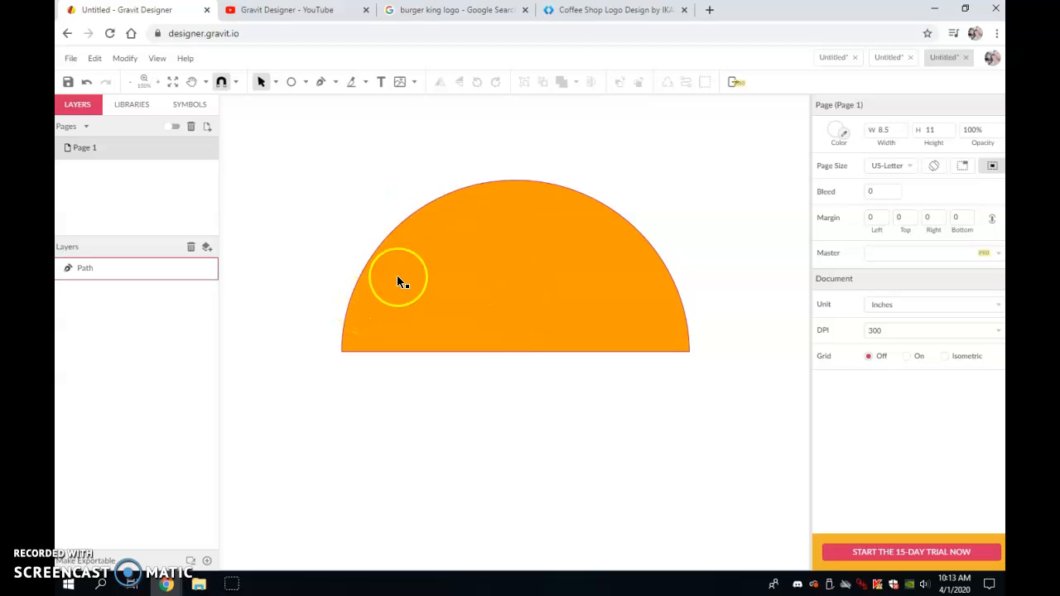
pyautogui.click(464, 257)
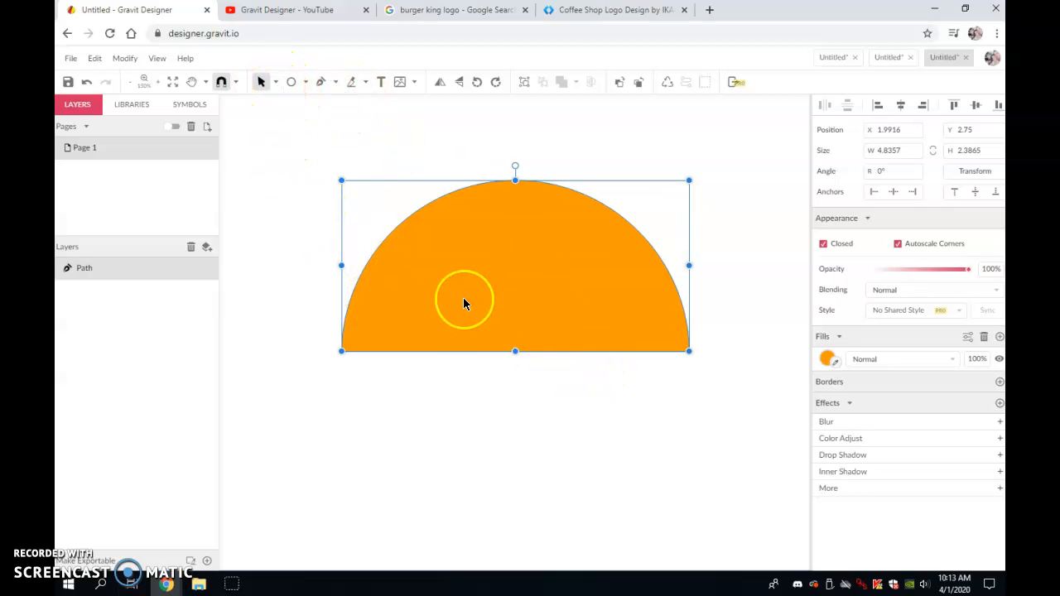
pyautogui.click(276, 85)
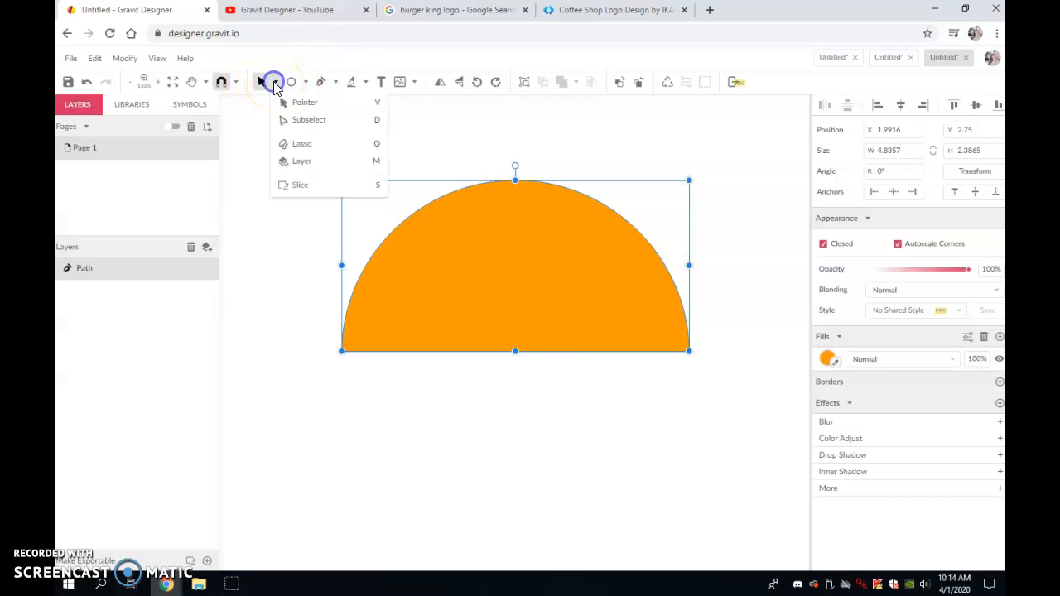
pyautogui.click(337, 122)
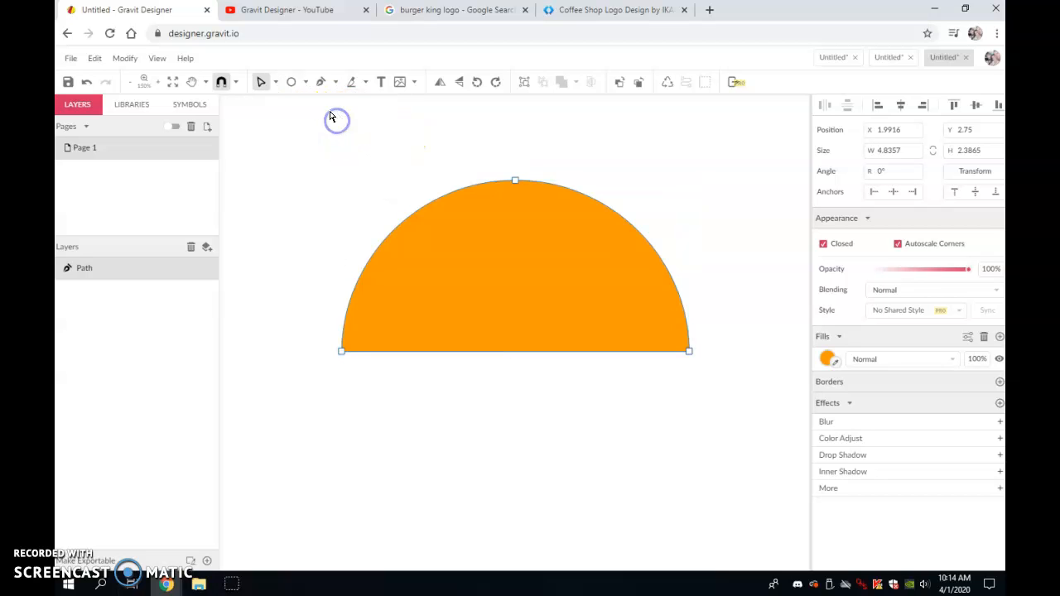
pyautogui.click(342, 354)
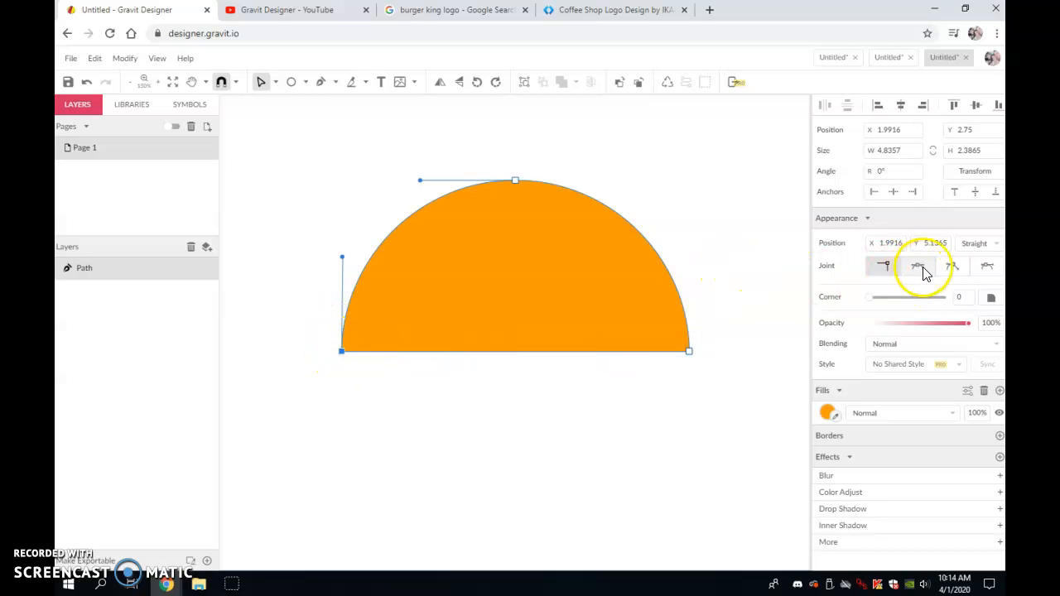
pyautogui.click(987, 267)
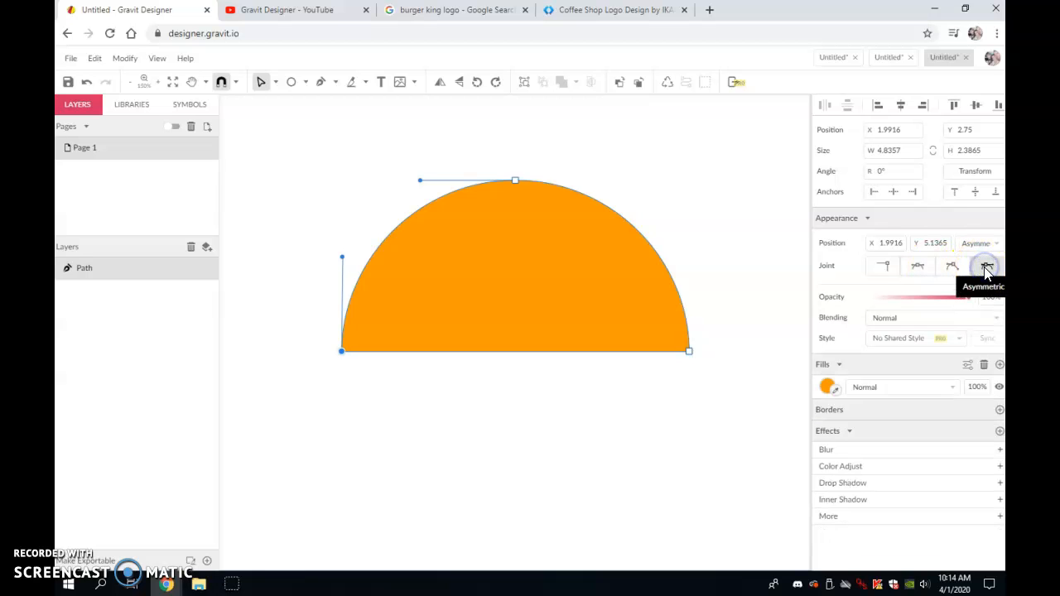
pyautogui.click(341, 352)
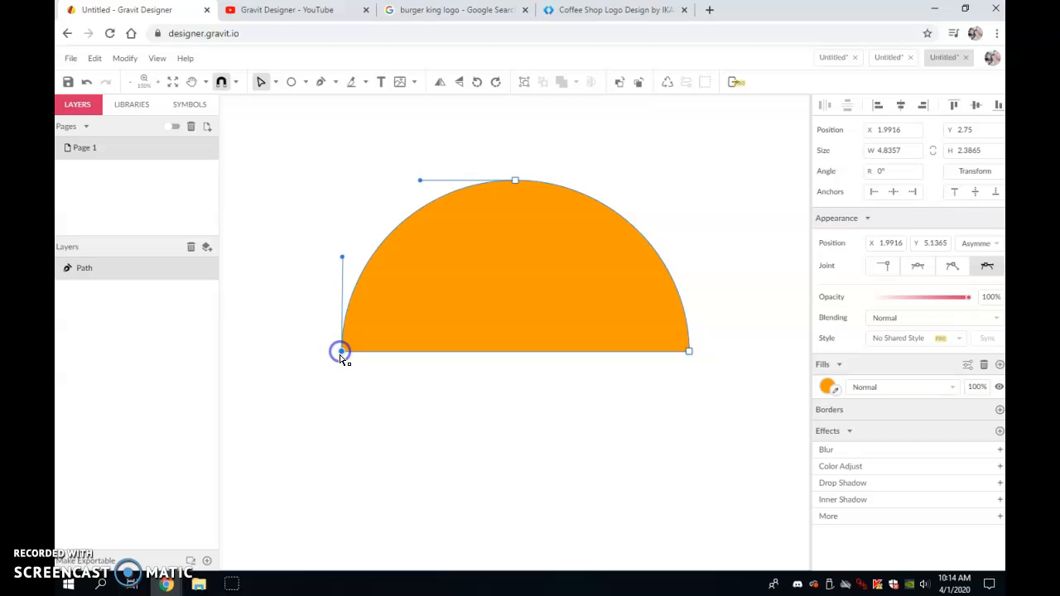
pyautogui.click(951, 267)
pyautogui.click(476, 366)
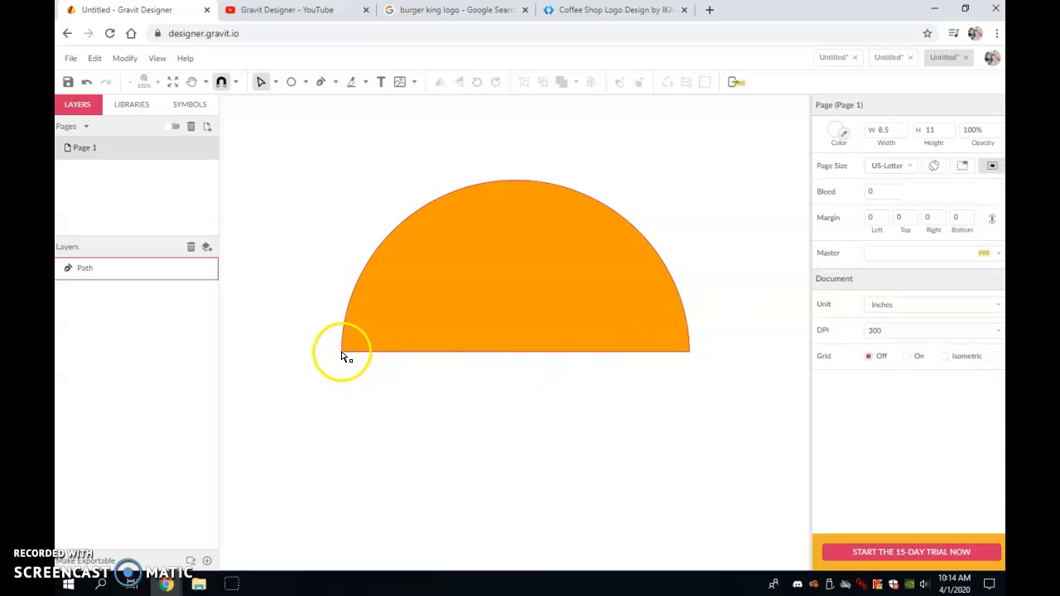
pyautogui.click(341, 352)
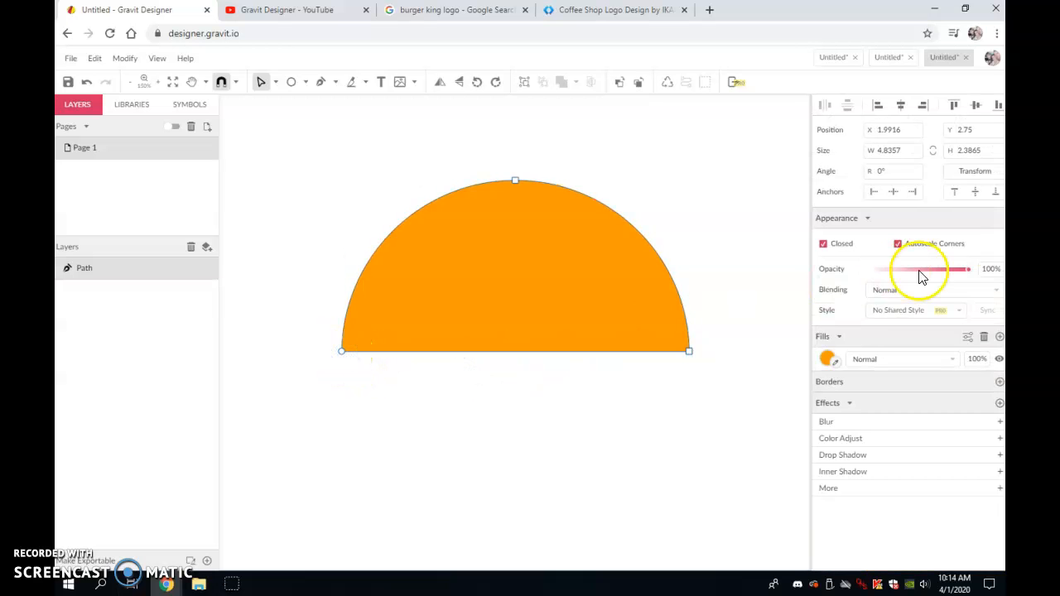
pyautogui.click(342, 352)
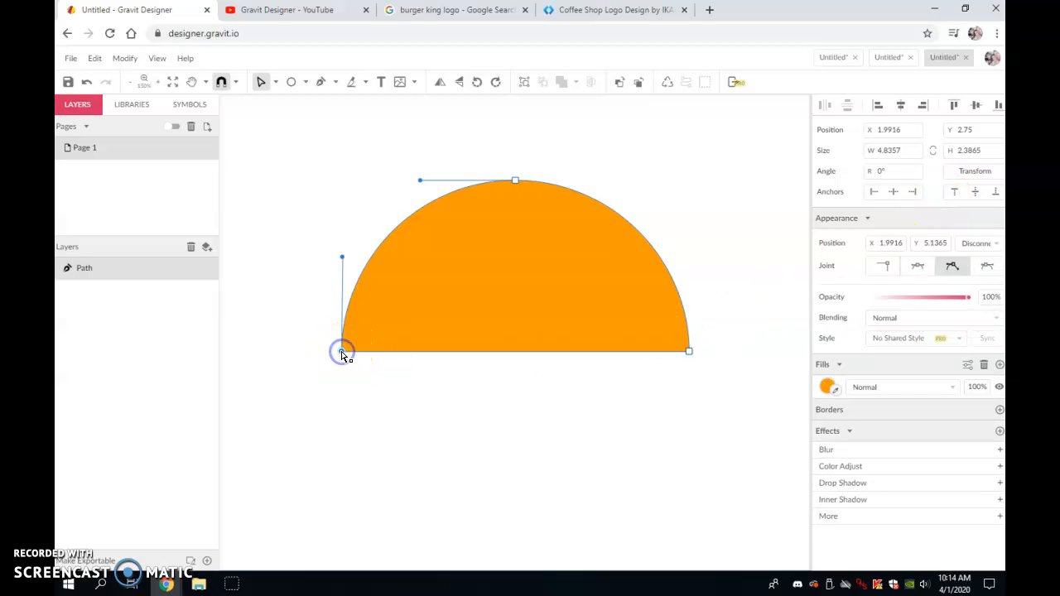
pyautogui.click(919, 266)
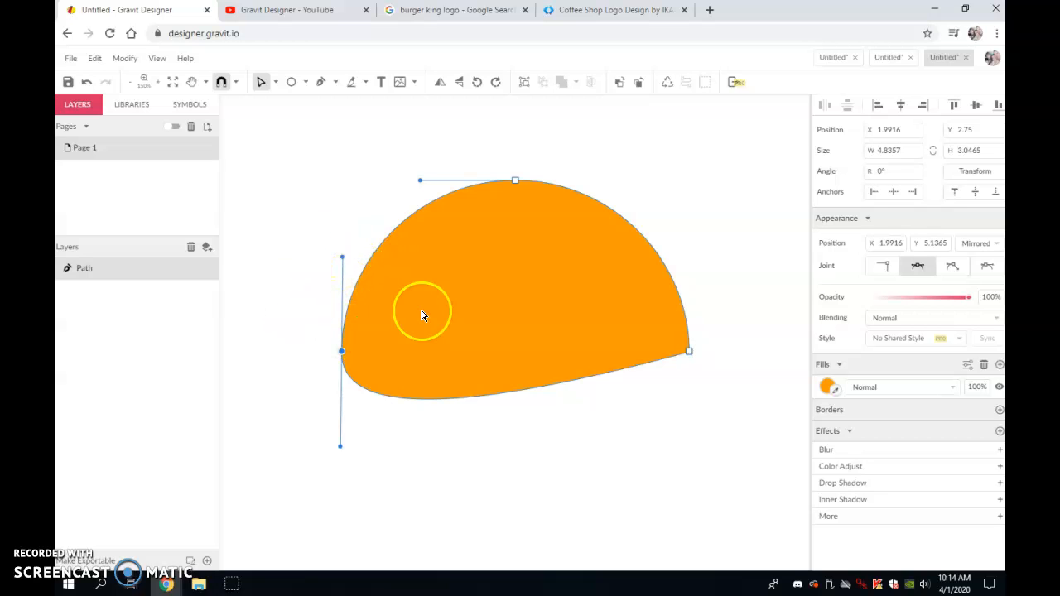
# - Set the bottom-right anchor to a Mirrored joint and adjust its handle and position
pyautogui.click(690, 353)
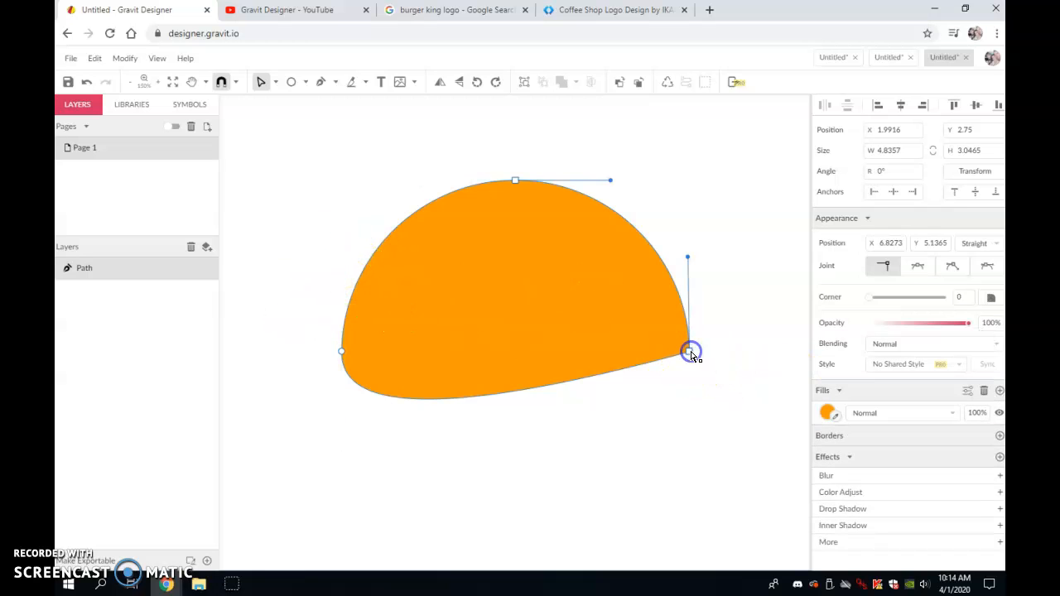
pyautogui.click(917, 266)
pyautogui.moveTo(691, 446); pyautogui.dragTo(677, 480)
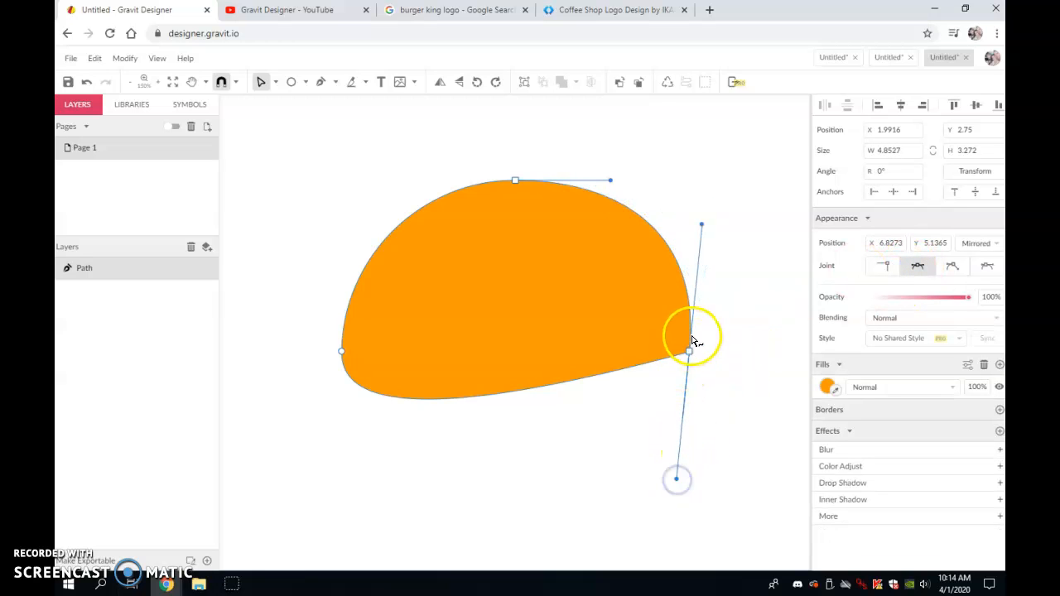
pyautogui.moveTo(689, 352)
pyautogui.mouseDown()
pyautogui.moveTo(689, 361)
pyautogui.moveTo(704, 345)
pyautogui.mouseUp()
pyautogui.click(665, 379)
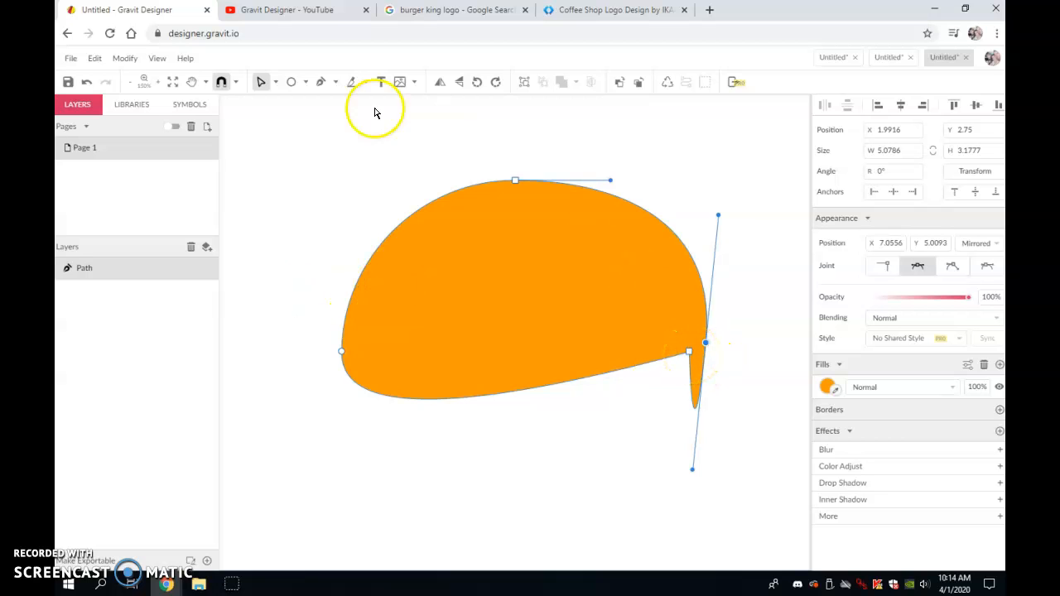
pyautogui.click(323, 82)
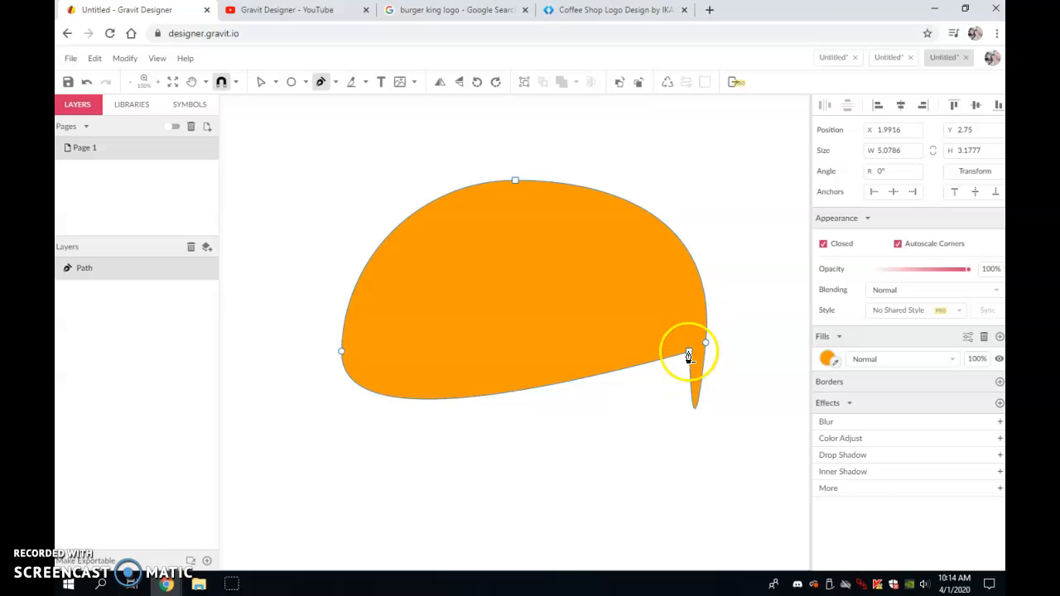
# - Smooth the bottom-right handle, then add an anchor at the middle of the base and raise it to indent the bun's bottom
pyautogui.moveTo(688, 355); pyautogui.dragTo(495, 547)
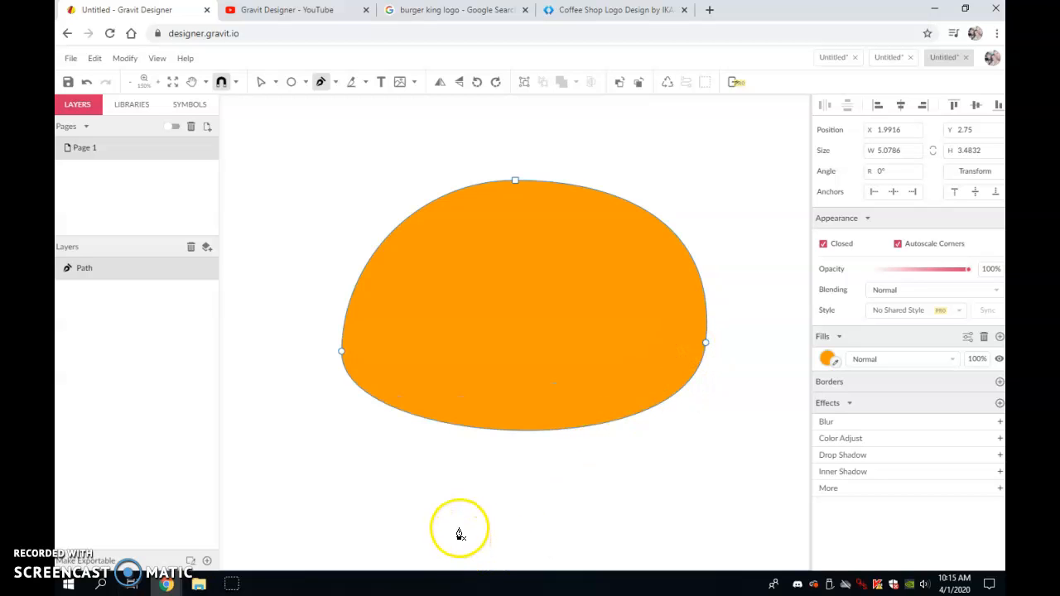
pyautogui.click(520, 431)
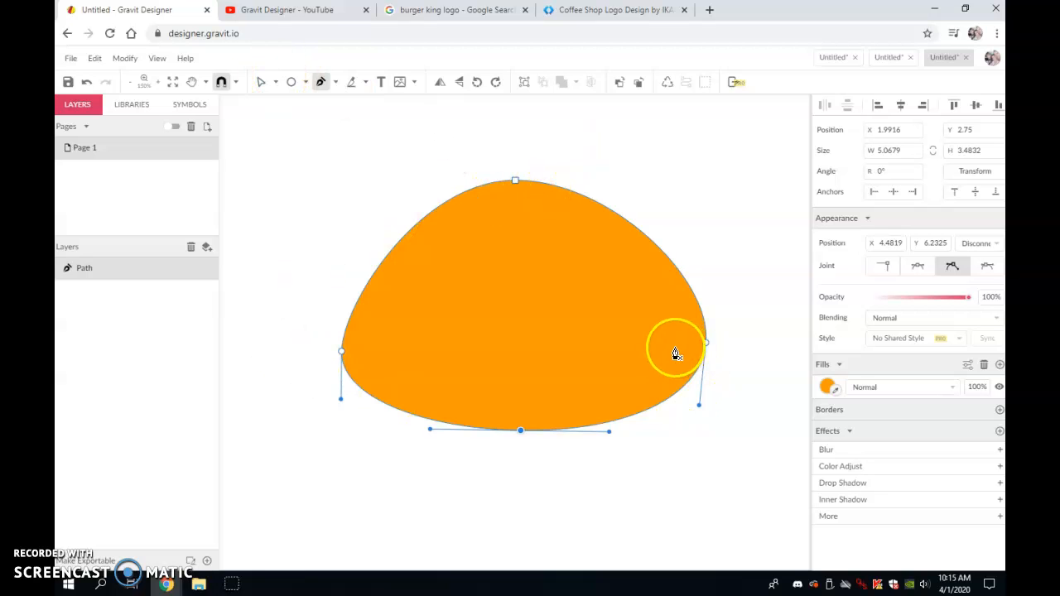
pyautogui.click(259, 81)
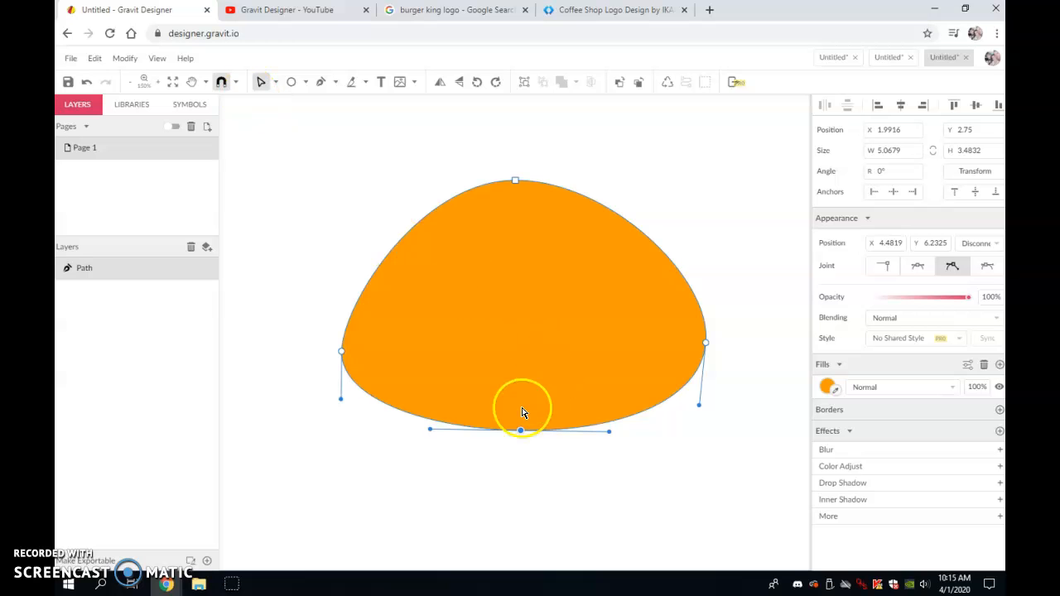
pyautogui.moveTo(521, 432); pyautogui.dragTo(521, 343)
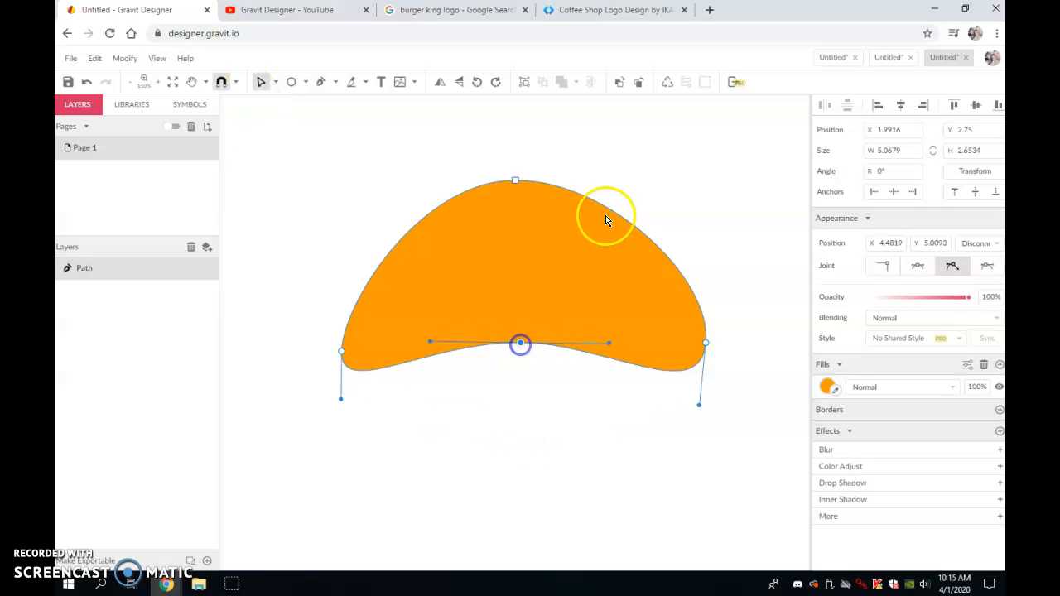
# - Raise the bun's left and right side anchors to lift its sides
pyautogui.doubleClick(342, 348)
pyautogui.moveTo(342, 348); pyautogui.dragTo(341, 318)
pyautogui.doubleClick(704, 342)
pyautogui.moveTo(705, 341); pyautogui.dragTo(690, 318)
pyautogui.click(670, 363)
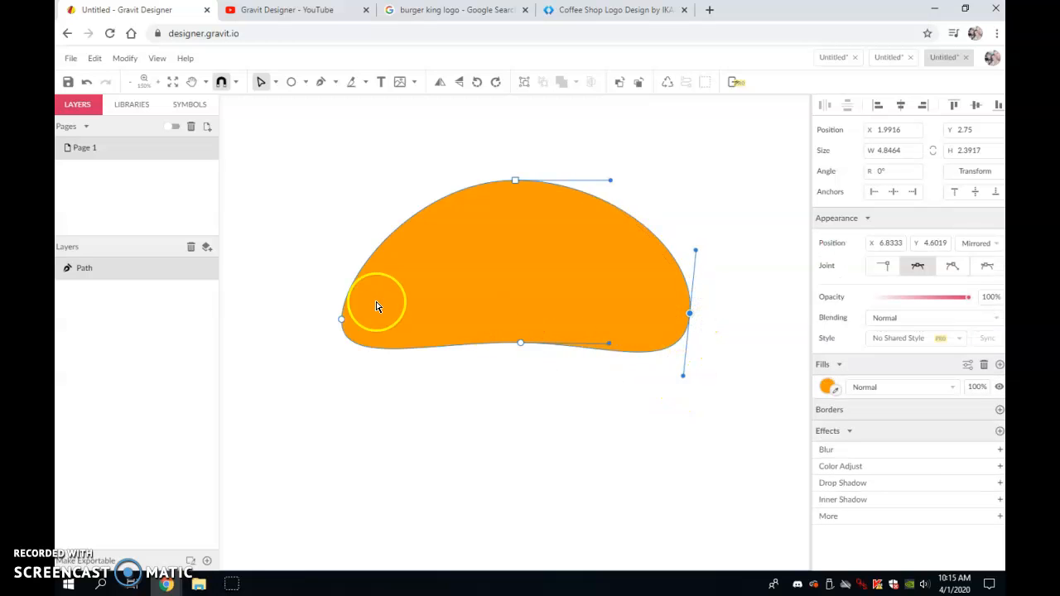
# - Lengthen the left anchor's upper handle and widen the top anchor's handles to broaden the bun's top
pyautogui.doubleClick(341, 319)
pyautogui.moveTo(342, 271); pyautogui.dragTo(341, 249)
pyautogui.click(515, 181)
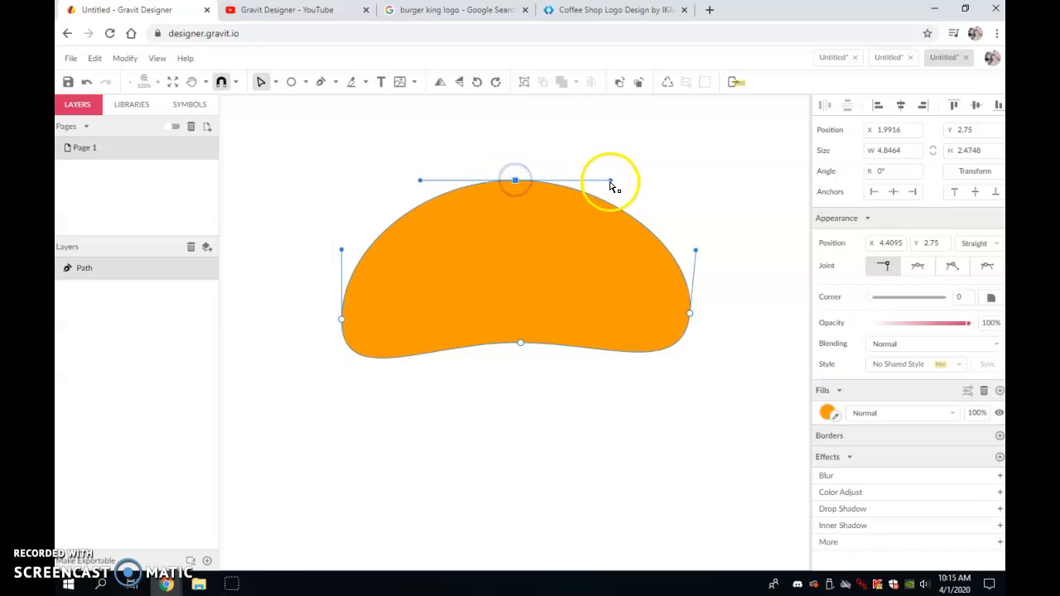
pyautogui.moveTo(627, 184); pyautogui.dragTo(657, 181)
pyautogui.moveTo(421, 180); pyautogui.dragTo(392, 181)
pyautogui.moveTo(516, 182); pyautogui.dragTo(515, 179)
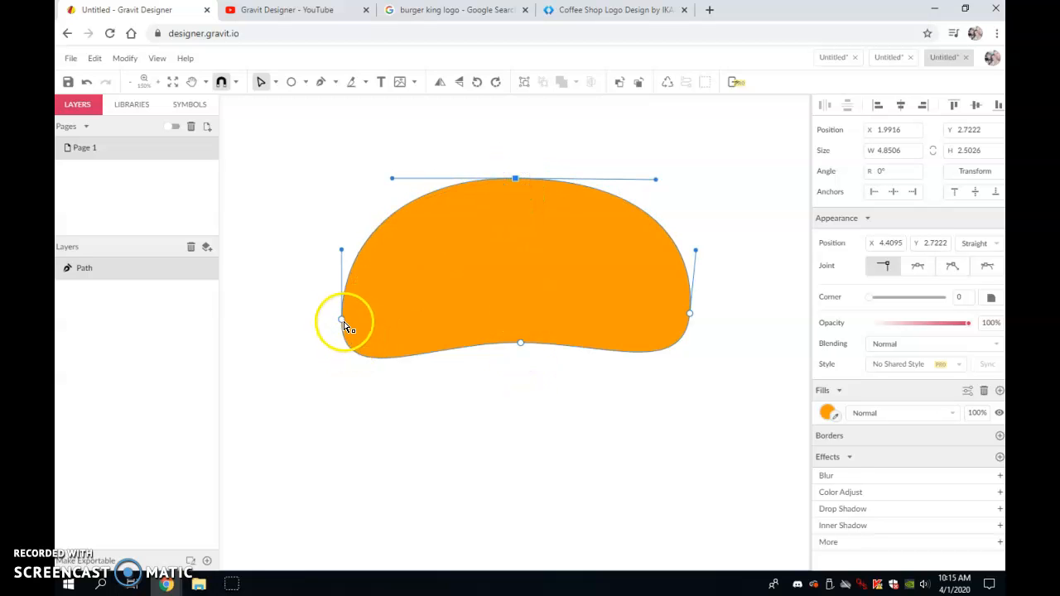
# - Adjust the left anchor's lower handle and nudge the bottom-middle anchor to refine the base curve
pyautogui.click(341, 319)
pyautogui.click(340, 396)
pyautogui.moveTo(341, 391); pyautogui.dragTo(362, 383)
pyautogui.click(519, 386)
pyautogui.click(527, 342)
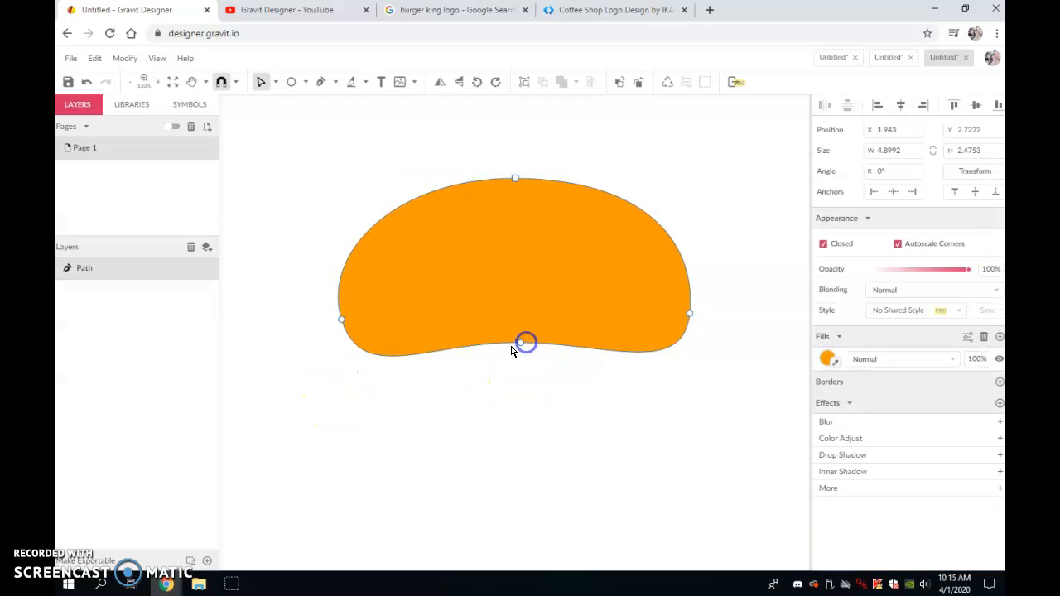
pyautogui.moveTo(520, 343); pyautogui.dragTo(509, 348)
pyautogui.click(556, 374)
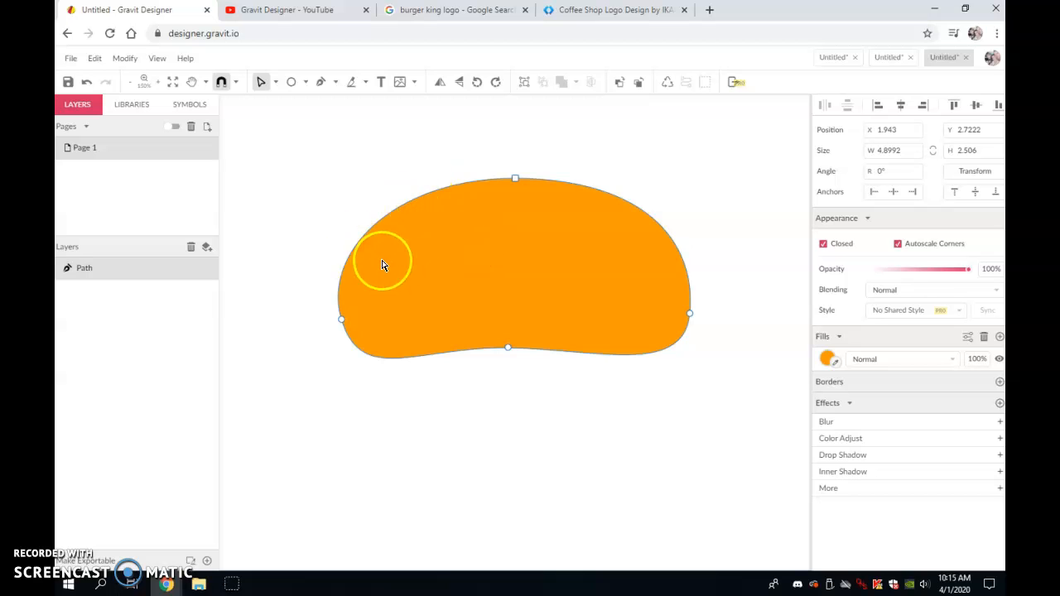
# - Draw a teardrop-shaped highlight path in the bun's upper-left area with the Pen tool
pyautogui.click(303, 182)
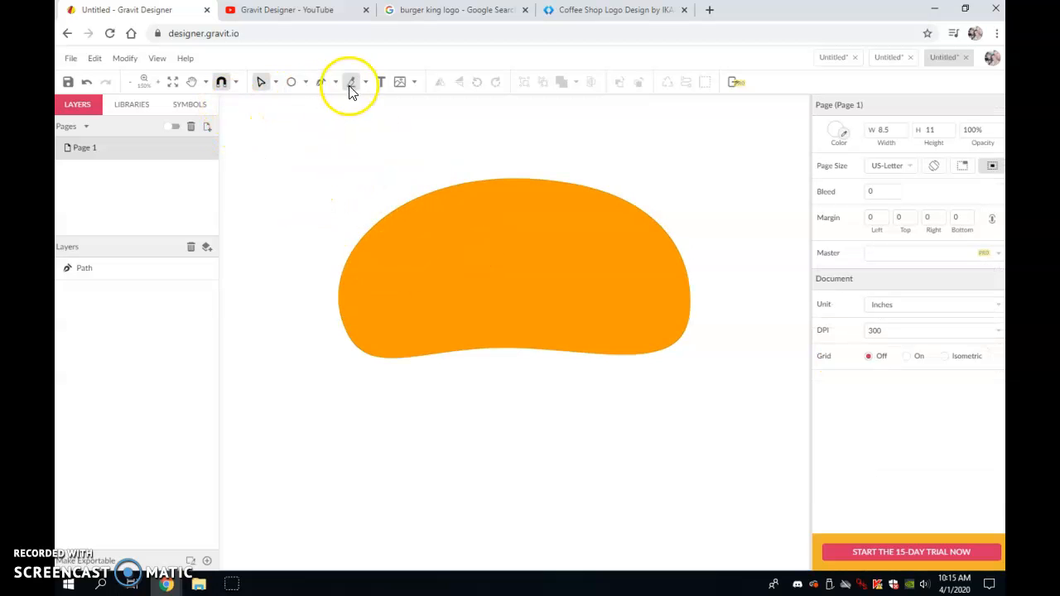
pyautogui.click(319, 81)
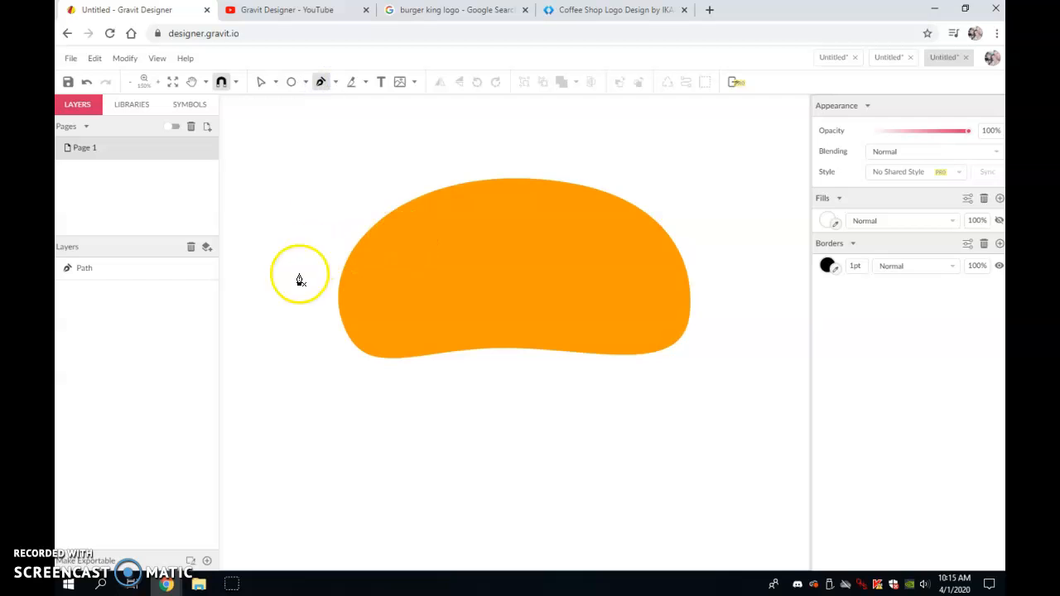
pyautogui.click(406, 227)
pyautogui.moveTo(341, 315); pyautogui.dragTo(377, 350)
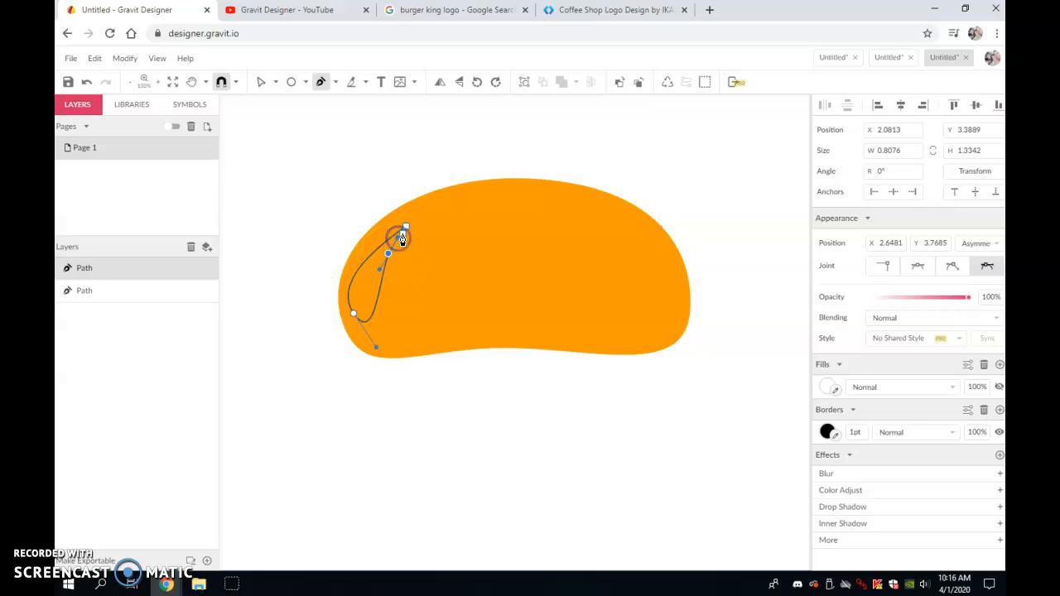
pyautogui.click(405, 228)
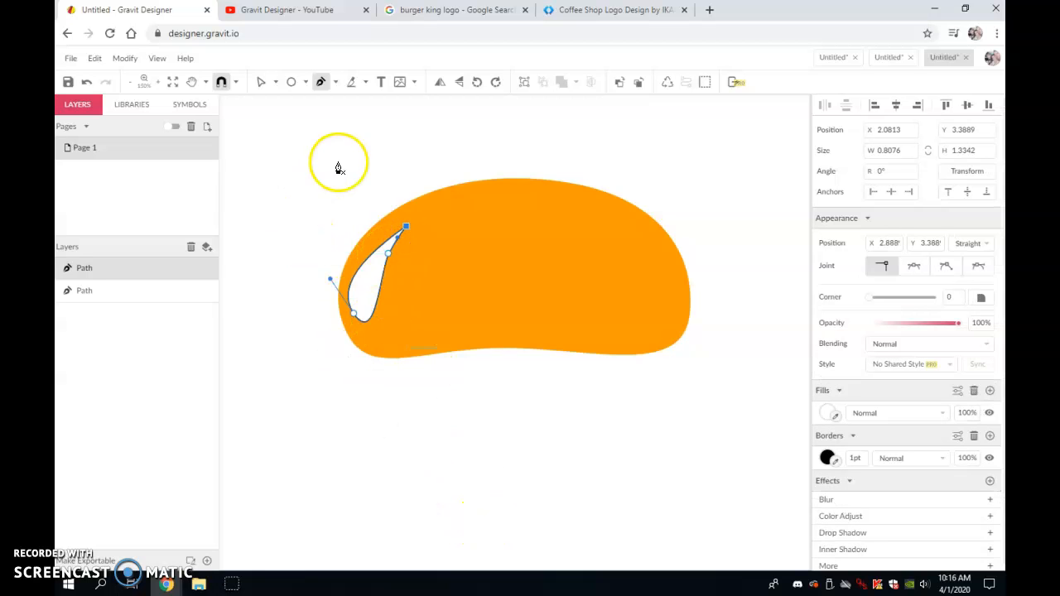
pyautogui.click(261, 81)
# - Select the highlight shape and hide its border
pyautogui.click(341, 307)
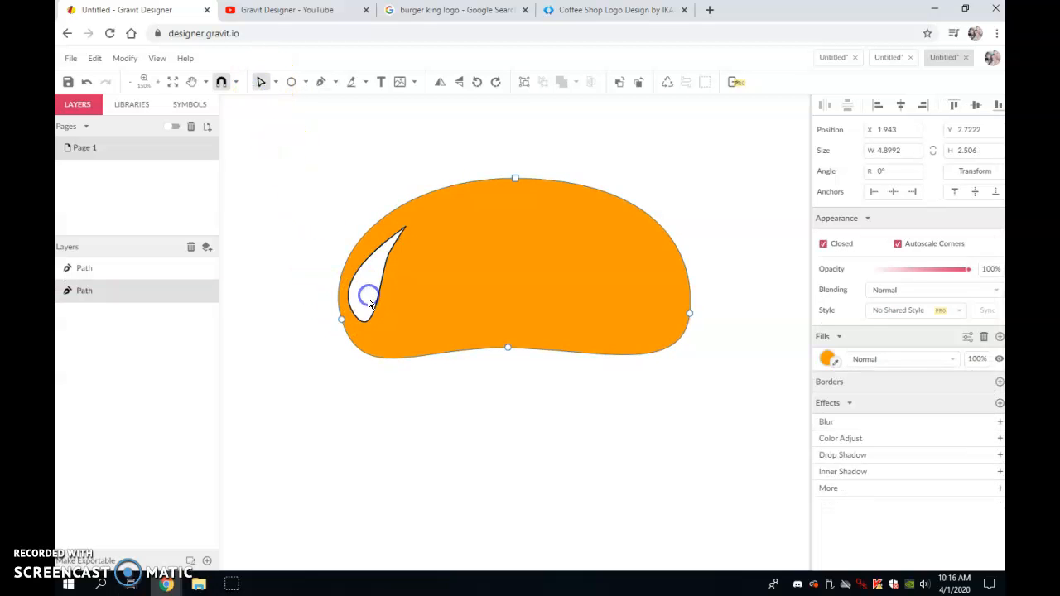
pyautogui.click(322, 201)
pyautogui.click(370, 284)
pyautogui.click(276, 83)
pyautogui.click(291, 102)
pyautogui.click(372, 289)
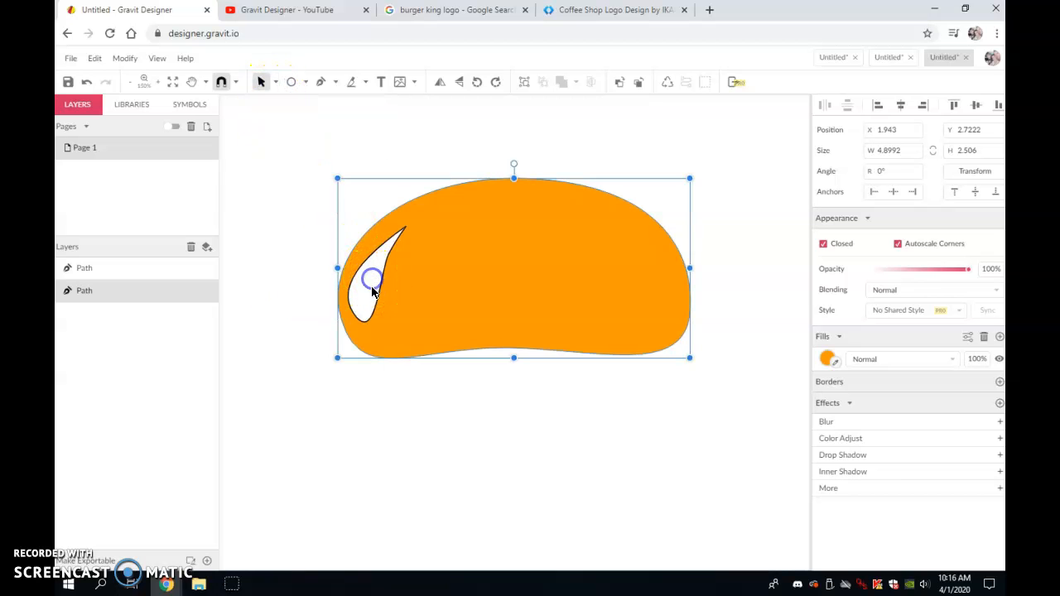
pyautogui.click(98, 274)
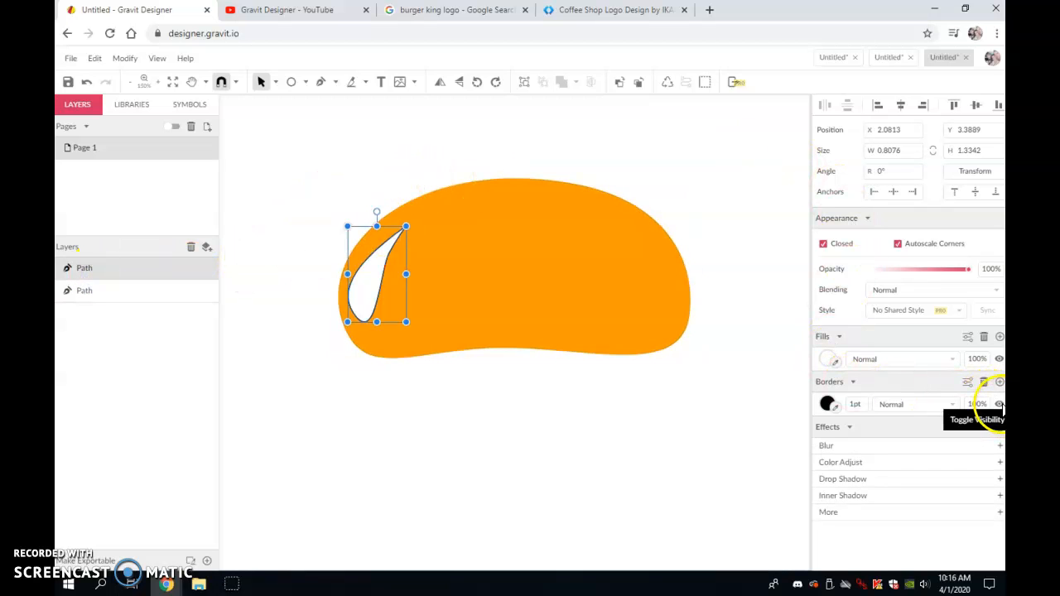
pyautogui.click(1000, 404)
pyautogui.click(604, 381)
# - Move the bun shape slightly up and to the left
pyautogui.click(365, 286)
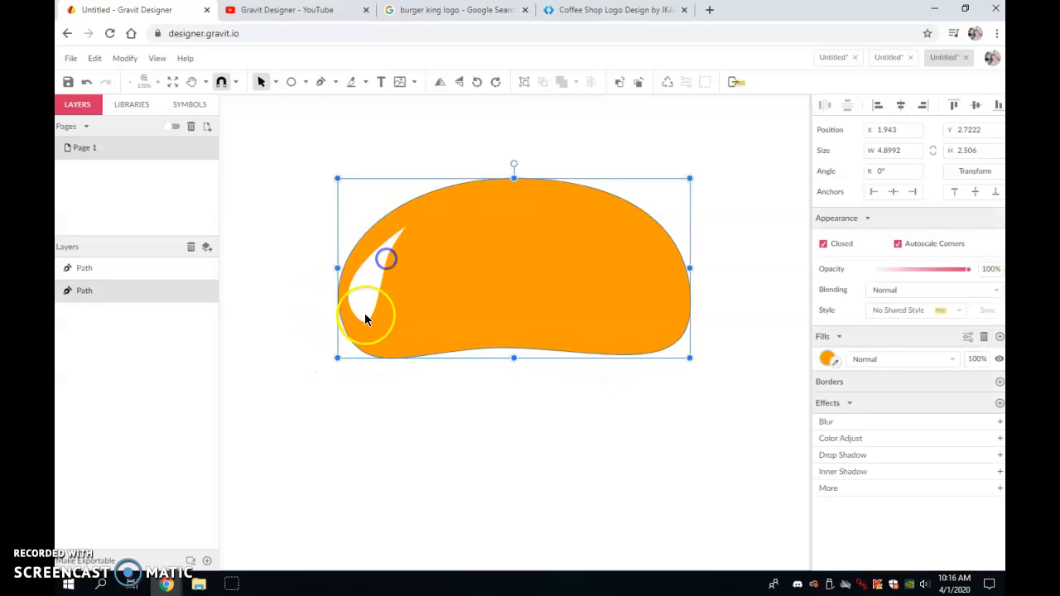
pyautogui.click(130, 268)
pyautogui.moveTo(406, 273); pyautogui.dragTo(414, 270)
pyautogui.click(379, 276)
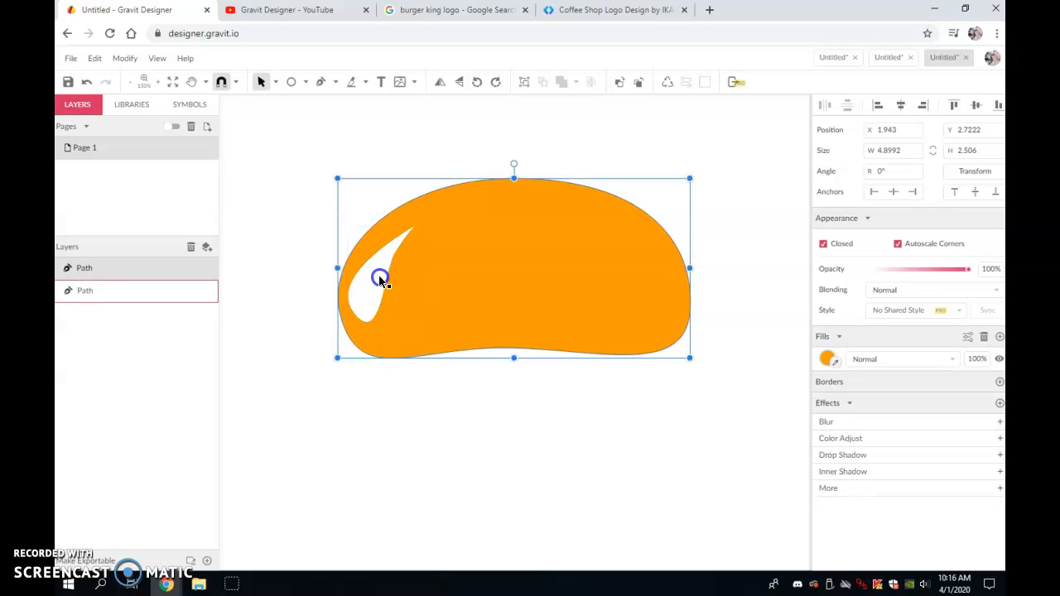
pyautogui.moveTo(433, 277); pyautogui.dragTo(426, 285)
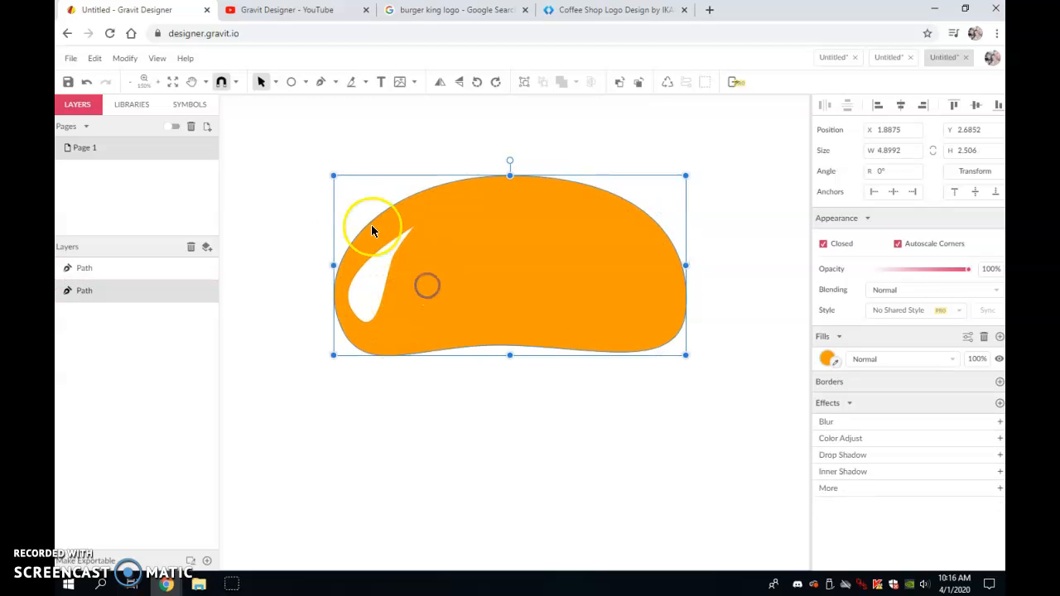
# - Reshape the highlight by moving its middle anchor and adjusting its lower anchor's handle to make it slimmer
pyautogui.click(276, 82)
pyautogui.click(285, 118)
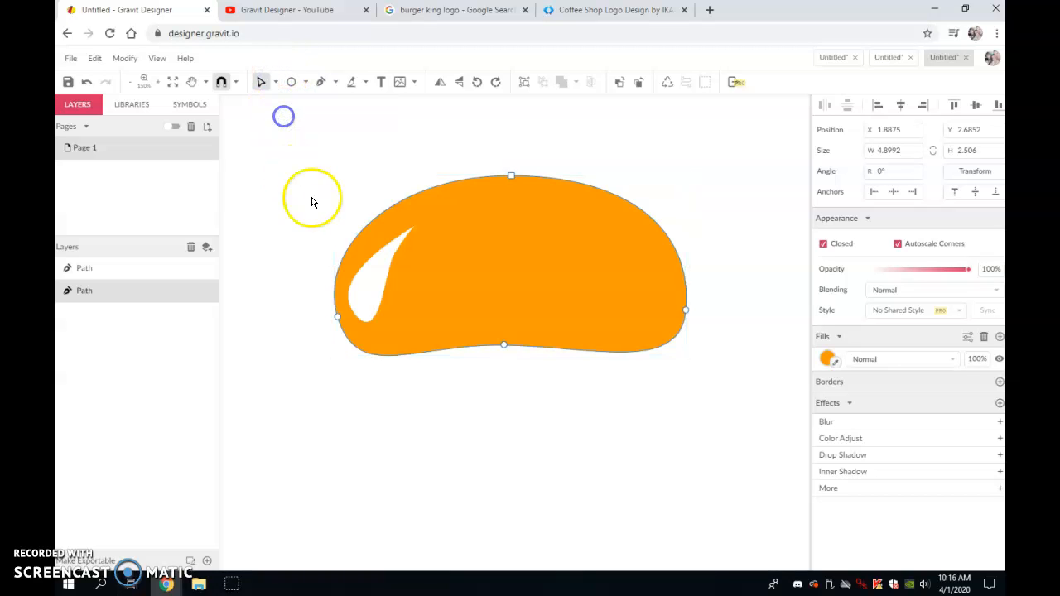
pyautogui.click(381, 266)
pyautogui.moveTo(395, 254); pyautogui.dragTo(390, 263)
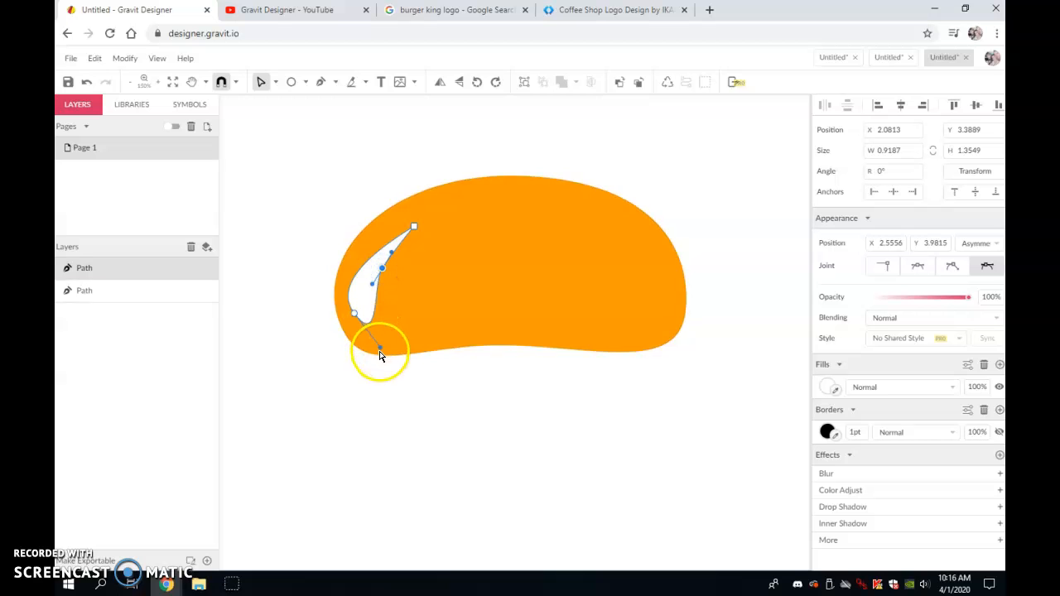
pyautogui.click(393, 338)
pyautogui.click(353, 314)
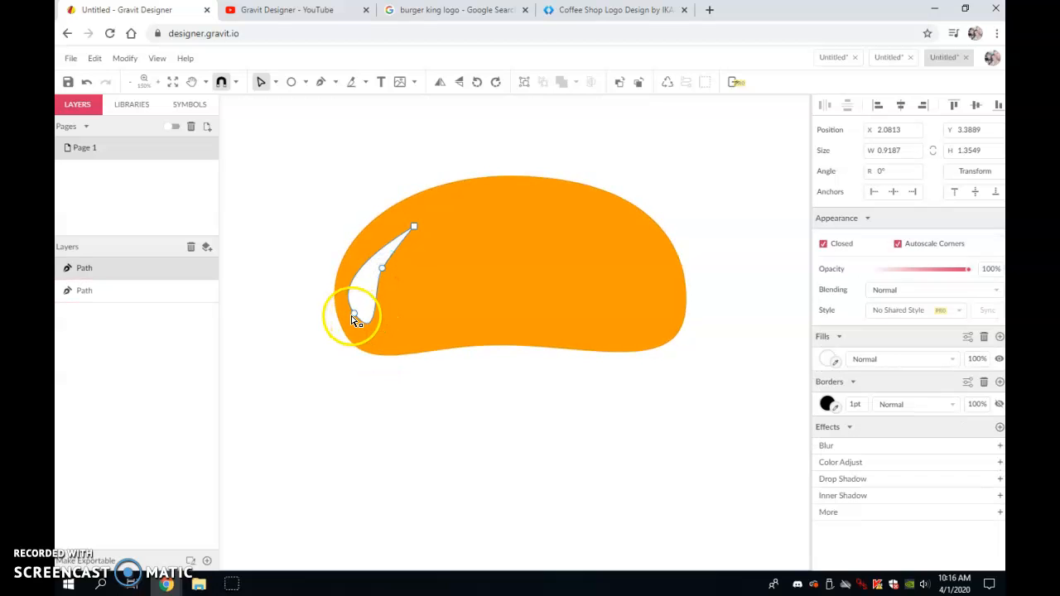
pyautogui.click(383, 352)
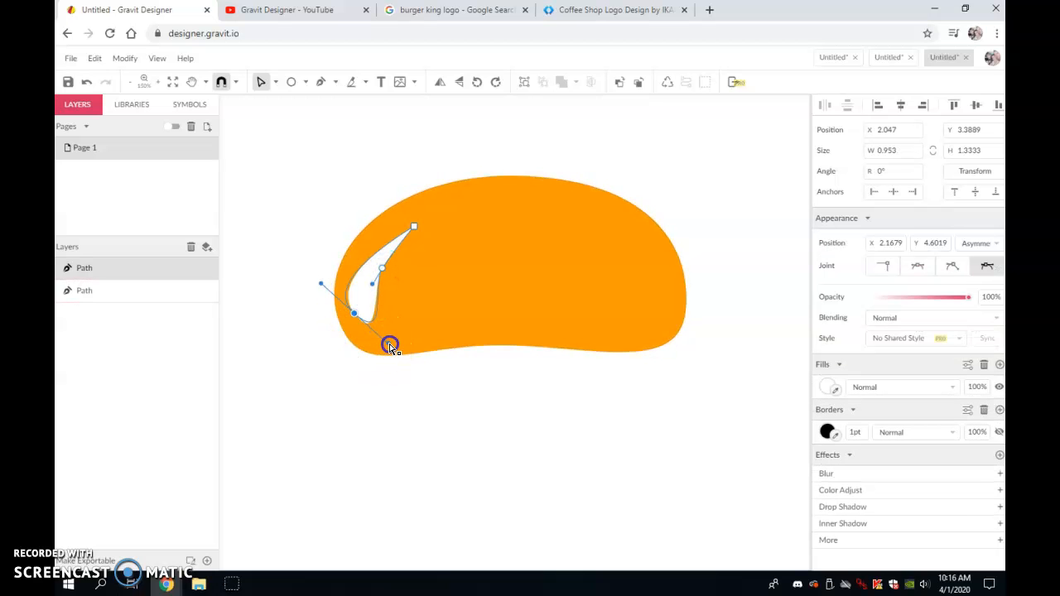
pyautogui.moveTo(393, 343); pyautogui.dragTo(367, 360)
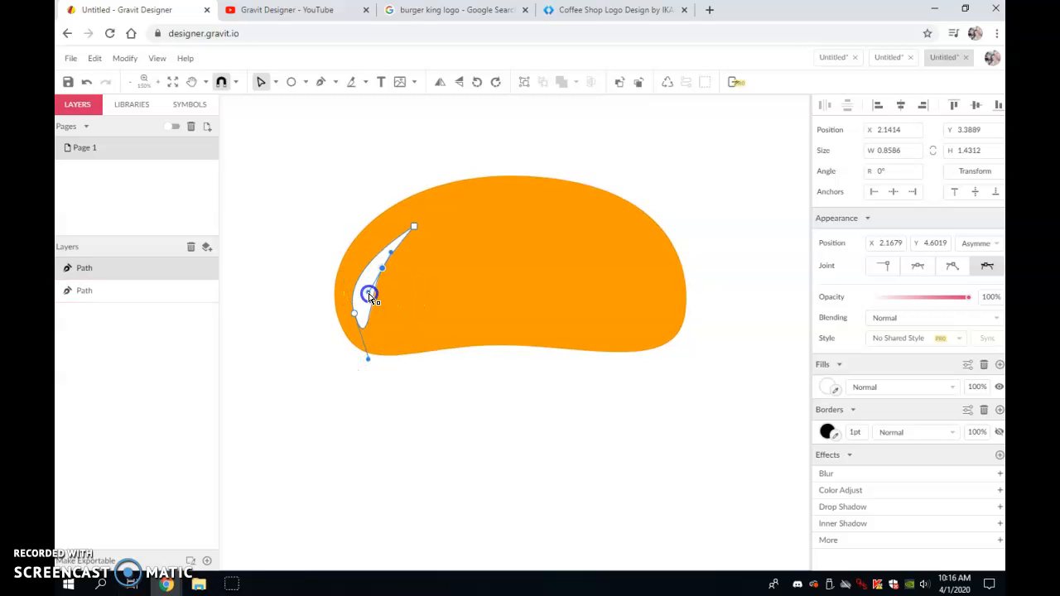
pyautogui.click(433, 406)
# - Fine-tune the highlight's middle anchor to refine its curve
pyautogui.click(371, 268)
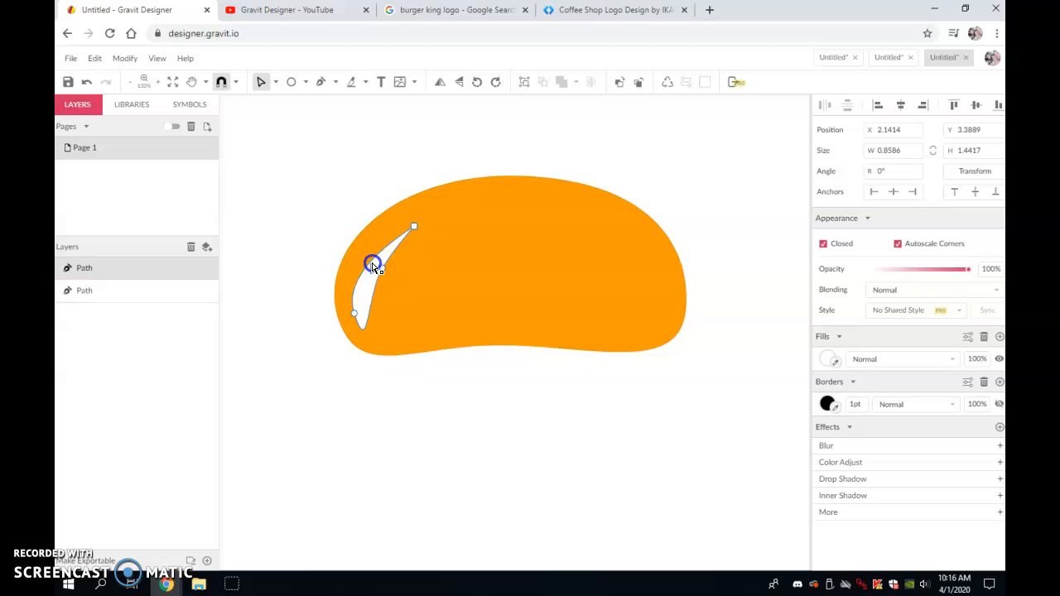
pyautogui.click(372, 280)
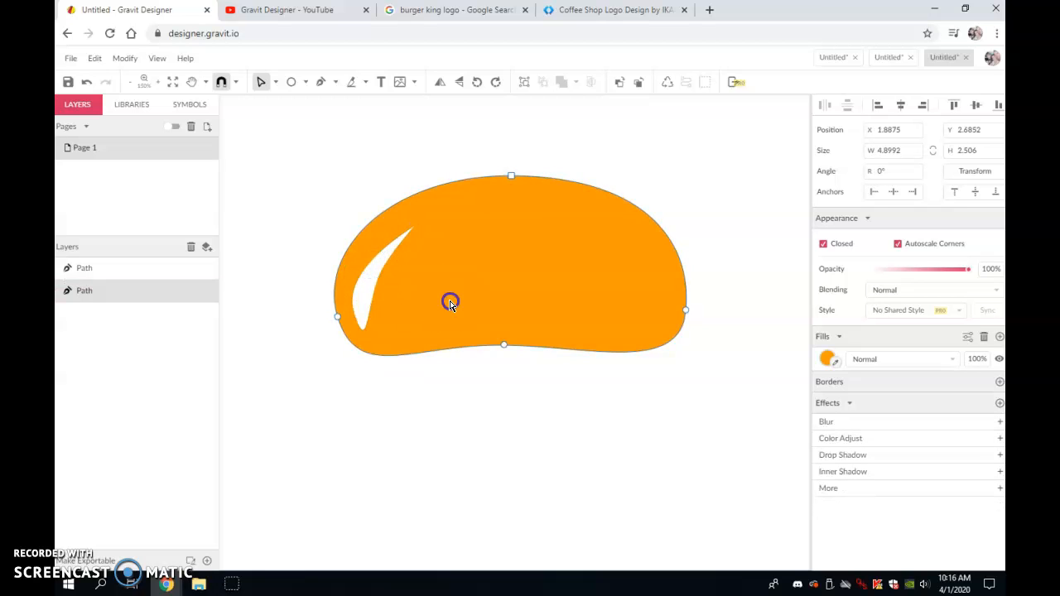
pyautogui.click(126, 267)
pyautogui.click(275, 82)
pyautogui.click(292, 107)
pyautogui.click(516, 319)
pyautogui.moveTo(537, 297); pyautogui.dragTo(530, 309)
pyautogui.click(586, 405)
# - Add a text object below the bun reading Mister P's
pyautogui.scroll(-2, 745, 455)
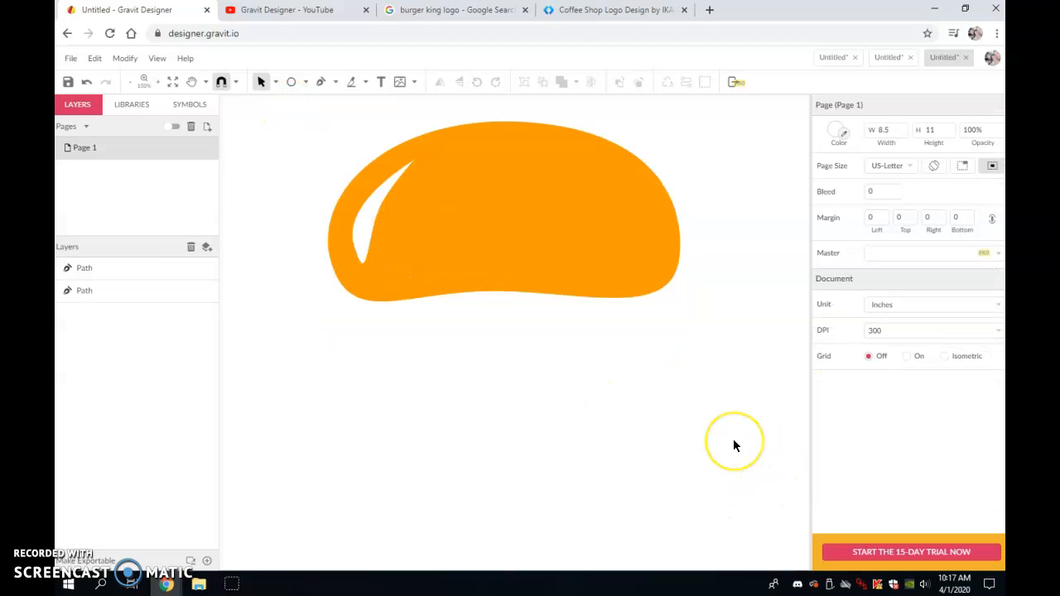
pyautogui.click(383, 81)
pyautogui.click(350, 340)
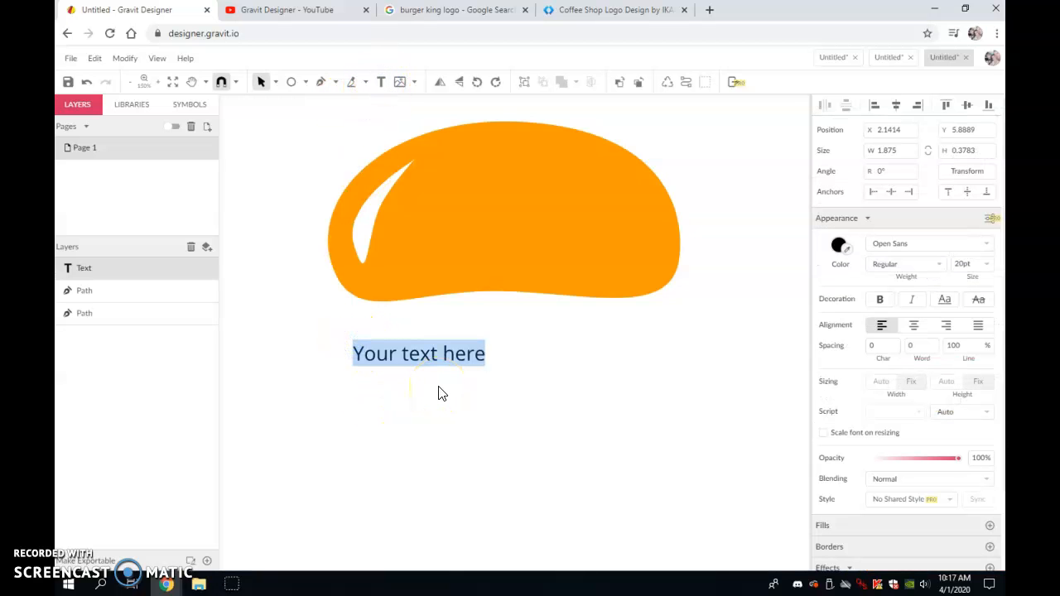
pyautogui.write('N')
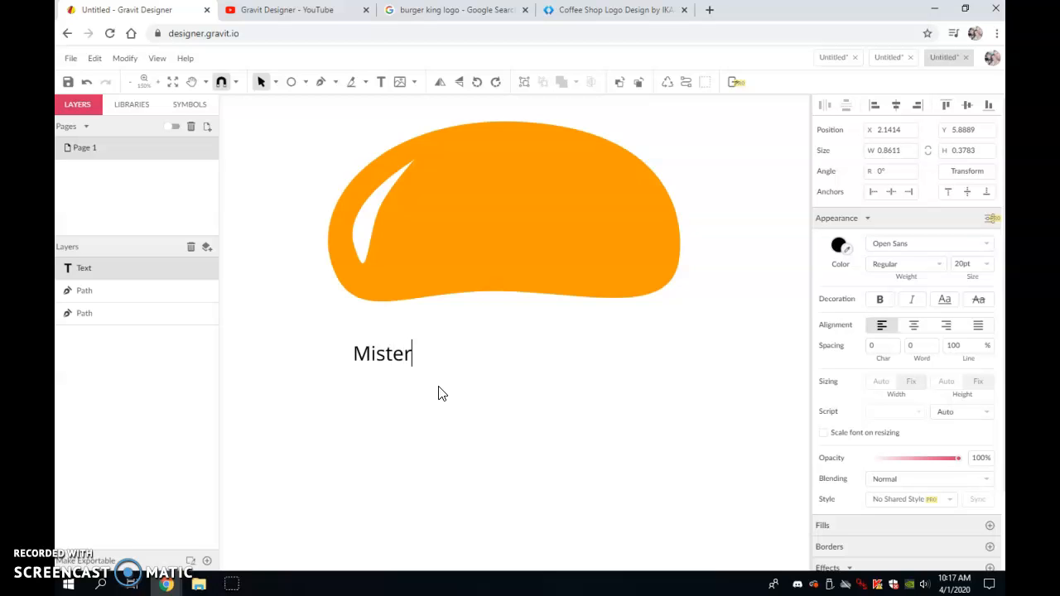
pyautogui.click(442, 355)
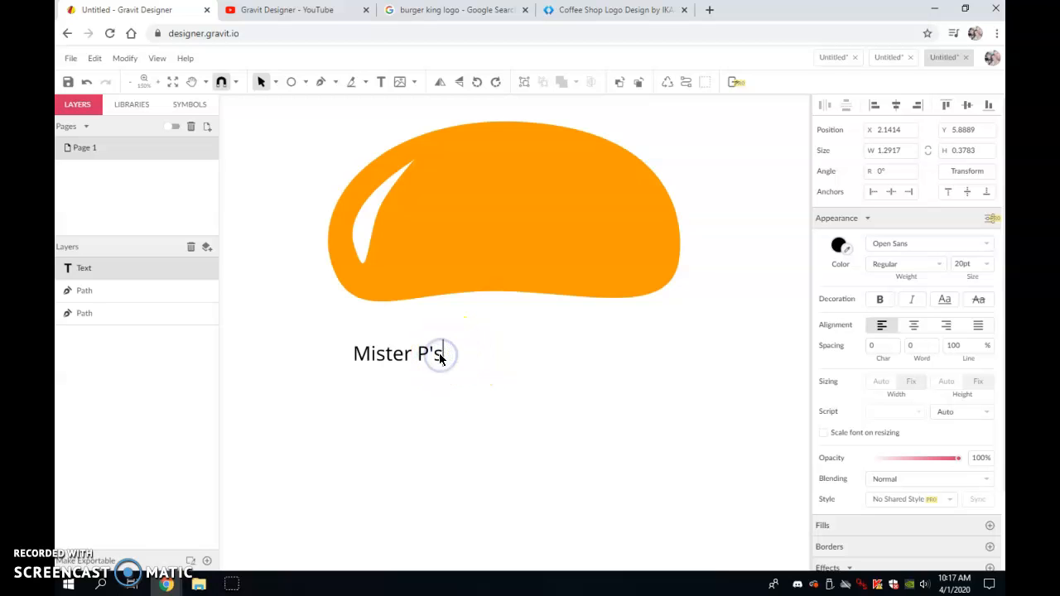
# - Select all the text and change its font to Passion One
pyautogui.hotkey('ctrl', 'a')
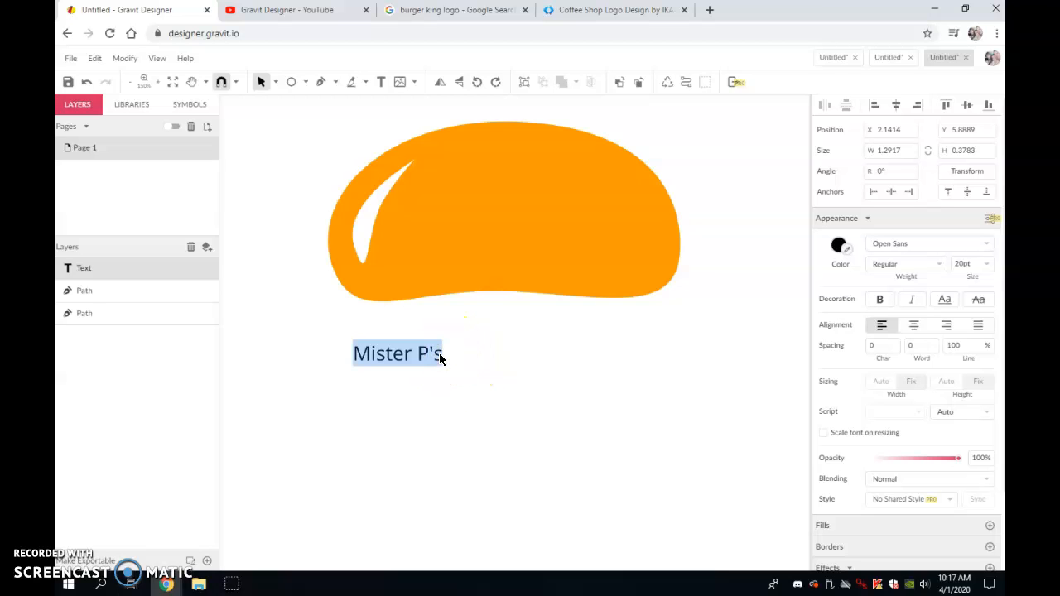
pyautogui.click(987, 246)
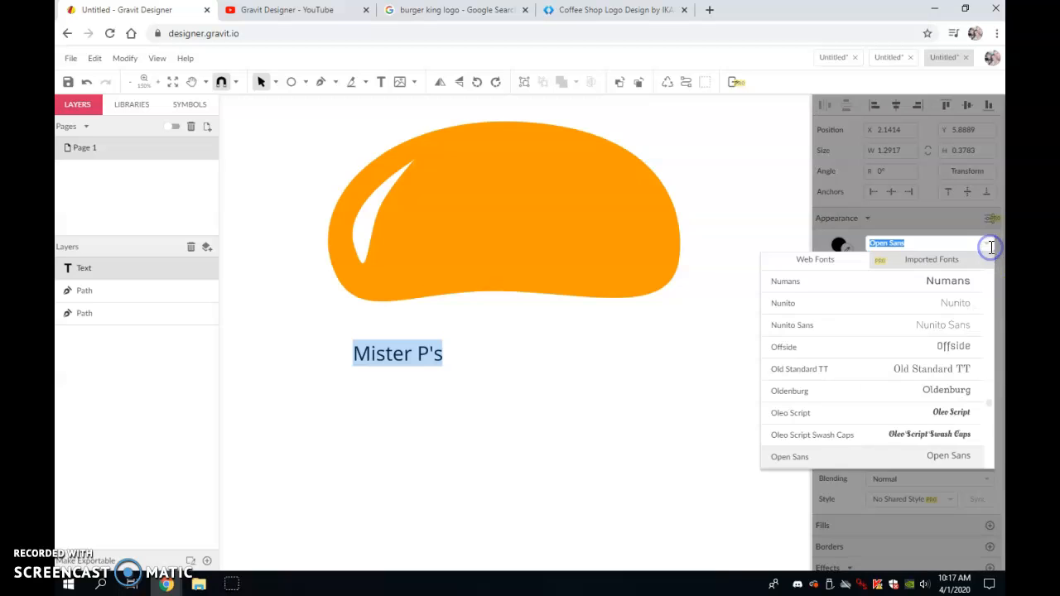
pyautogui.scroll(-5, 935, 396)
pyautogui.scroll(-3, 936, 393)
pyautogui.click(951, 386)
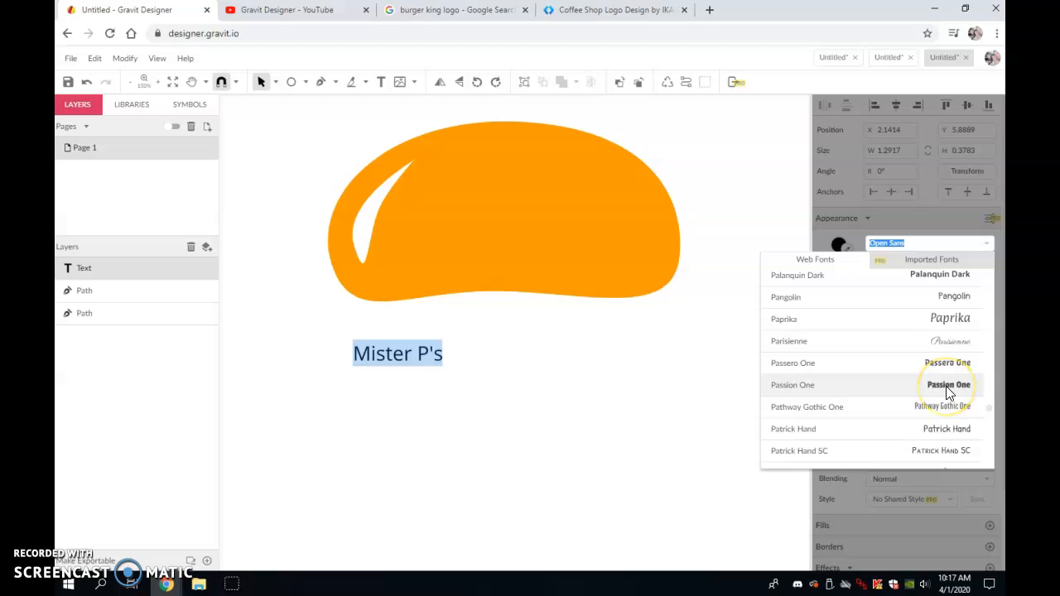
pyautogui.click(949, 389)
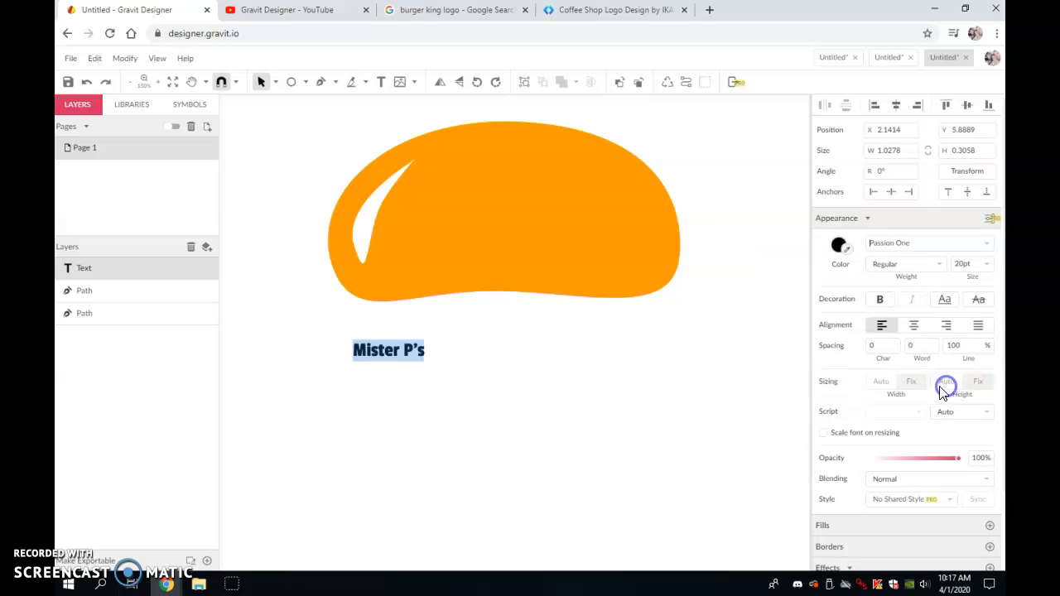
# - Set the text size to 72 pt
pyautogui.click(983, 263)
pyautogui.scroll(-2, 984, 356)
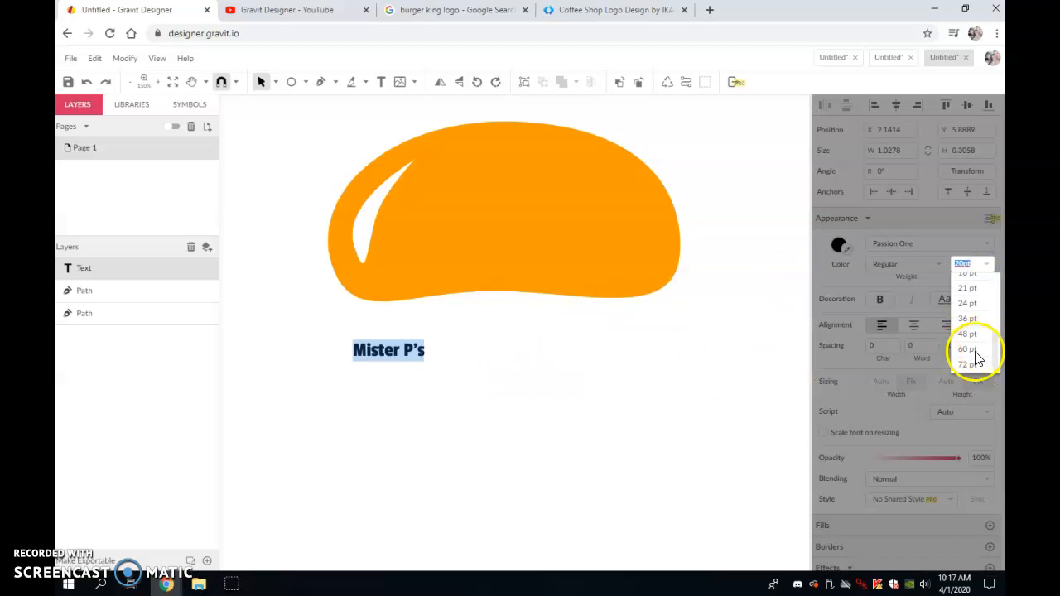
pyautogui.click(971, 365)
pyautogui.click(619, 484)
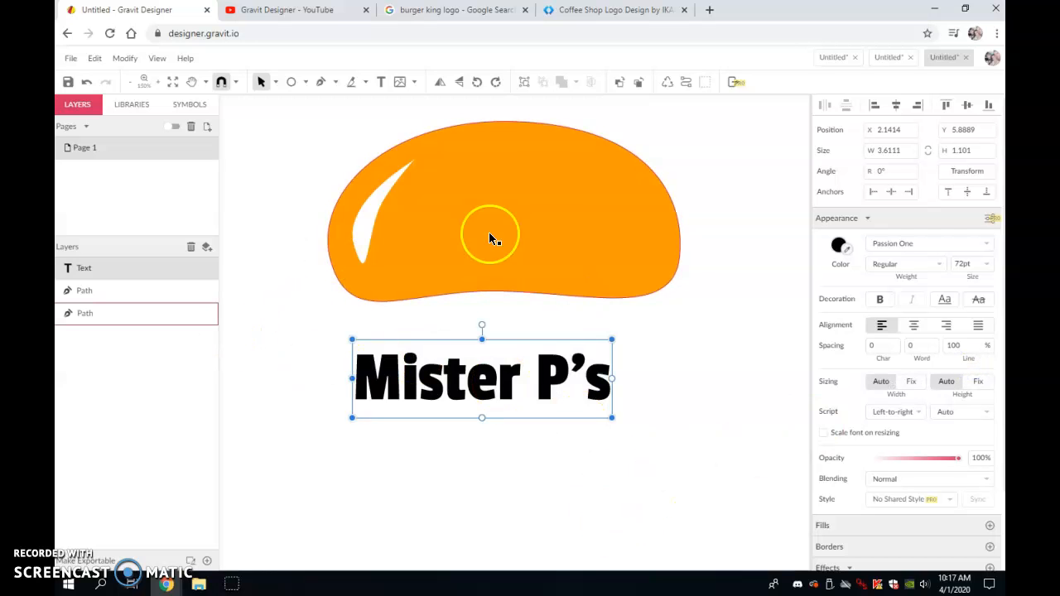
# - Convert the text to a path and enlarge it to about 4.9 in wide
pyautogui.click(686, 83)
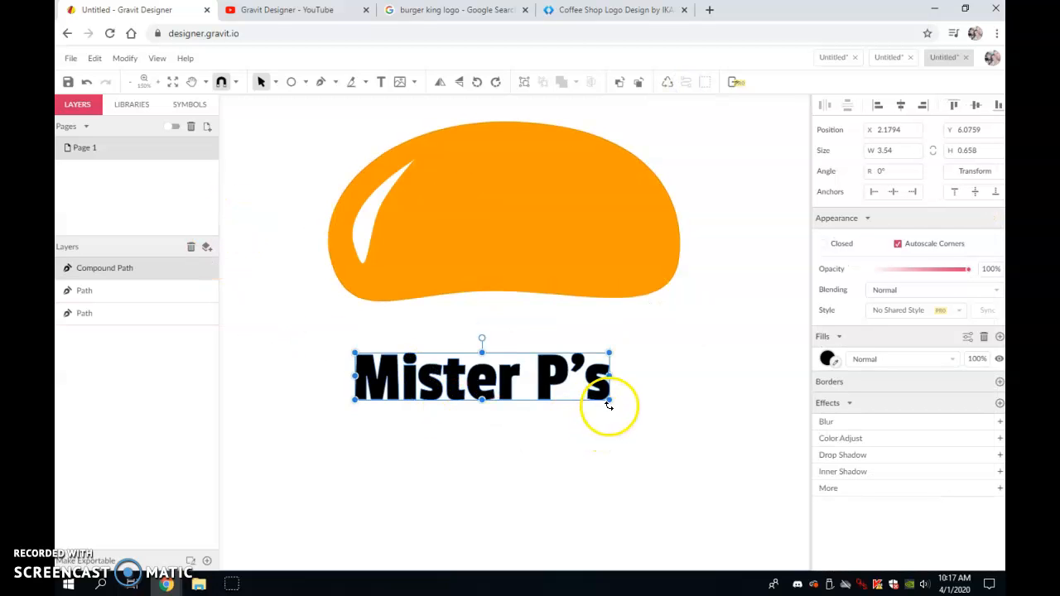
pyautogui.moveTo(612, 403); pyautogui.dragTo(708, 428)
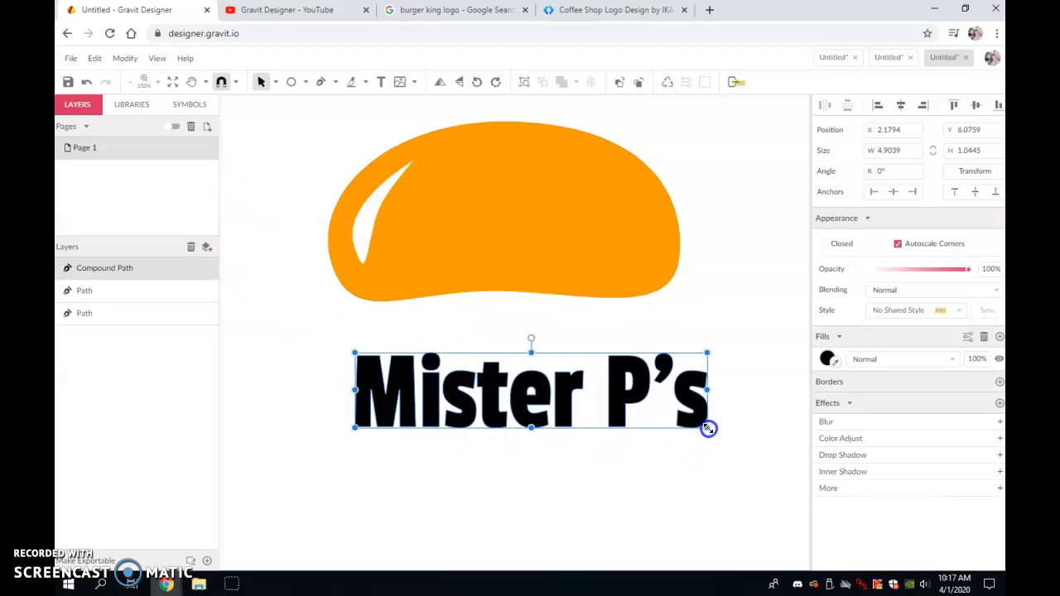
# - Move the text path up so it sits just beneath the bun
pyautogui.moveTo(618, 420); pyautogui.dragTo(544, 373)
pyautogui.click(639, 437)
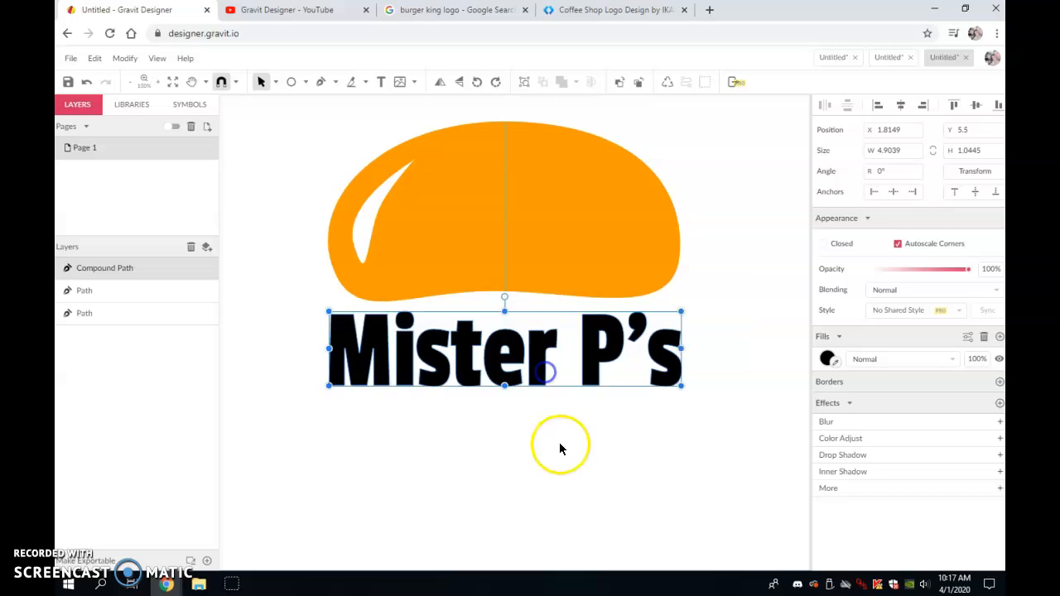
# - Narrow the text path to about 4.63 in wide
pyautogui.click(560, 448)
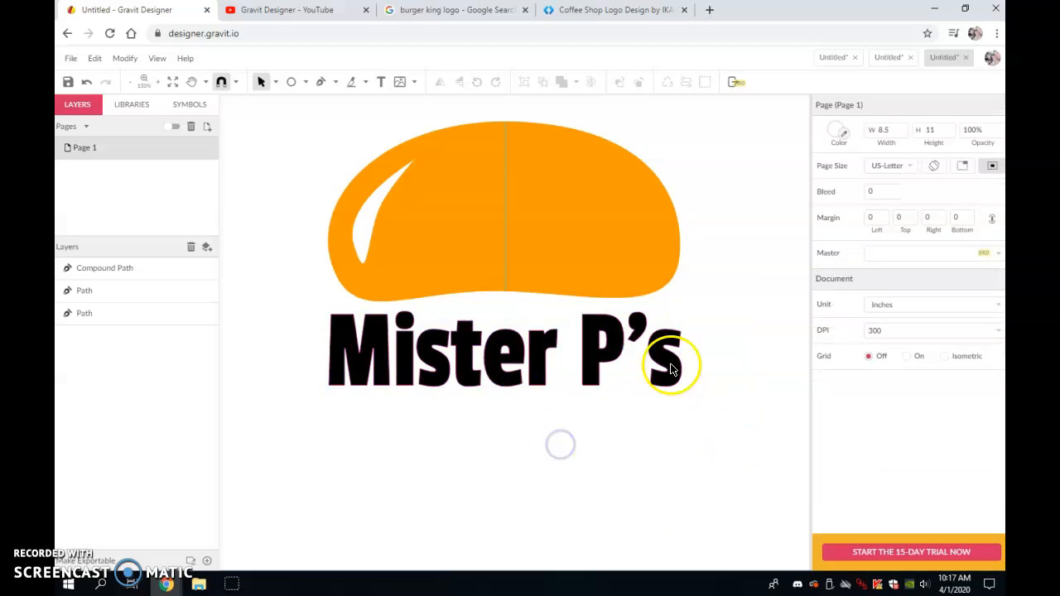
pyautogui.click(351, 365)
pyautogui.moveTo(330, 351); pyautogui.dragTo(673, 348)
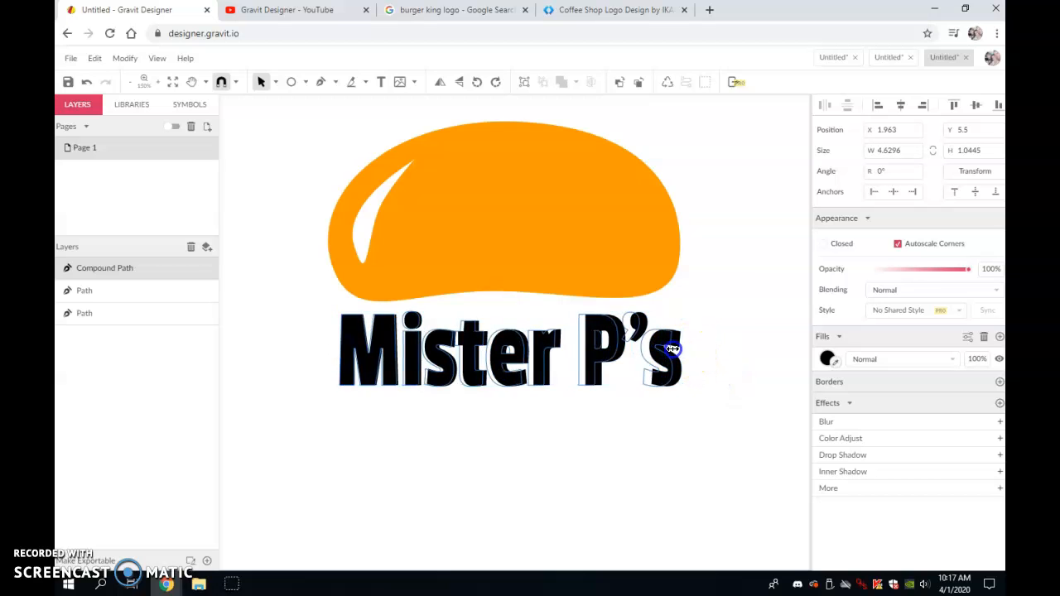
pyautogui.moveTo(506, 386); pyautogui.dragTo(507, 385)
pyautogui.click(632, 520)
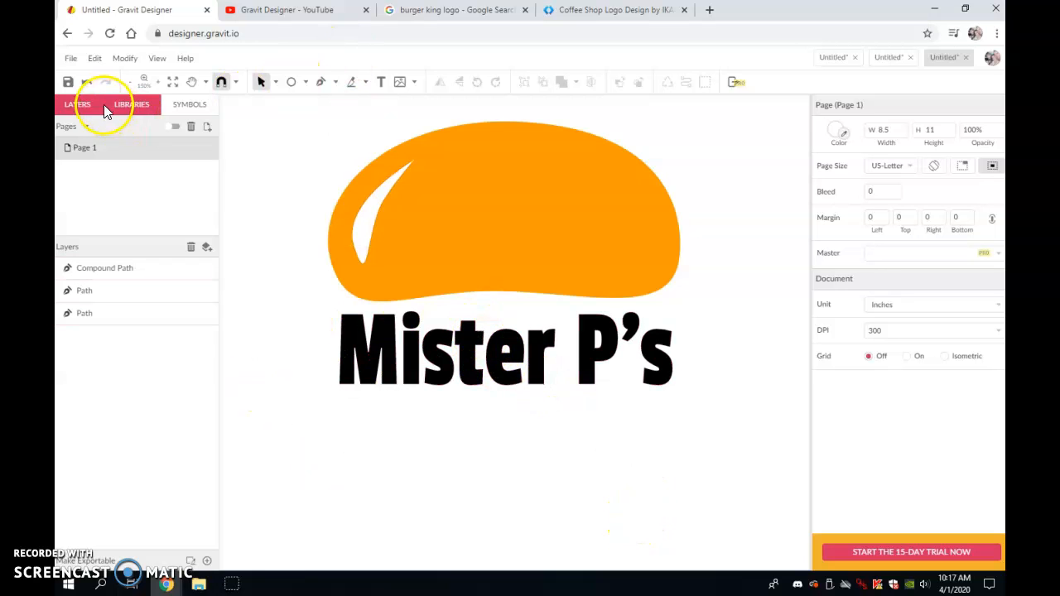
# - Draw a rectangle about 4.58 by 0.57 in below the text and fill it with the bun's orange
pyautogui.click(304, 83)
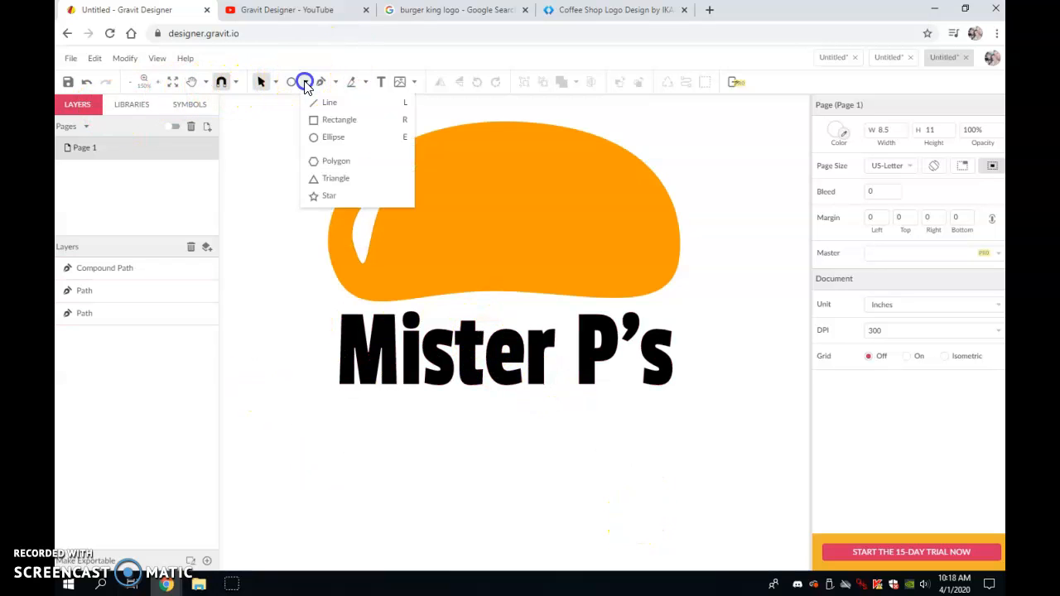
pyautogui.click(327, 119)
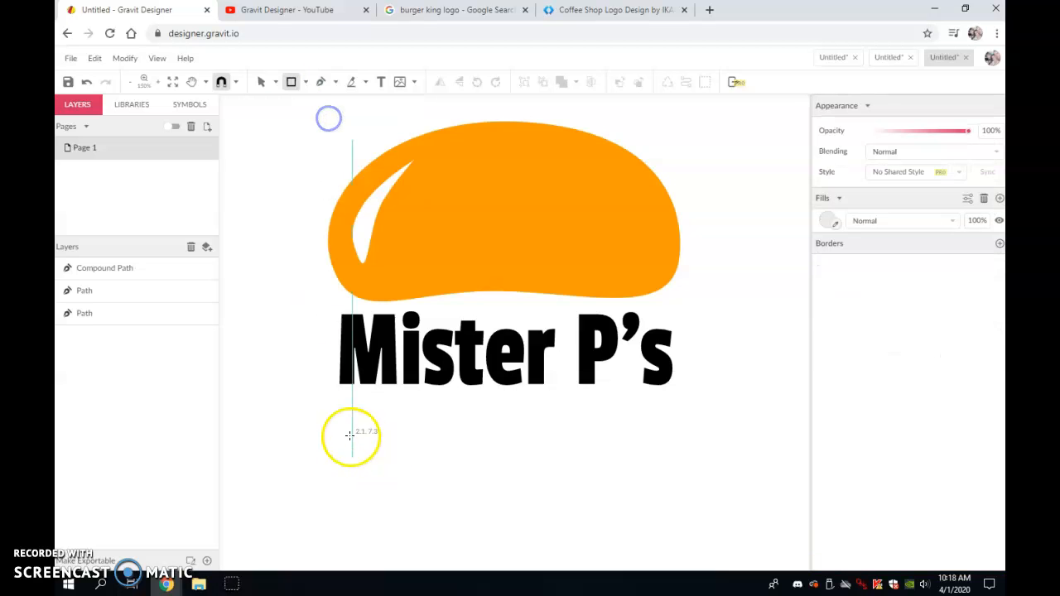
pyautogui.moveTo(339, 407)
pyautogui.mouseDown()
pyautogui.moveTo(481, 485)
pyautogui.moveTo(667, 448)
pyautogui.mouseUp()
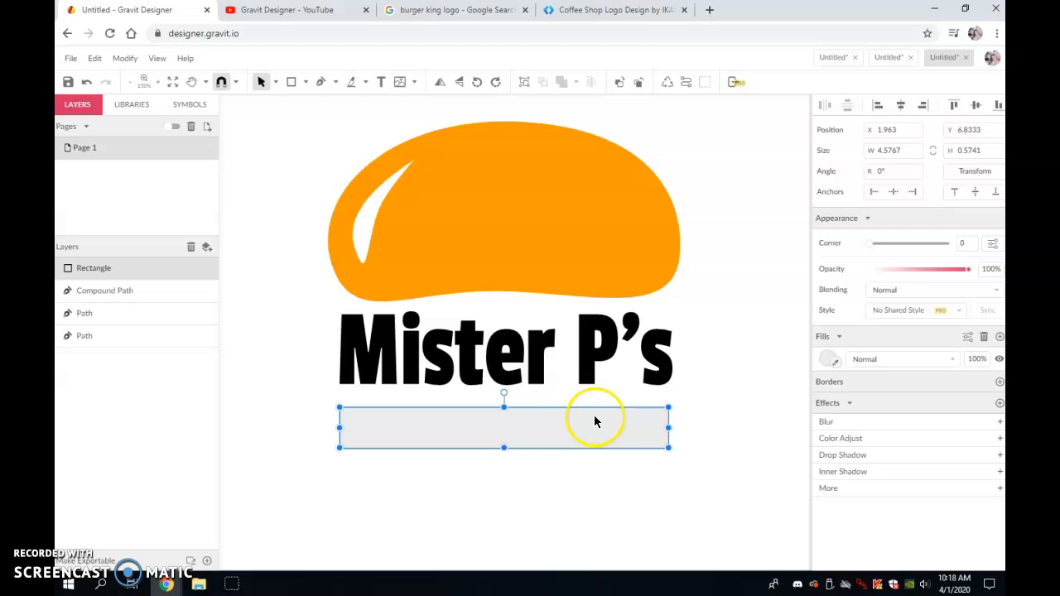
pyautogui.click(837, 364)
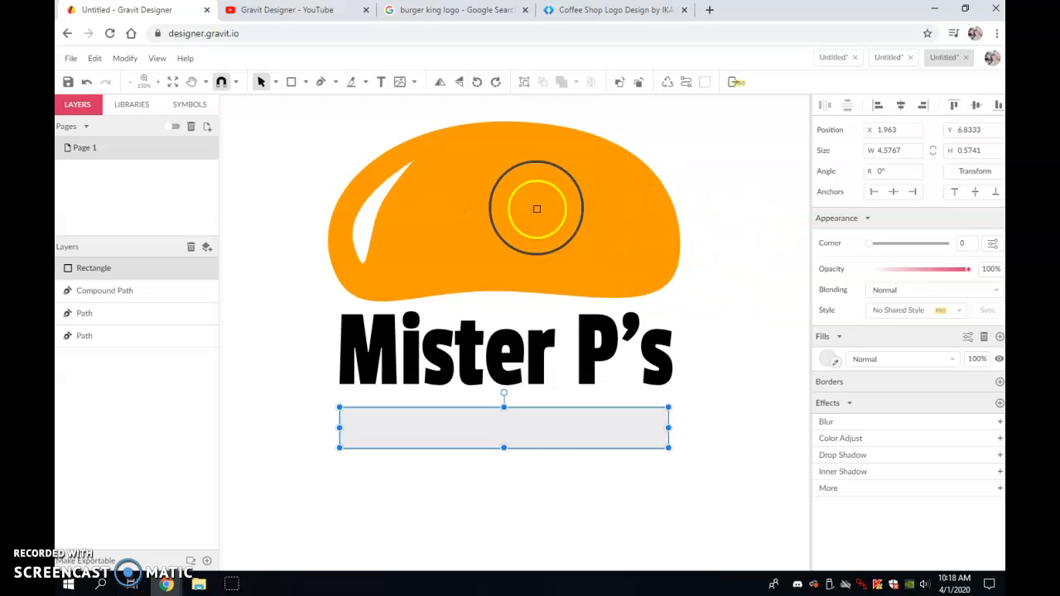
pyautogui.click(525, 210)
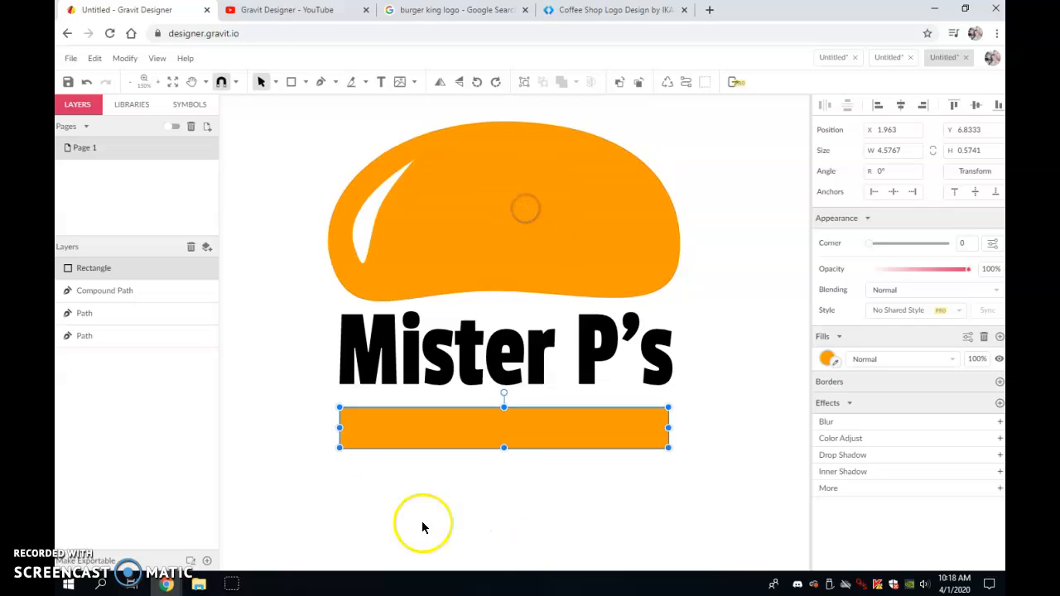
# - Round the rectangle's corners into a pill shape with the Subselect tool
pyautogui.click(275, 82)
pyautogui.click(294, 120)
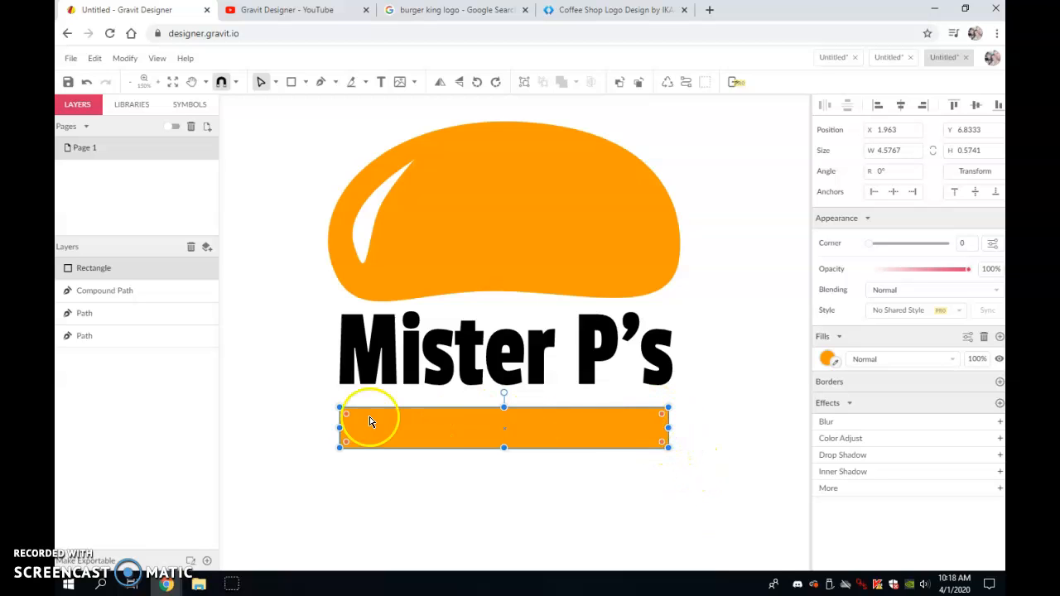
pyautogui.click(348, 415)
pyautogui.moveTo(349, 418); pyautogui.dragTo(350, 424)
pyautogui.click(358, 422)
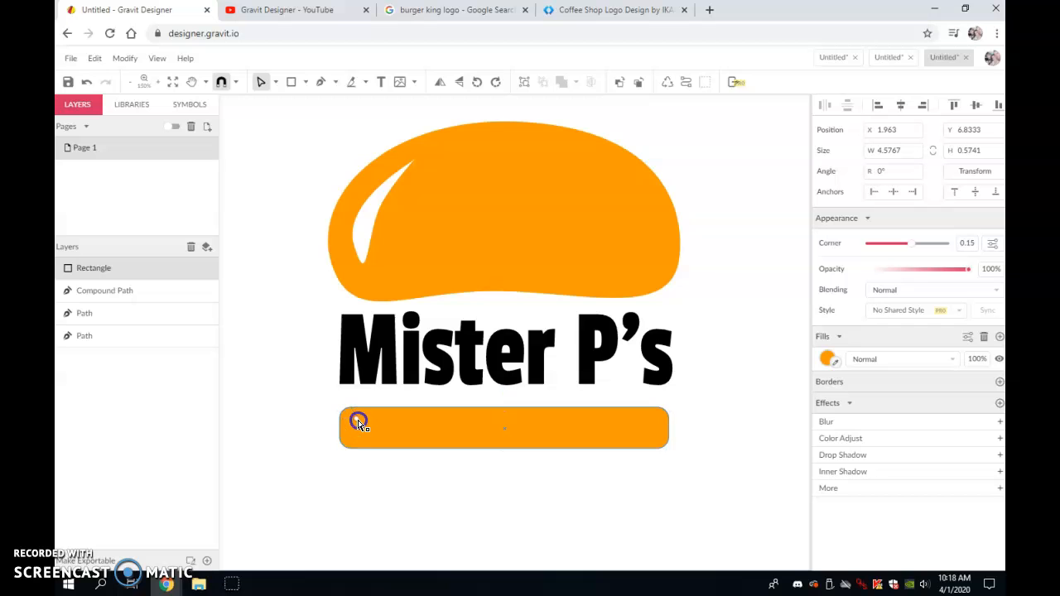
pyautogui.click(510, 507)
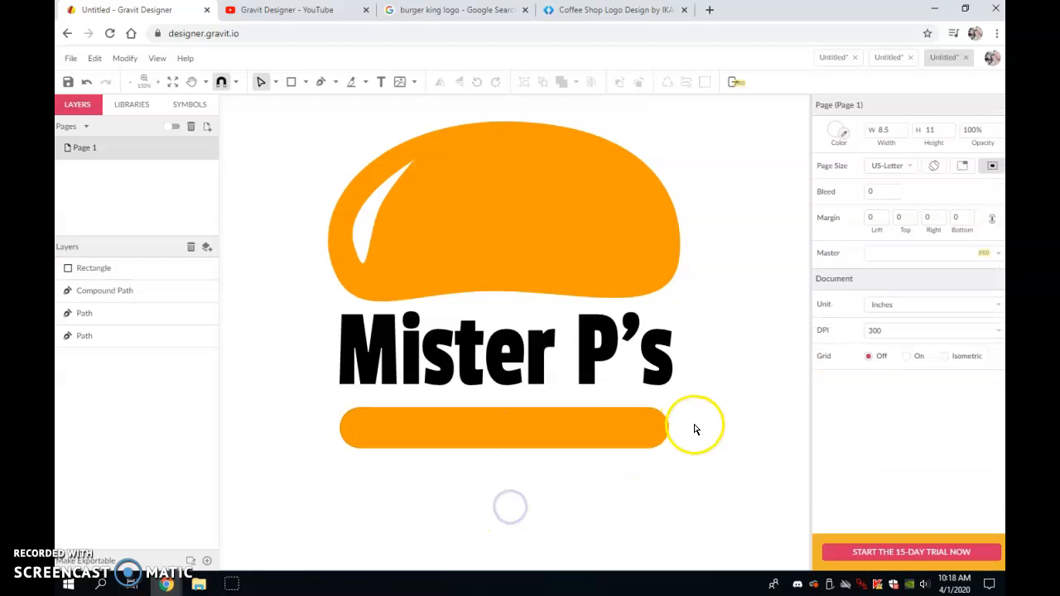
# - Move the rounded rectangle up slightly toward the text
pyautogui.moveTo(491, 433); pyautogui.dragTo(492, 421)
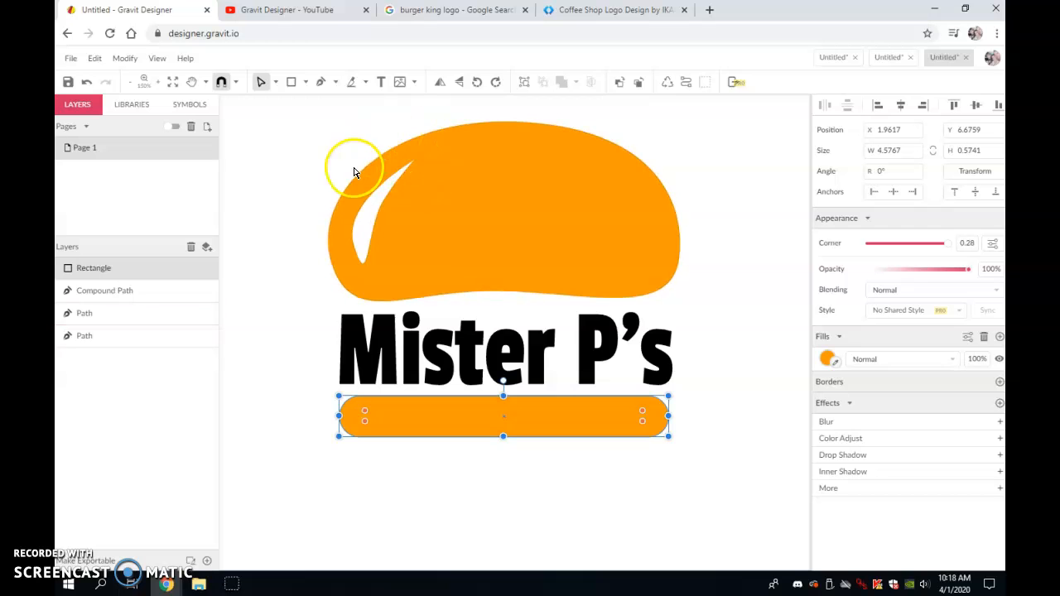
pyautogui.moveTo(298, 126); pyautogui.dragTo(343, 160)
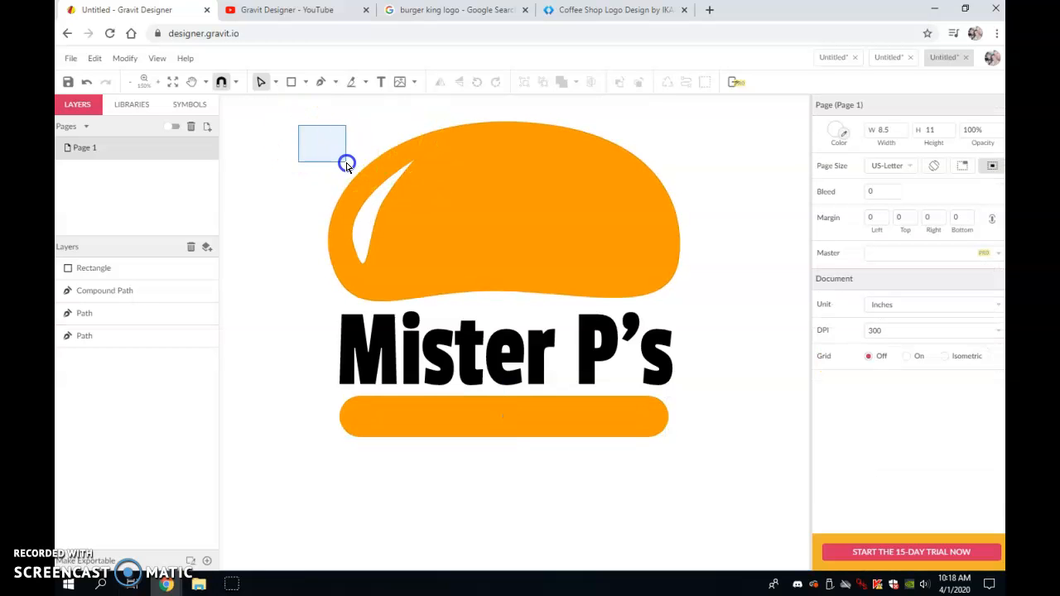
# - Select the bun and its highlight with the Pointer tool and group them
pyautogui.click(276, 81)
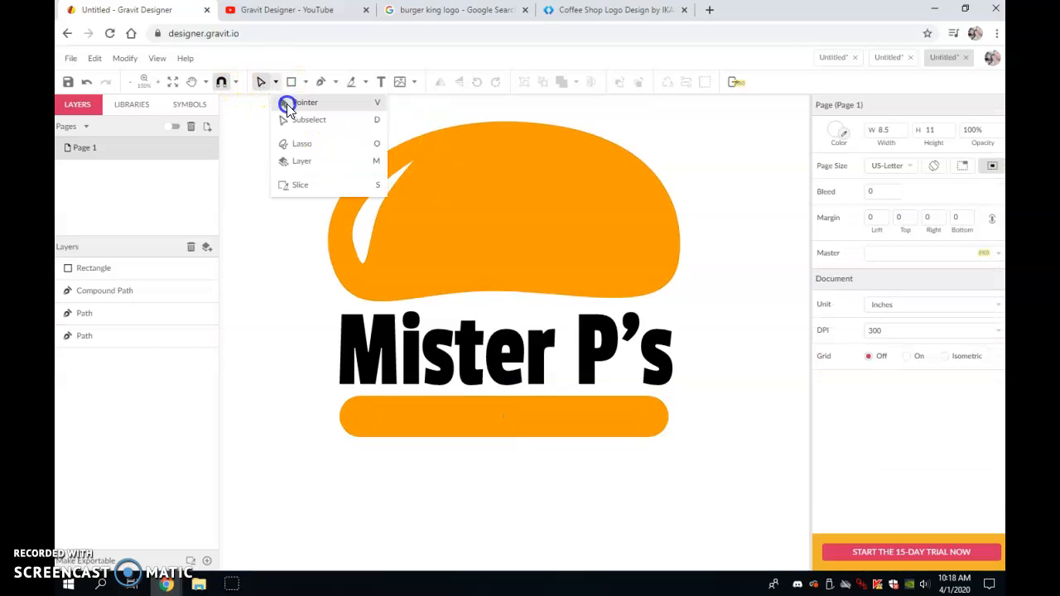
pyautogui.click(288, 106)
pyautogui.moveTo(296, 132); pyautogui.dragTo(709, 272)
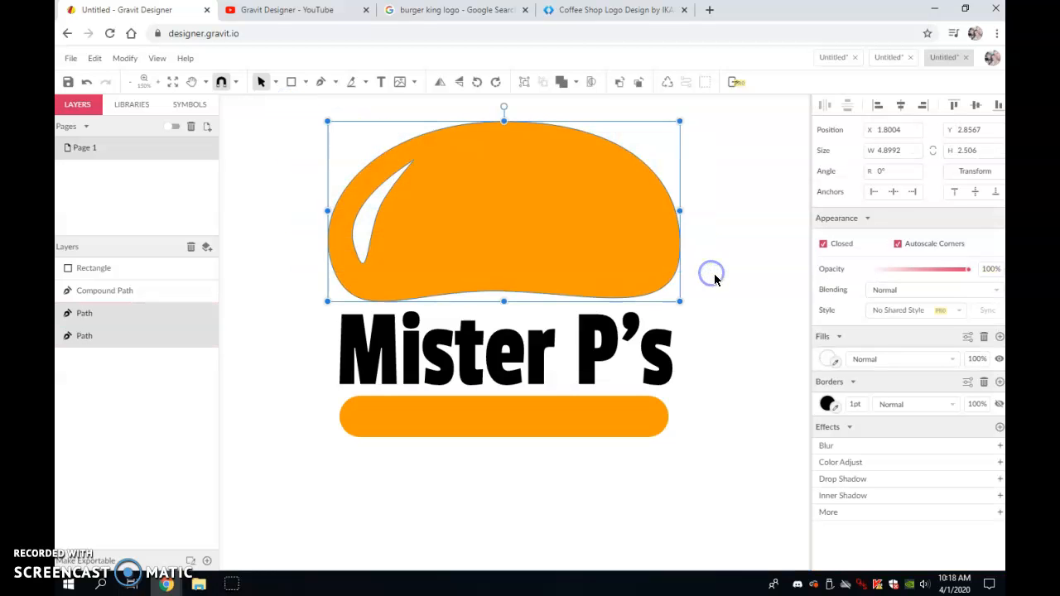
pyautogui.click(525, 82)
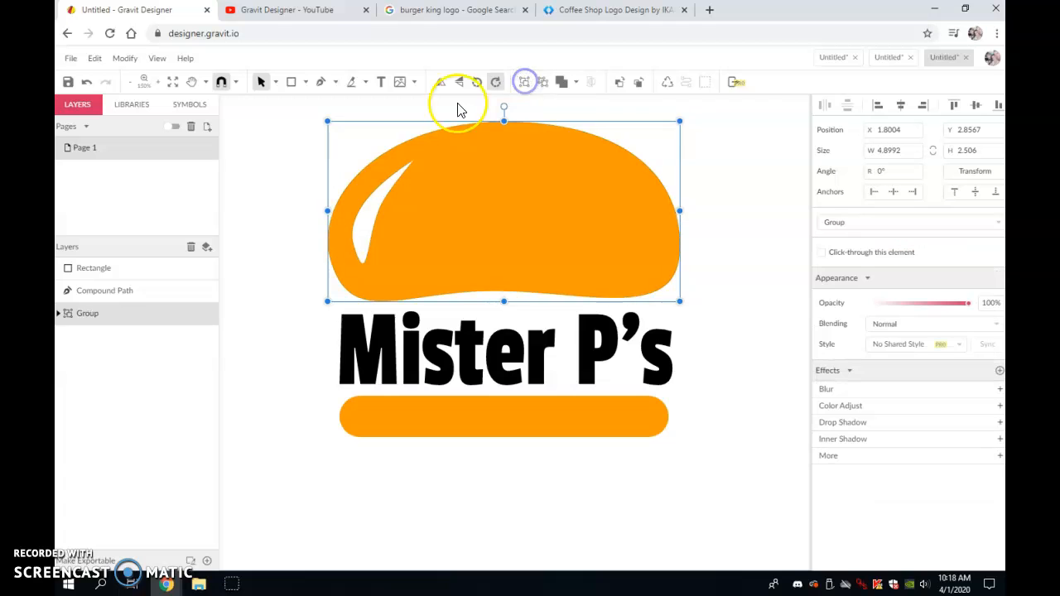
# - Resize the bun group to be flatter and narrower, about 4.5 by 1.67 in
pyautogui.moveTo(504, 123); pyautogui.dragTo(496, 187)
pyautogui.moveTo(503, 301); pyautogui.dragTo(504, 306)
pyautogui.moveTo(680, 246); pyautogui.dragTo(663, 248)
pyautogui.moveTo(327, 247); pyautogui.dragTo(339, 249)
pyautogui.click(751, 316)
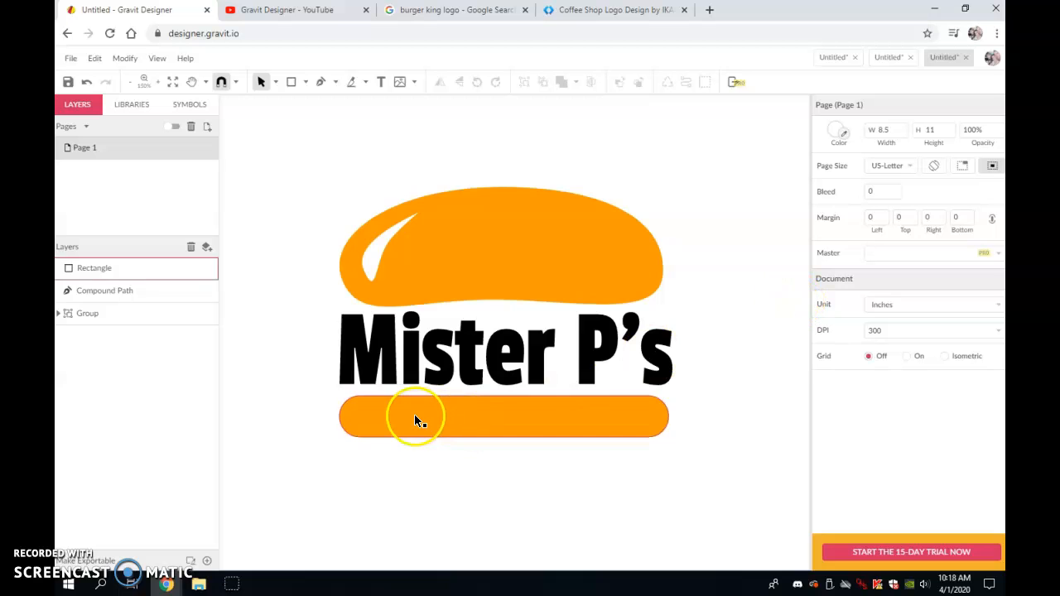
# - Resize the rounded rectangle to about 4.5 in wide to match the bun
pyautogui.moveTo(415, 411); pyautogui.dragTo(418, 412)
pyautogui.click(508, 247)
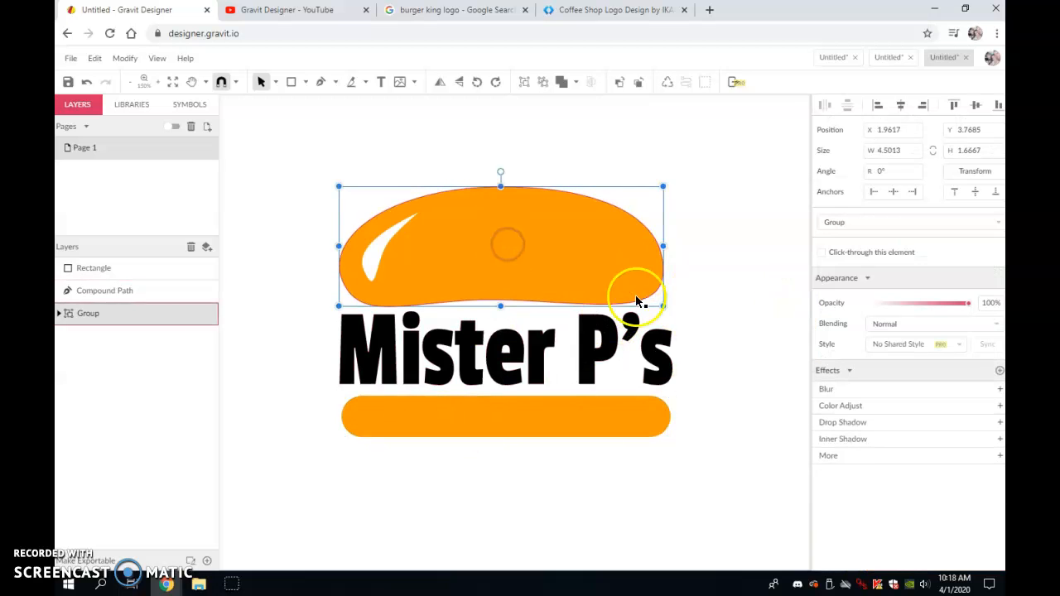
pyautogui.click(623, 411)
pyautogui.moveTo(672, 419); pyautogui.dragTo(662, 419)
pyautogui.moveTo(341, 419)
pyautogui.mouseDown()
pyautogui.moveTo(336, 431)
pyautogui.moveTo(336, 419)
pyautogui.mouseUp()
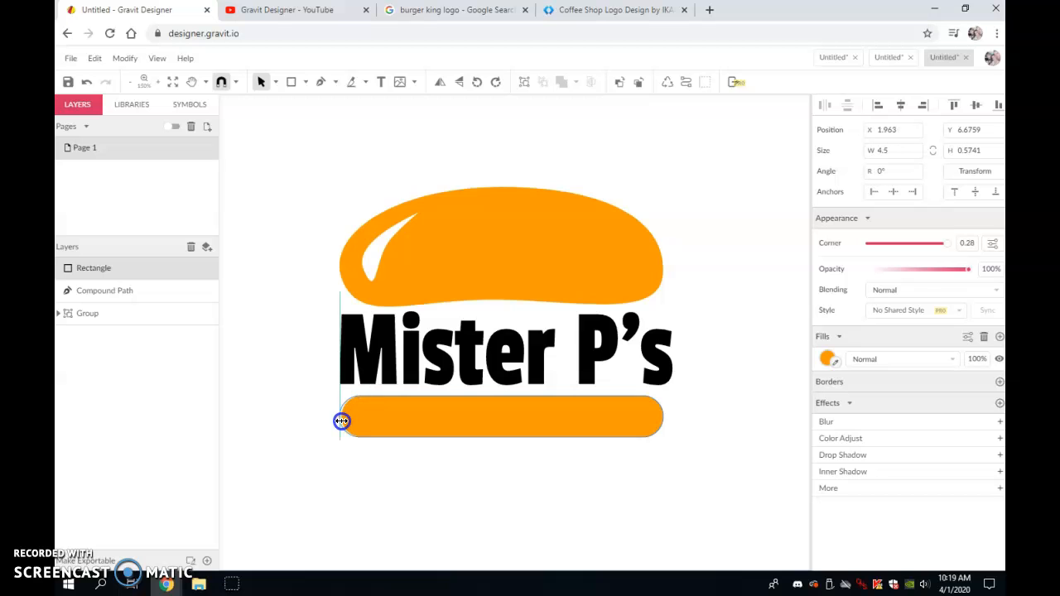
pyautogui.moveTo(338, 422); pyautogui.dragTo(339, 424)
pyautogui.click(406, 474)
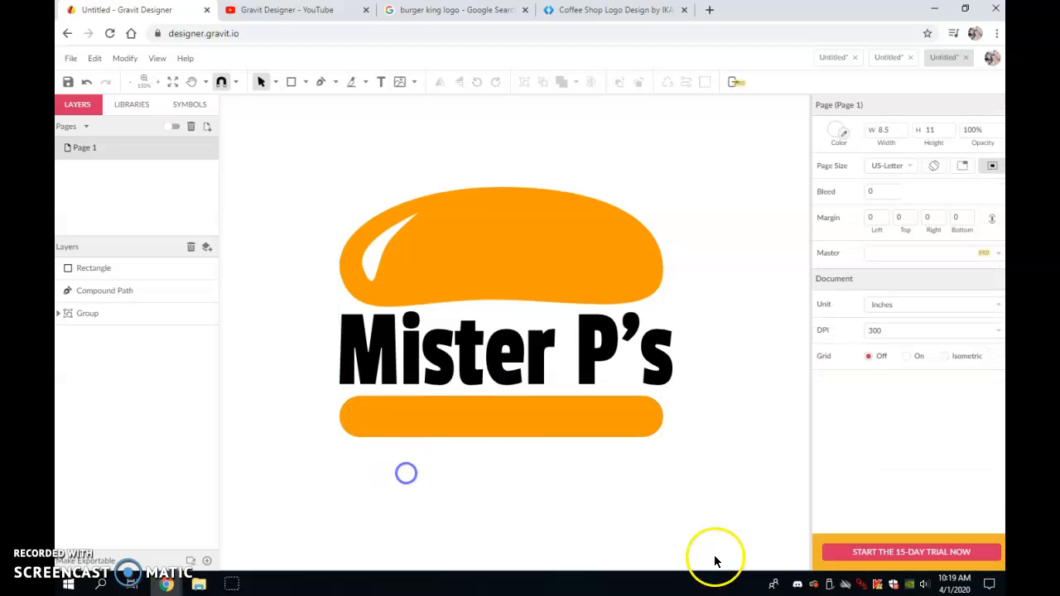
# - Narrow the text path so its width matches the bun
pyautogui.click(667, 348)
pyautogui.moveTo(670, 348); pyautogui.dragTo(663, 347)
pyautogui.moveTo(338, 348)
pyautogui.mouseDown()
pyautogui.moveTo(352, 356)
pyautogui.moveTo(342, 350)
pyautogui.mouseUp()
pyautogui.click(475, 482)
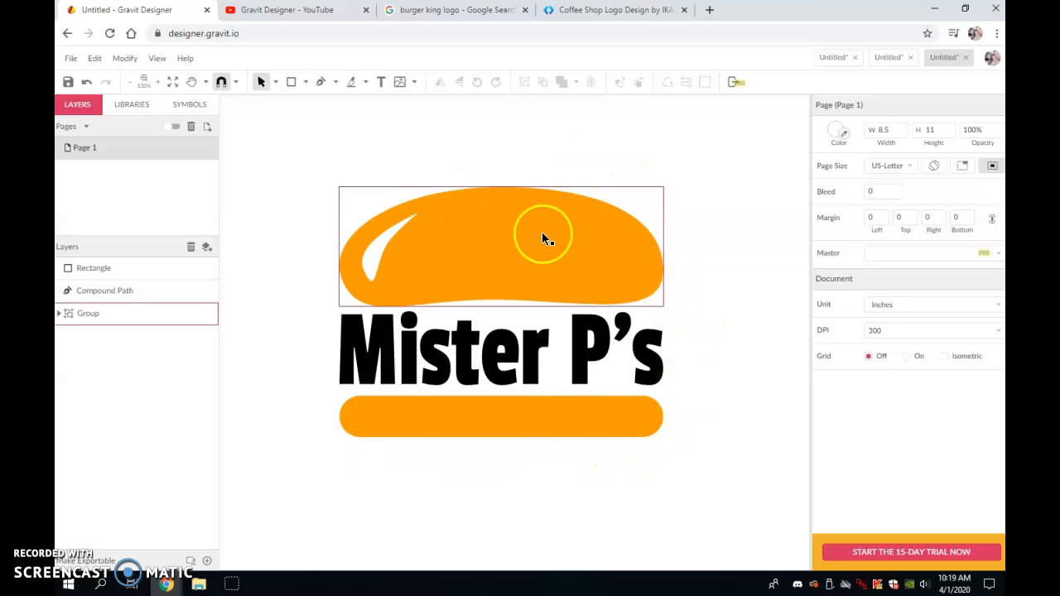
# - Select the bun, text and rectangle and group them into one logo
pyautogui.scroll(2, 721, 385)
pyautogui.scroll(-2, 329, 322)
pyautogui.moveTo(297, 169); pyautogui.dragTo(721, 501)
pyautogui.click(523, 82)
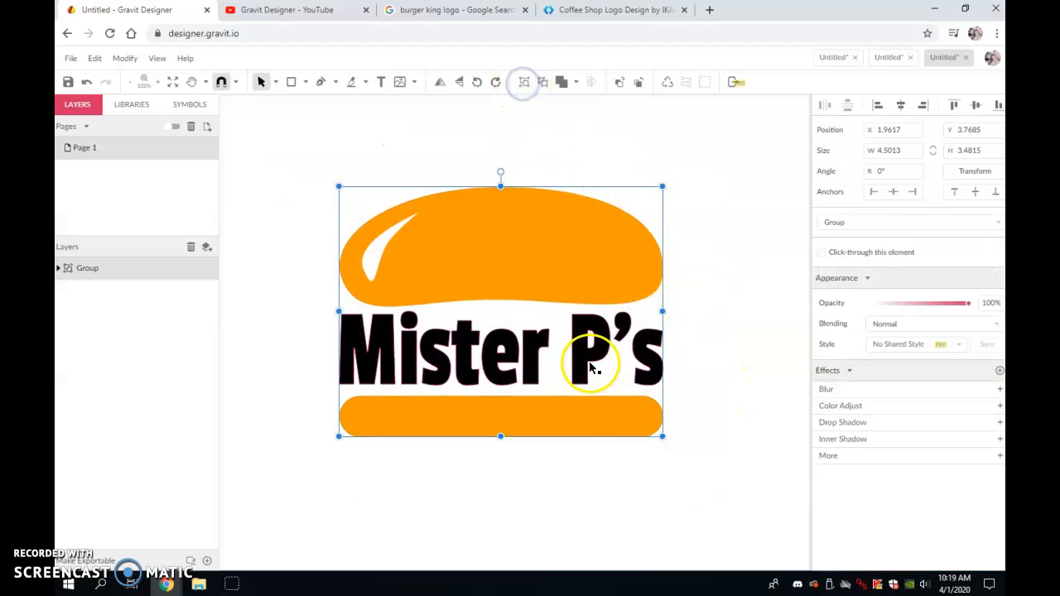
# - Scale the logo group down to about 1.83 by 1.73 in
pyautogui.scroll(2, 532, 347)
pyautogui.scroll(-1, 580, 442)
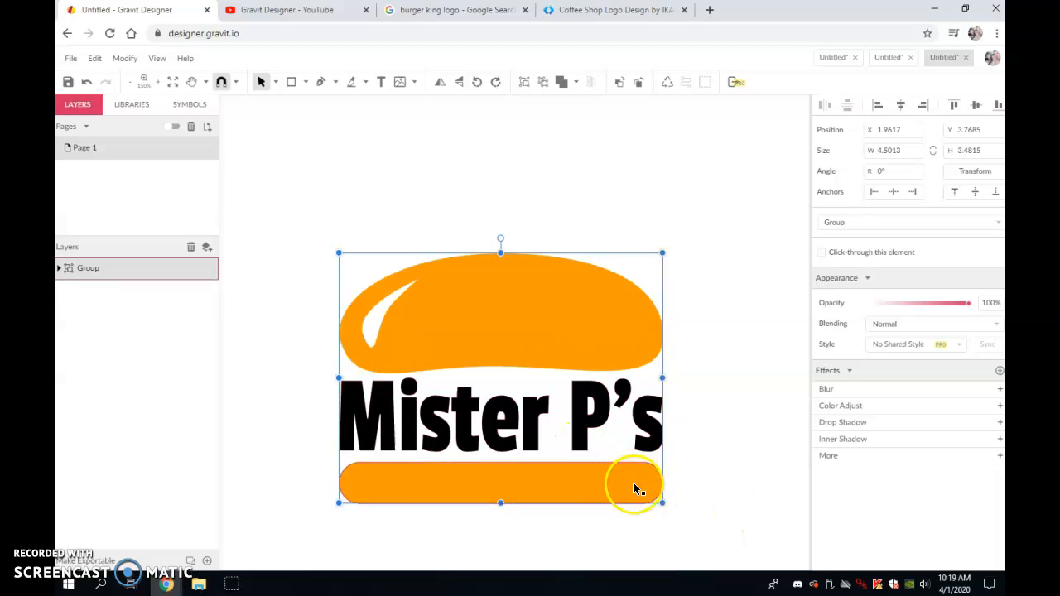
pyautogui.moveTo(662, 503); pyautogui.dragTo(471, 378)
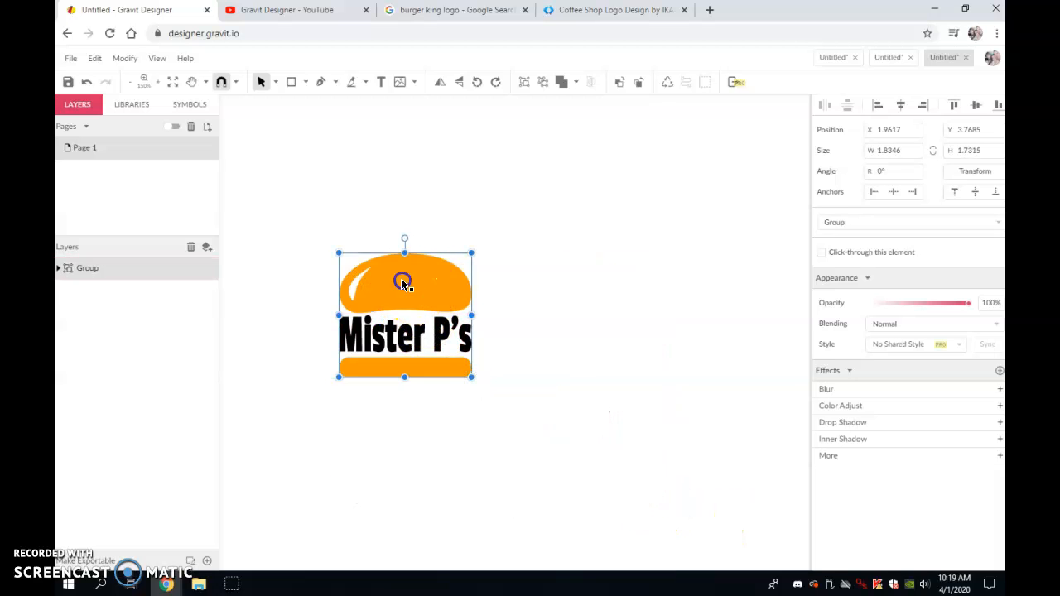
# - Move the logo group to the page's top-left corner
pyautogui.moveTo(402, 282); pyautogui.dragTo(358, 188)
pyautogui.scroll(4, 357, 189)
pyautogui.moveTo(332, 440); pyautogui.dragTo(288, 319)
pyautogui.scroll(-4, 600, 368)
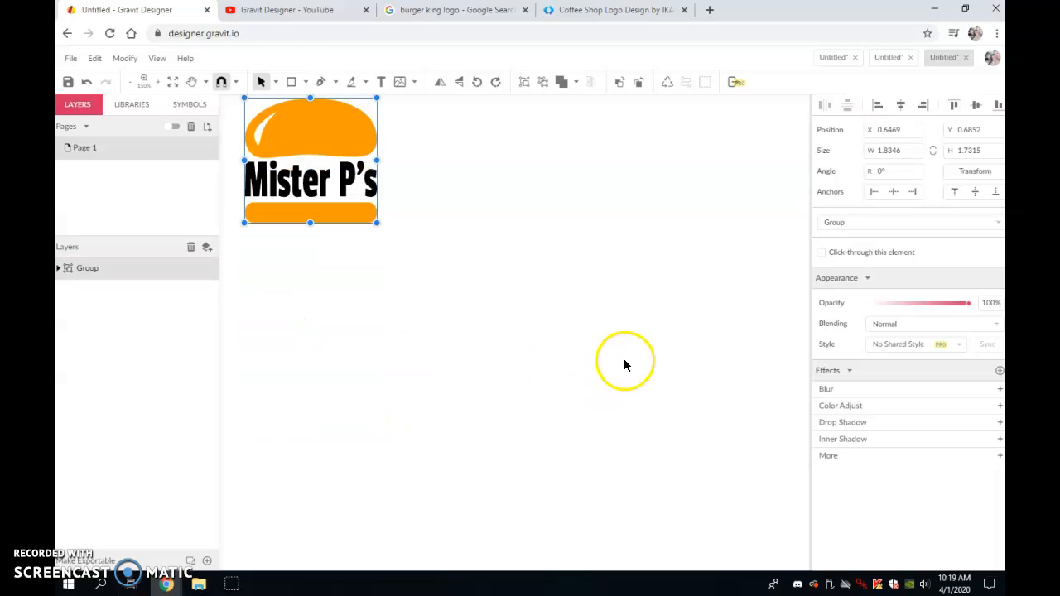
pyautogui.scroll(-2, 624, 361)
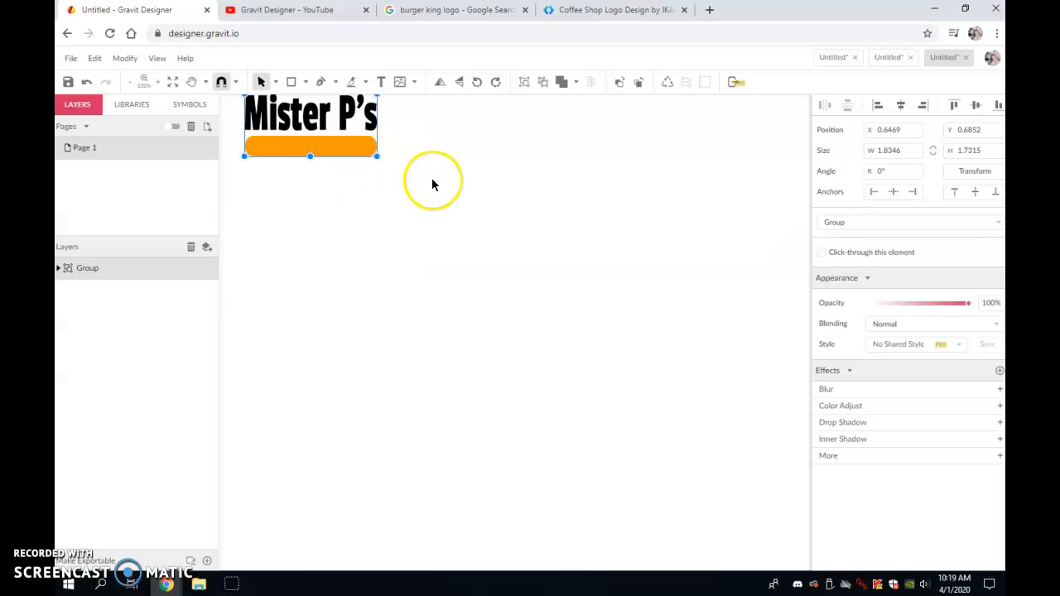
# - Consult the Coffee Shop Logo reference and draw an ellipse about 3.7 by 3.19 in on the page
pyautogui.click(636, 12)
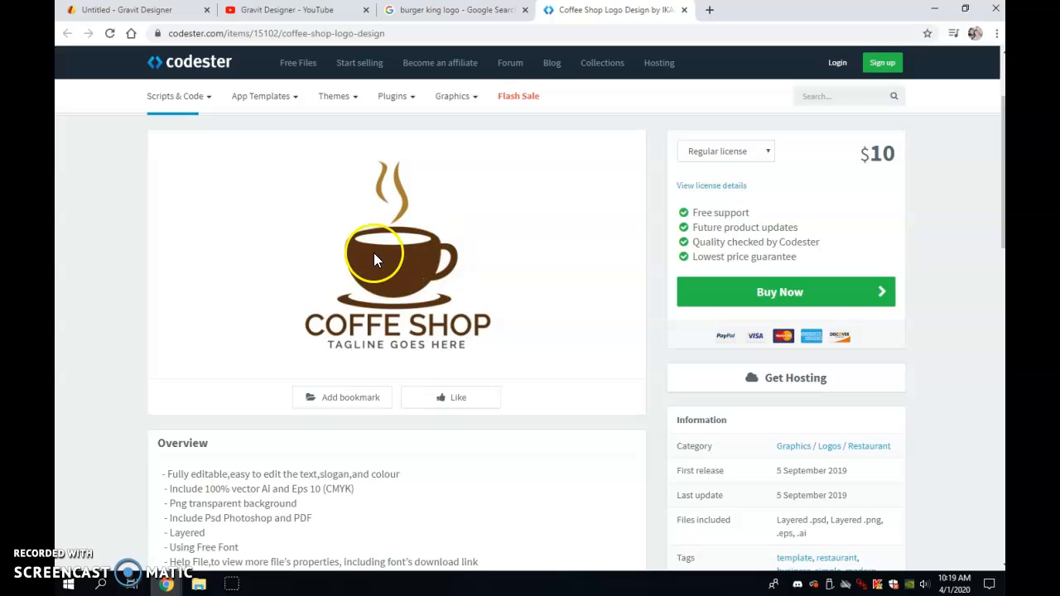
pyautogui.click(139, 13)
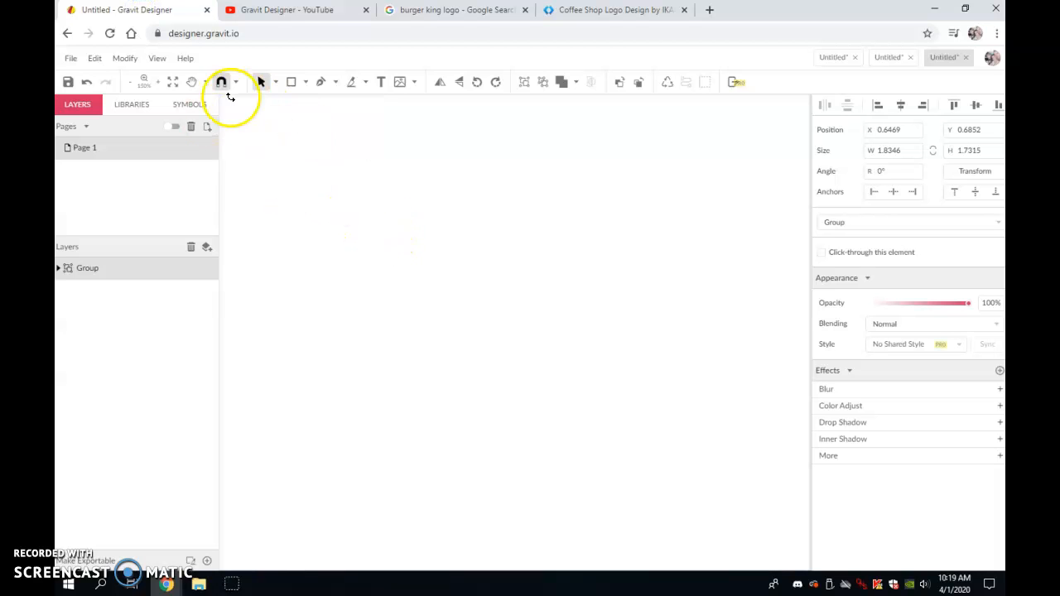
pyautogui.click(306, 83)
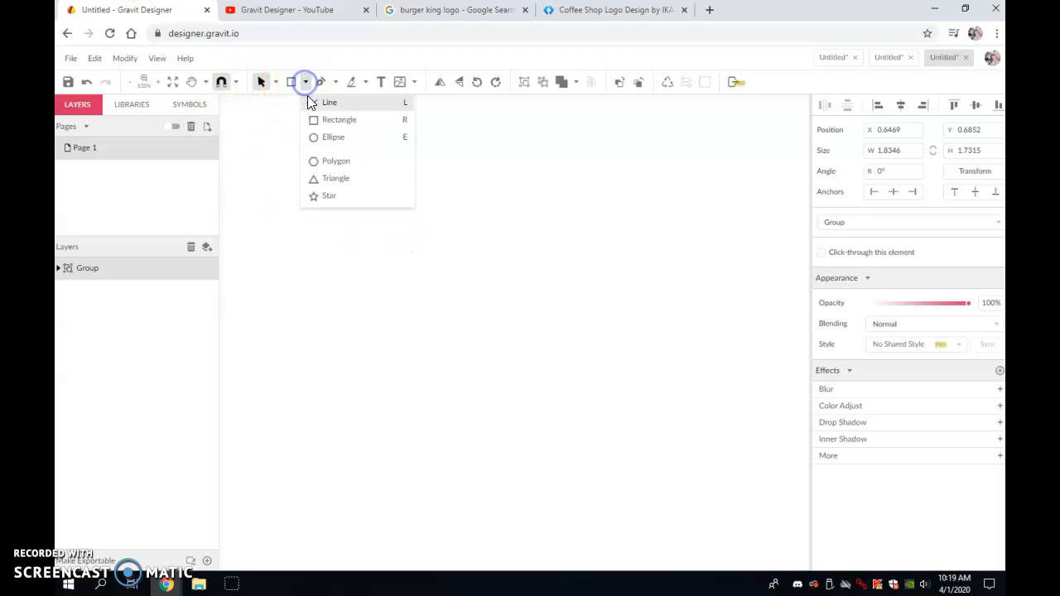
pyautogui.click(323, 137)
pyautogui.moveTo(355, 258); pyautogui.dragTo(622, 487)
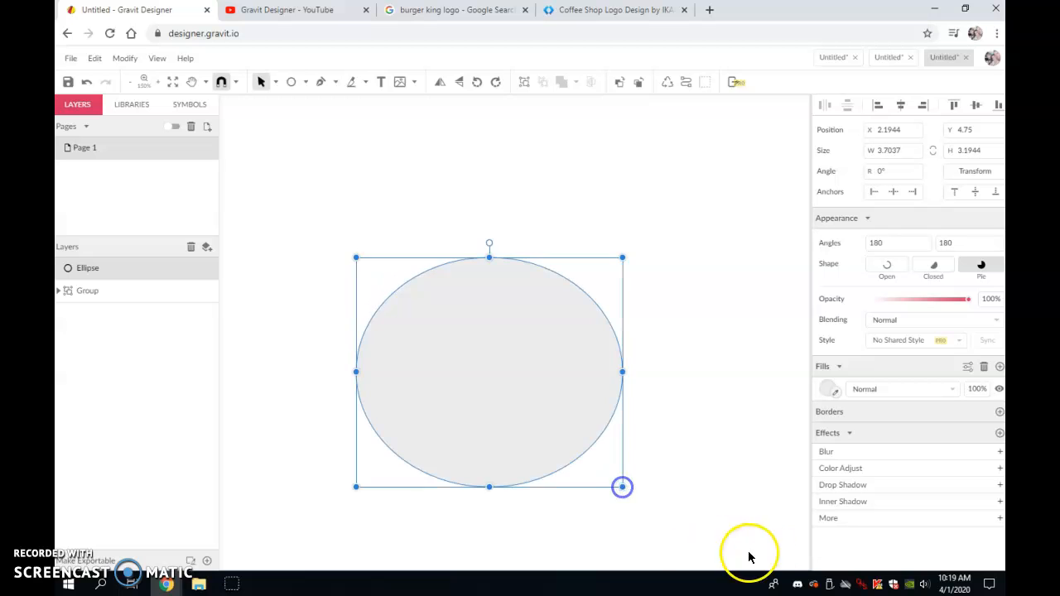
# - Fill the ellipse with a dark brown colour, #2A1B04
pyautogui.click(826, 391)
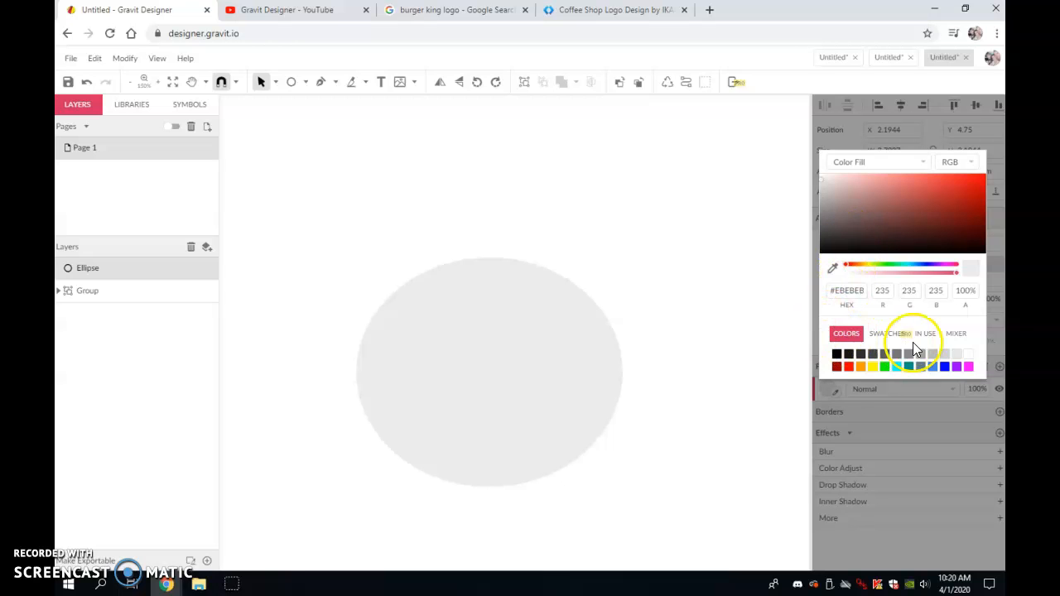
pyautogui.click(862, 368)
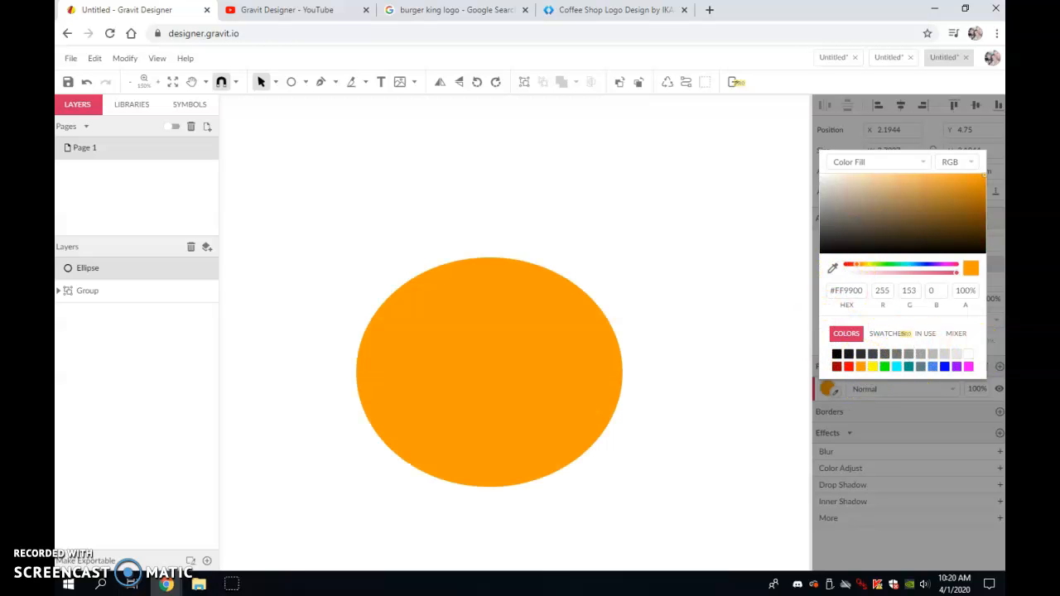
pyautogui.click(973, 233)
pyautogui.moveTo(971, 234); pyautogui.dragTo(970, 242)
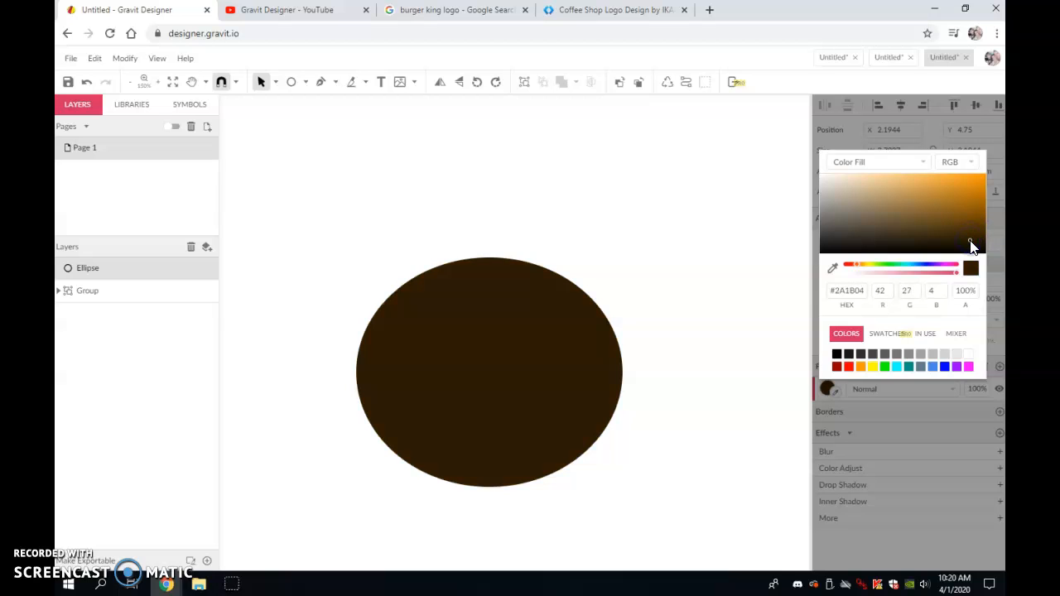
# - Convert the brown ellipse to an editable path
pyautogui.click(275, 84)
pyautogui.click(308, 177)
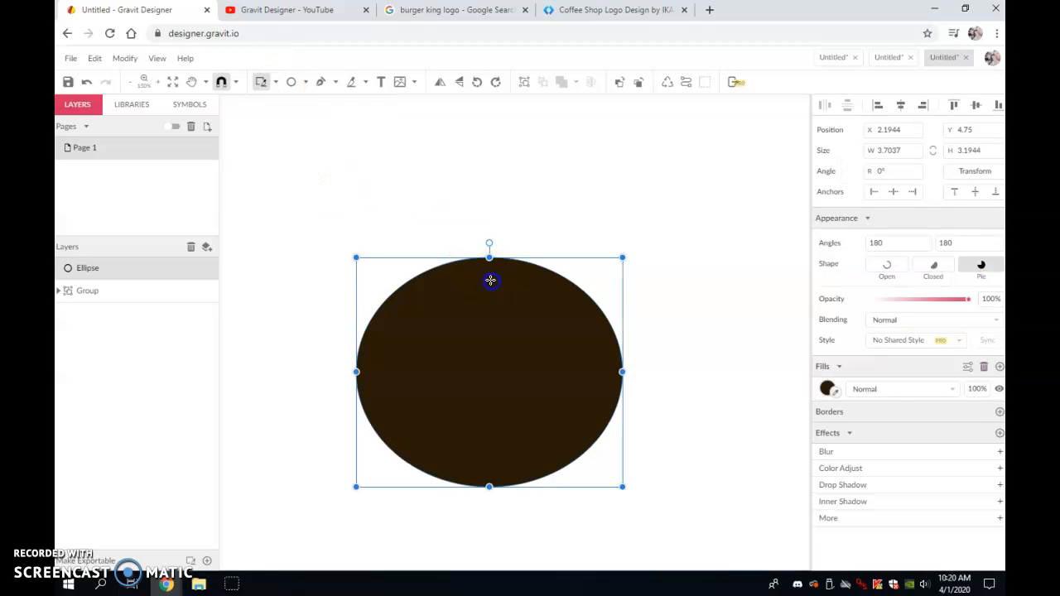
pyautogui.click(276, 83)
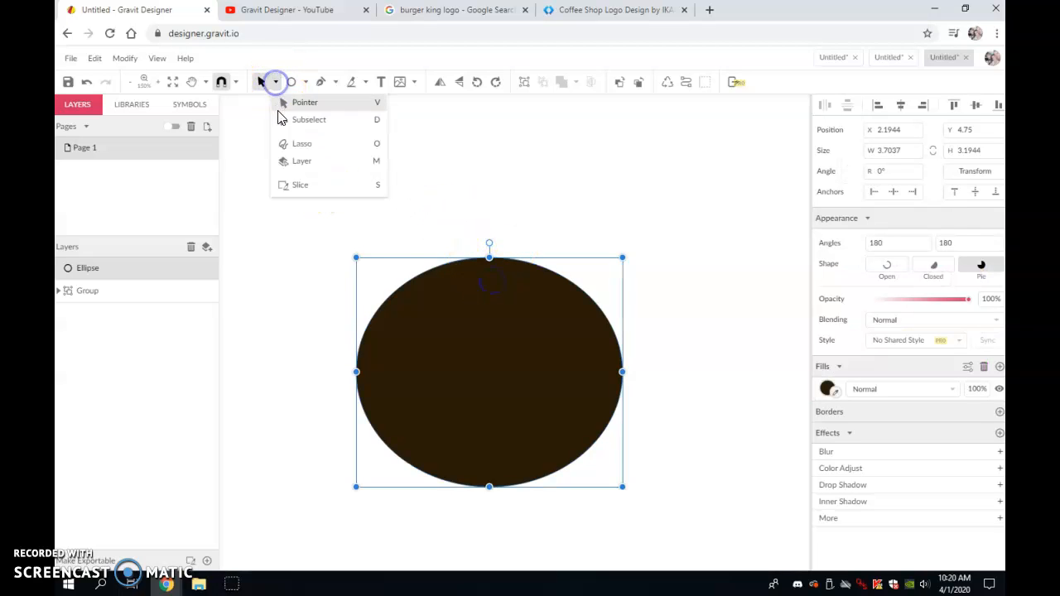
pyautogui.click(280, 119)
pyautogui.click(430, 204)
pyautogui.click(497, 260)
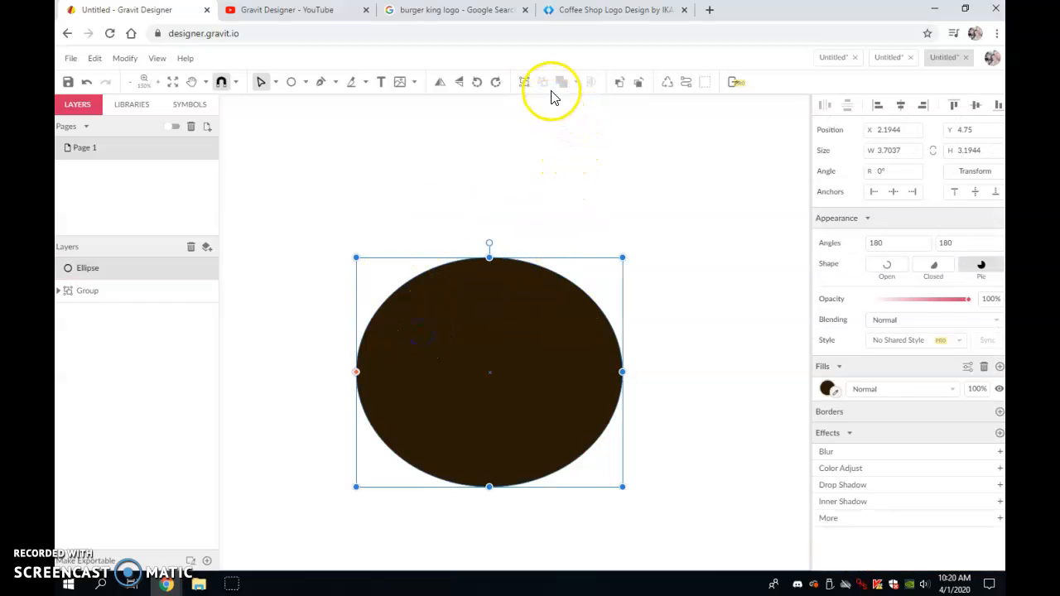
pyautogui.click(686, 85)
# - Delete the path's top anchor point with the Pen tool to flatten it into a bowl shape
pyautogui.click(568, 207)
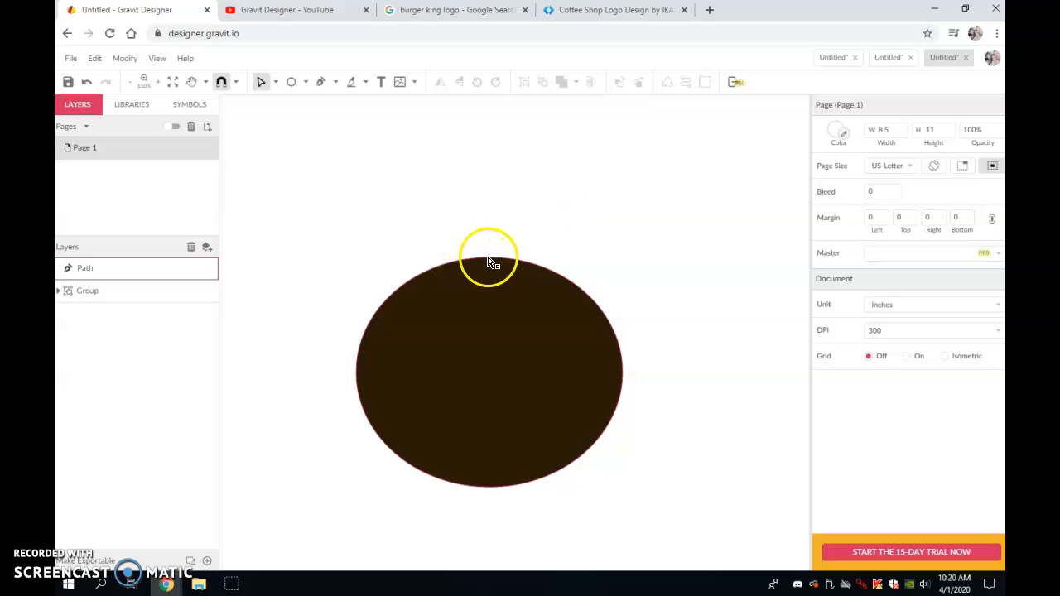
pyautogui.click(490, 262)
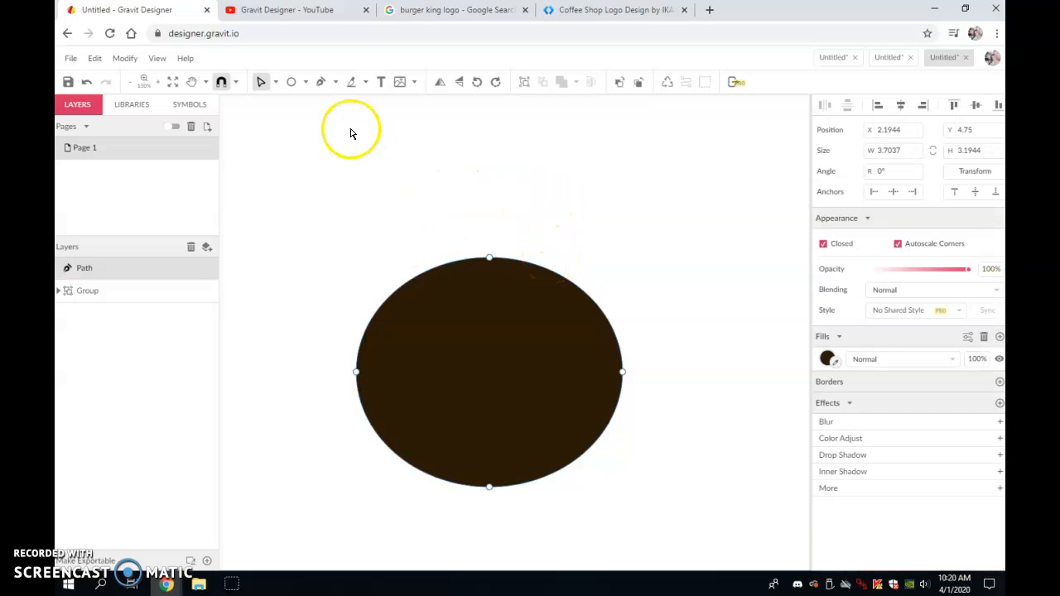
pyautogui.click(321, 81)
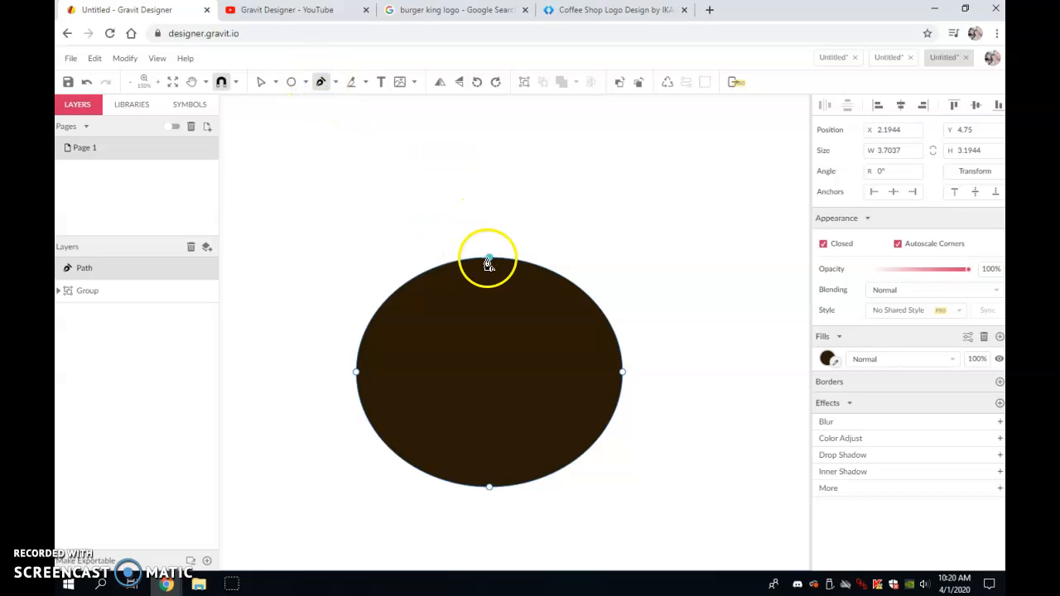
pyautogui.click(490, 262)
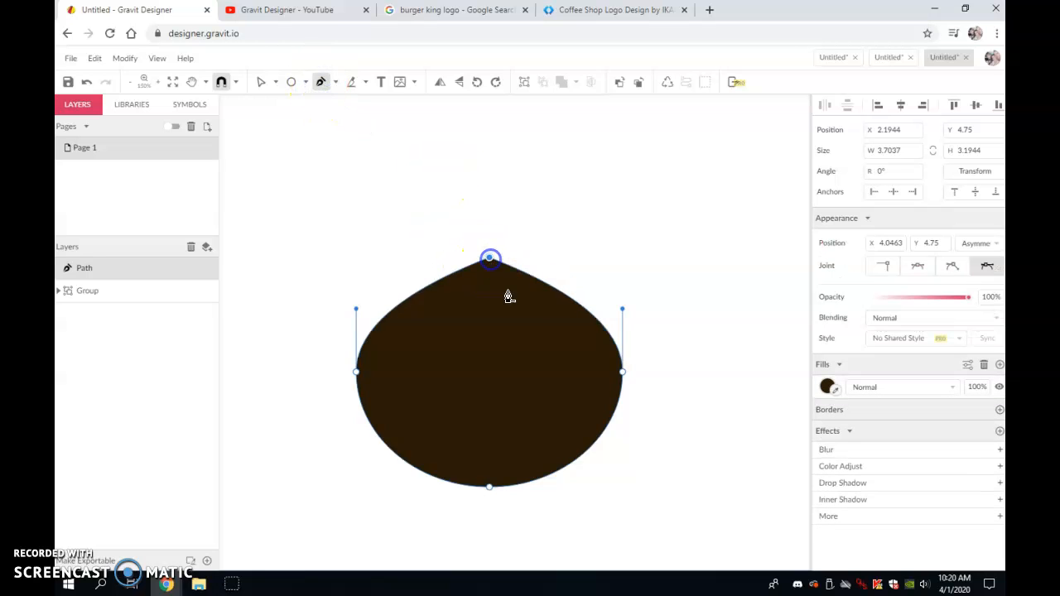
pyautogui.click(489, 261)
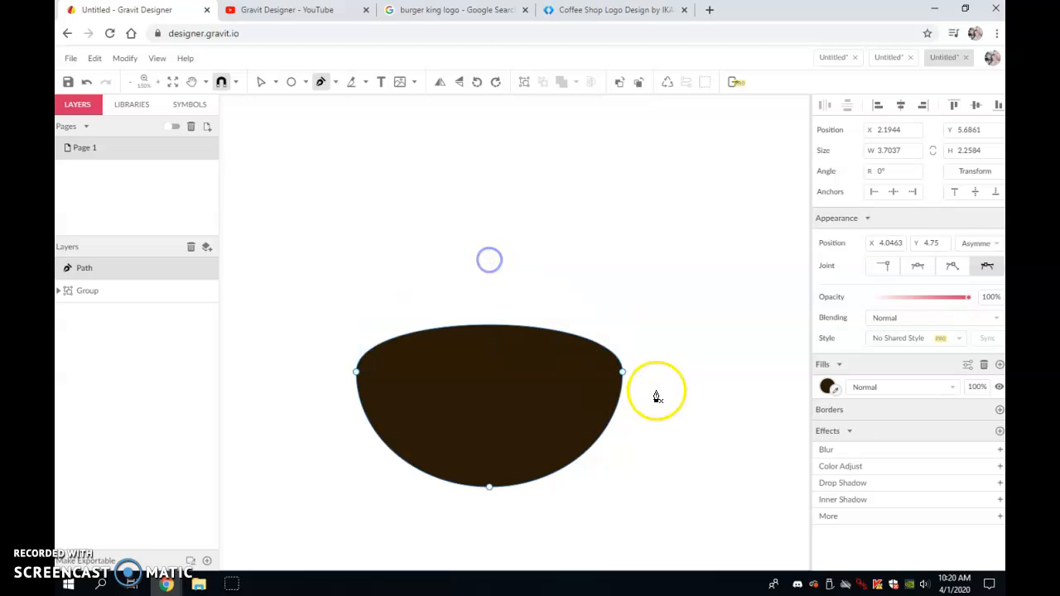
# - Adjust the bowl's bottom anchor handles to reshape the base curve
pyautogui.click(258, 82)
pyautogui.click(462, 224)
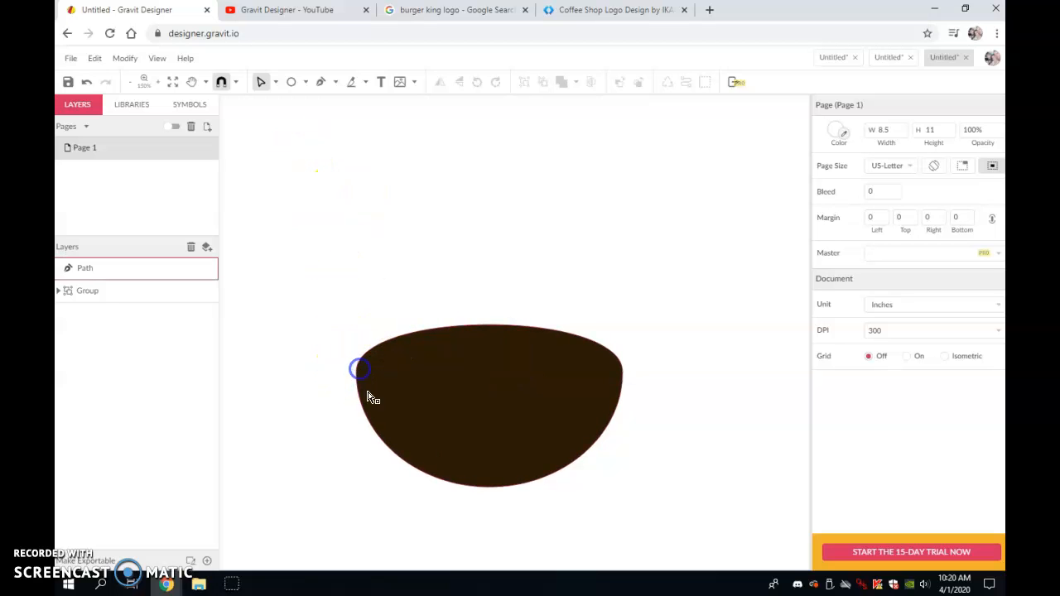
pyautogui.doubleClick(483, 490)
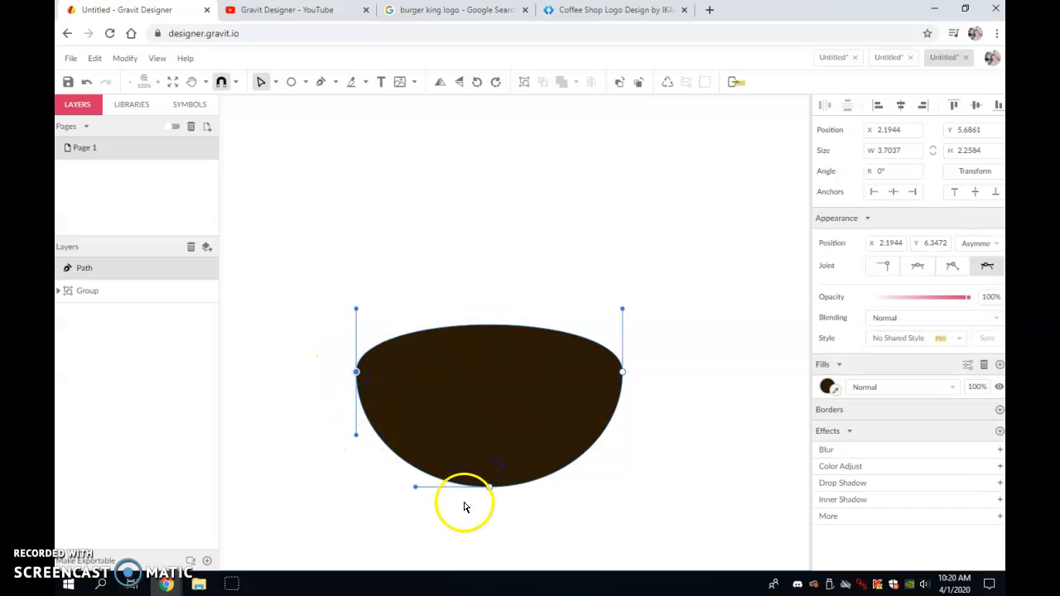
pyautogui.click(422, 488)
pyautogui.moveTo(435, 490); pyautogui.dragTo(404, 484)
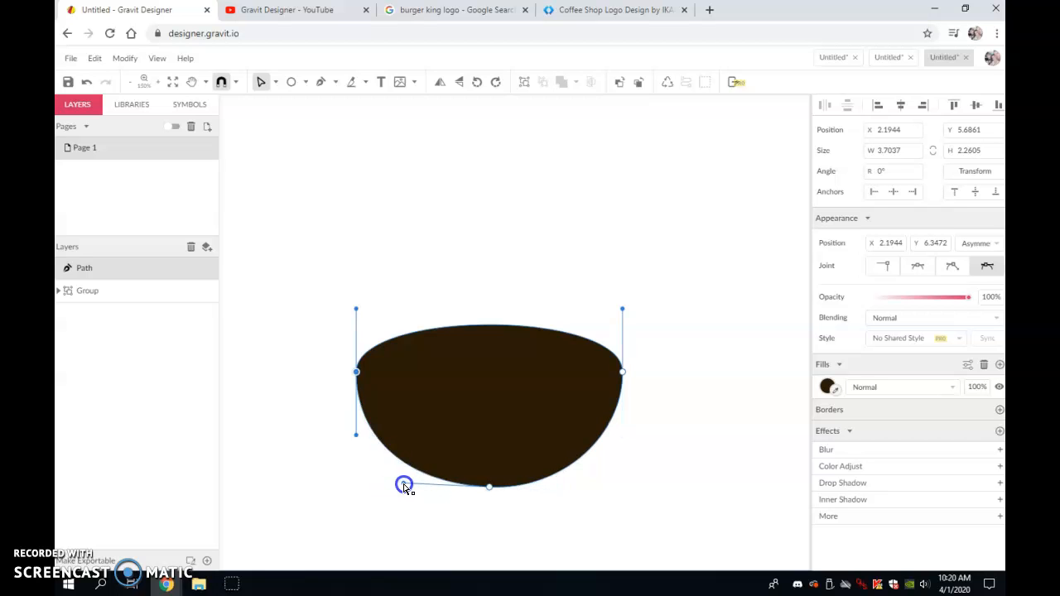
pyautogui.click(491, 489)
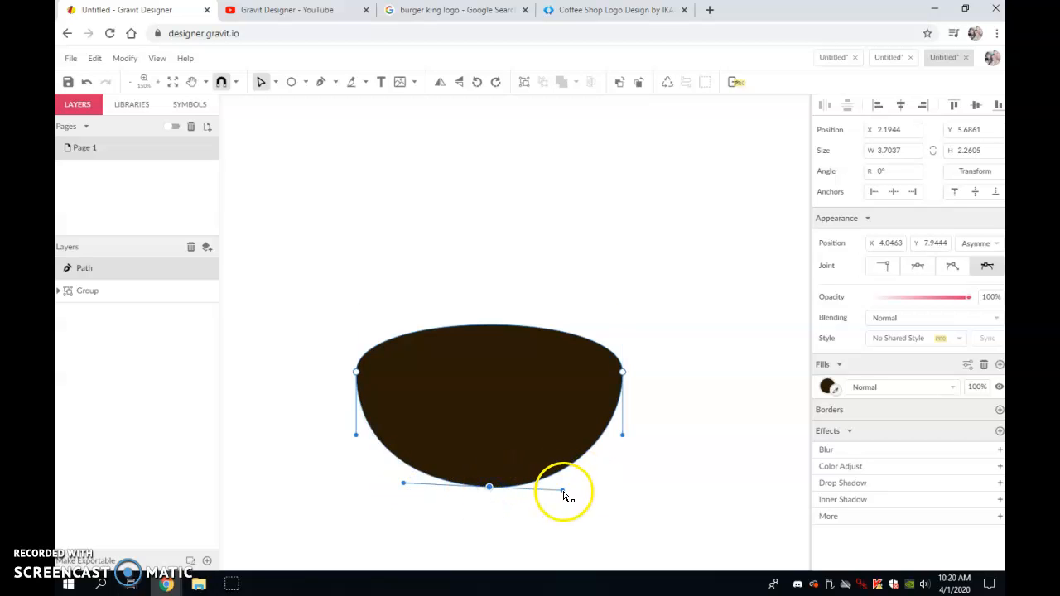
pyautogui.click(610, 477)
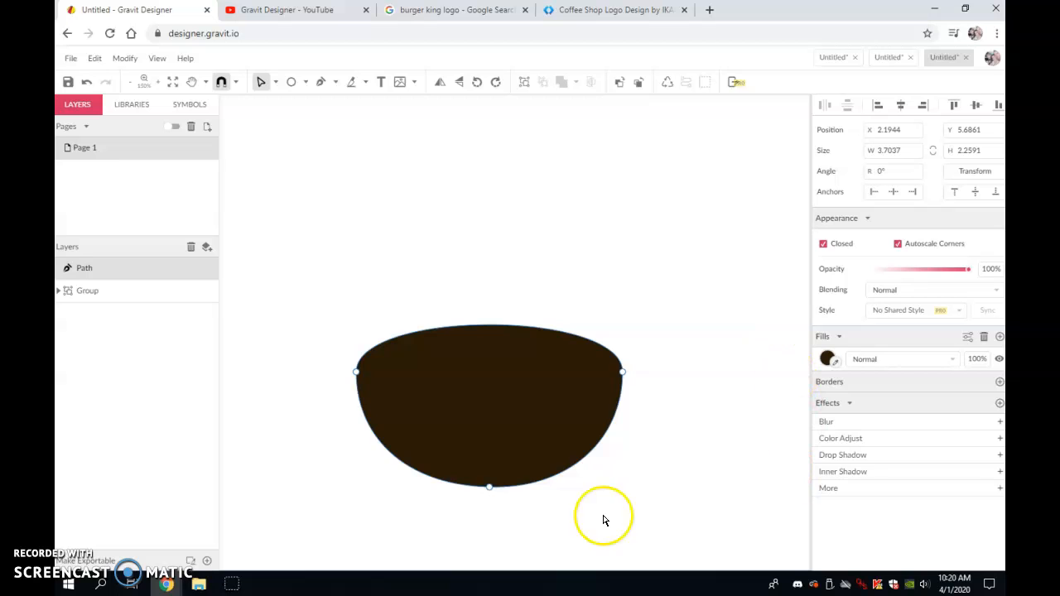
# - Draw an ellipse about 3.35 by 0.80 in above the bowl and fill it white
pyautogui.click(306, 81)
pyautogui.click(323, 137)
pyautogui.moveTo(370, 233); pyautogui.dragTo(610, 290)
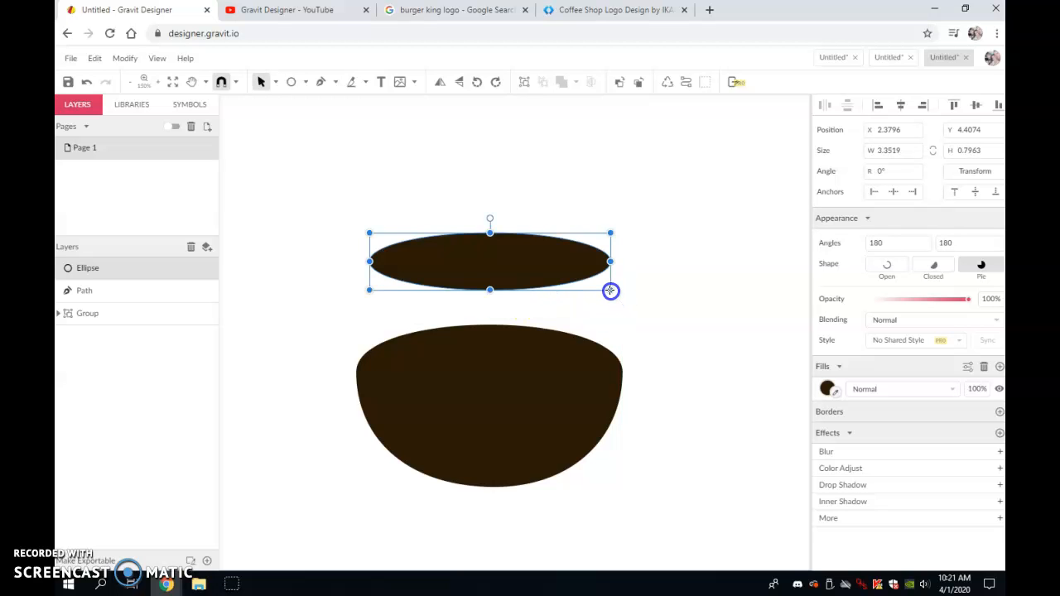
pyautogui.click(827, 389)
pyautogui.click(966, 355)
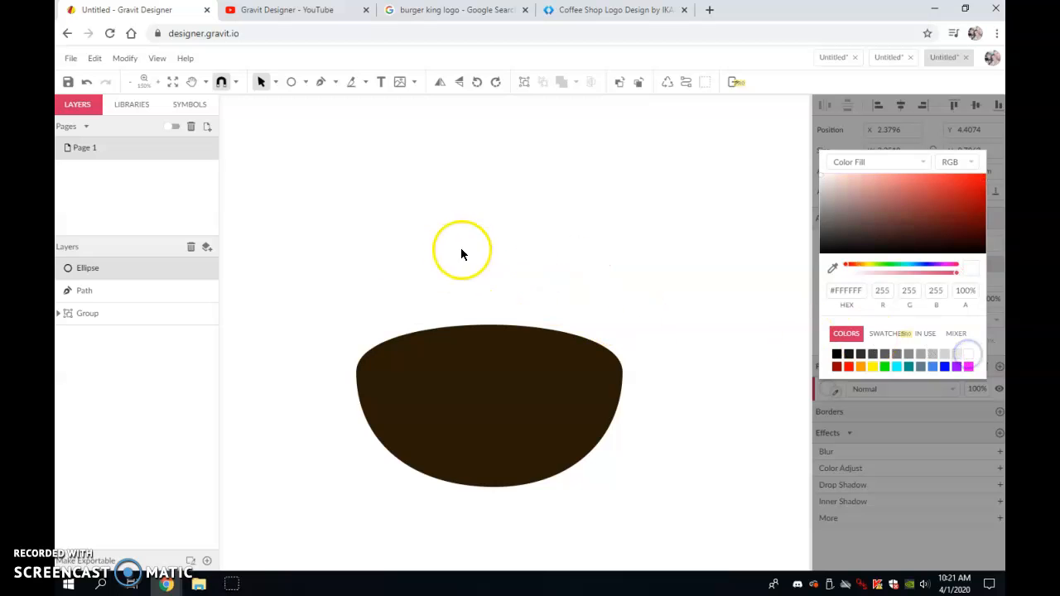
pyautogui.click(494, 265)
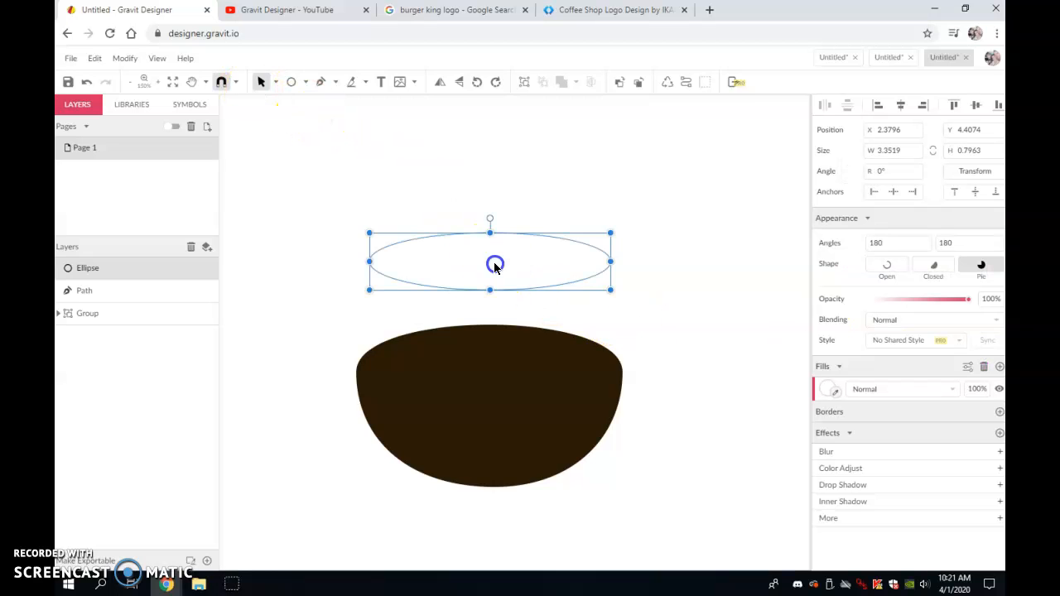
# - Move the white ellipse down into the bowl's top opening
pyautogui.moveTo(494, 285); pyautogui.dragTo(491, 368)
pyautogui.click(555, 308)
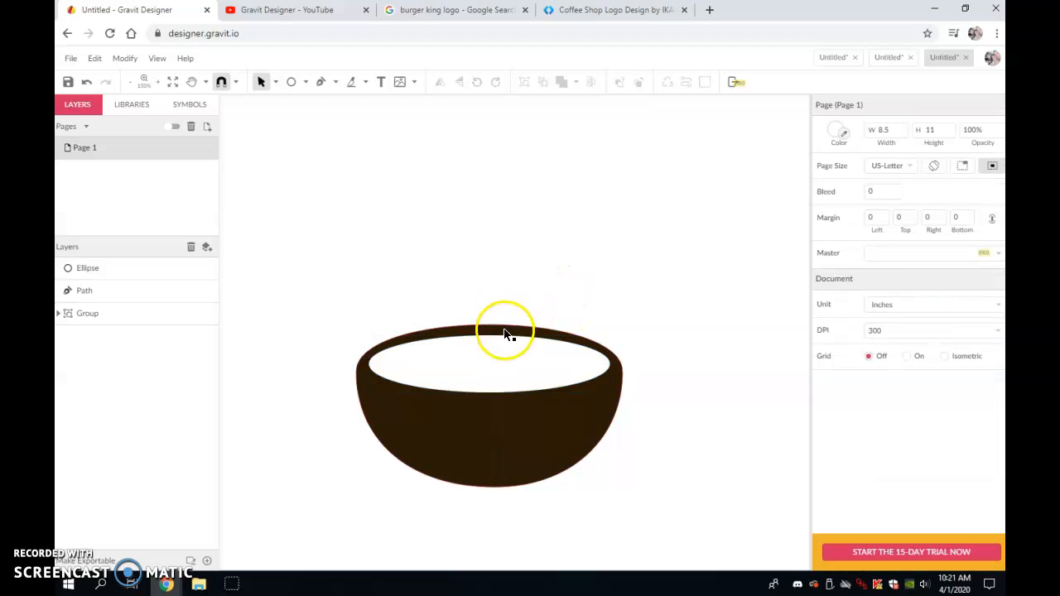
pyautogui.click(486, 326)
pyautogui.click(520, 319)
pyautogui.click(489, 343)
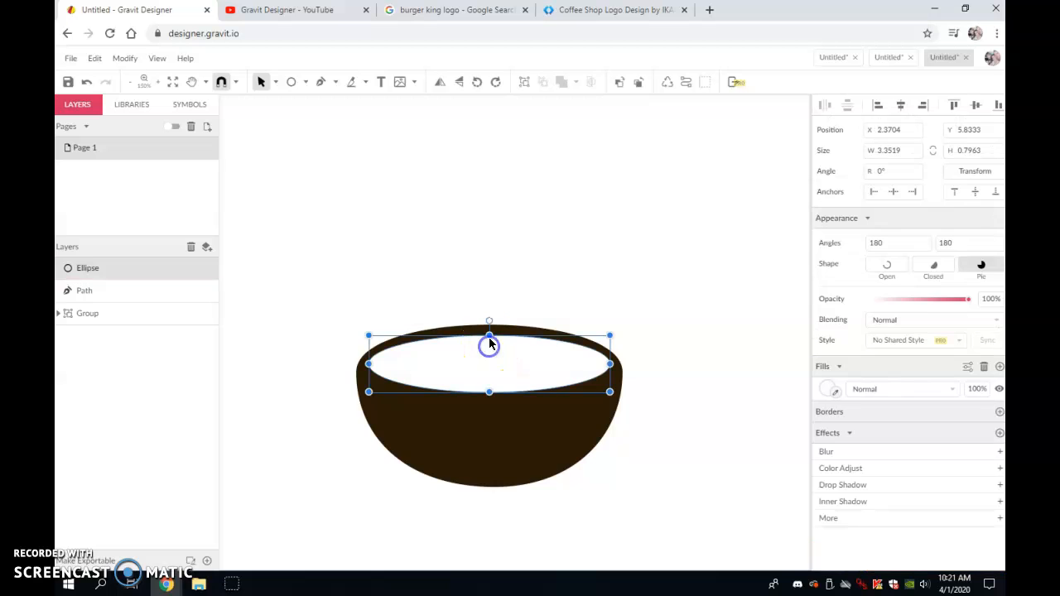
# - Adjust the bowl path's left anchor handle to reshape its side curve
pyautogui.hotkey('ctrl', '+')
pyautogui.click(530, 285)
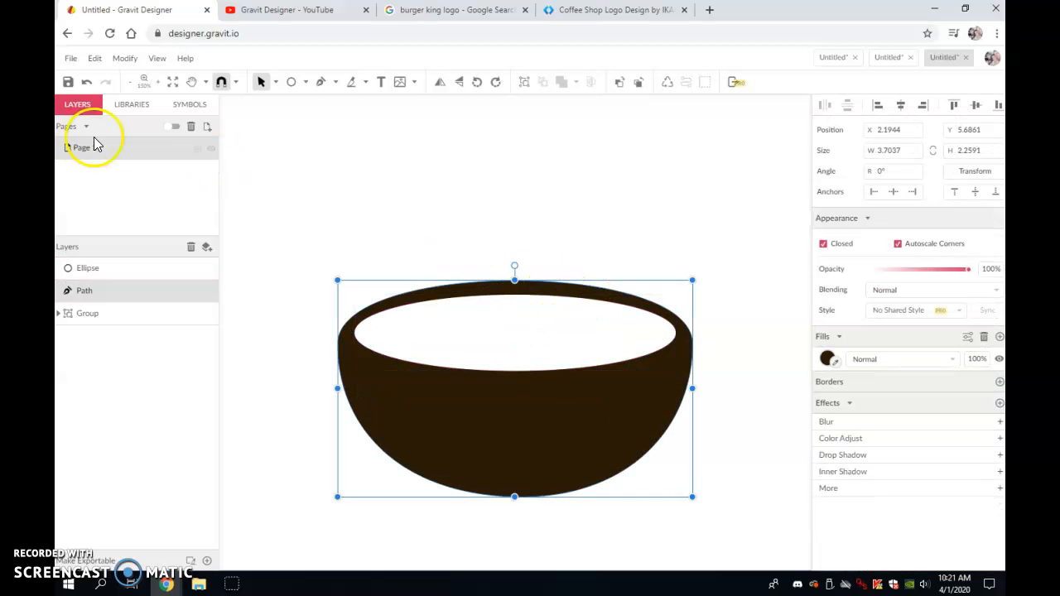
pyautogui.click(276, 81)
pyautogui.click(278, 118)
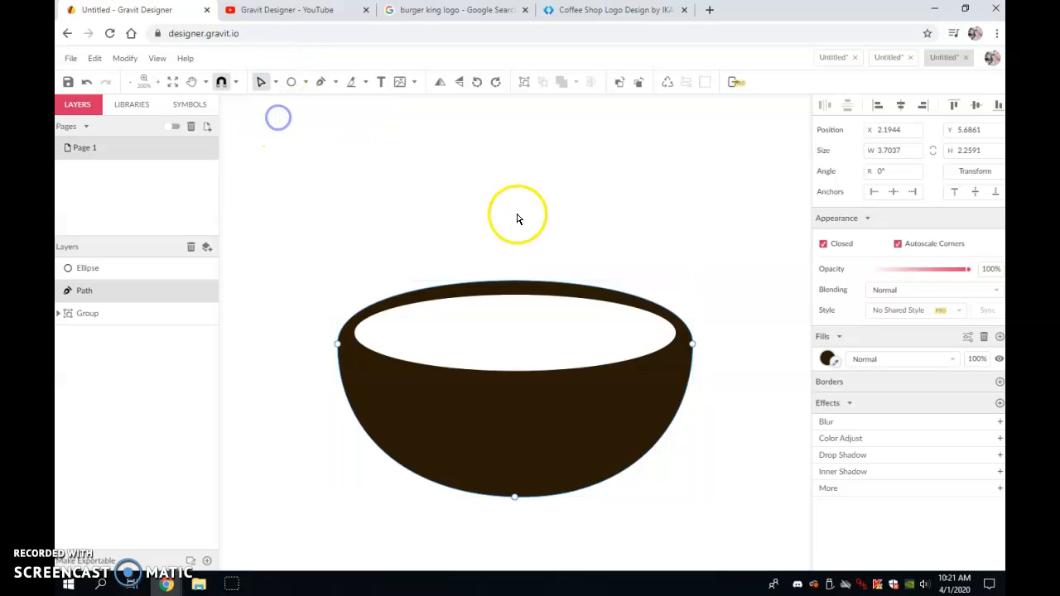
pyautogui.click(337, 345)
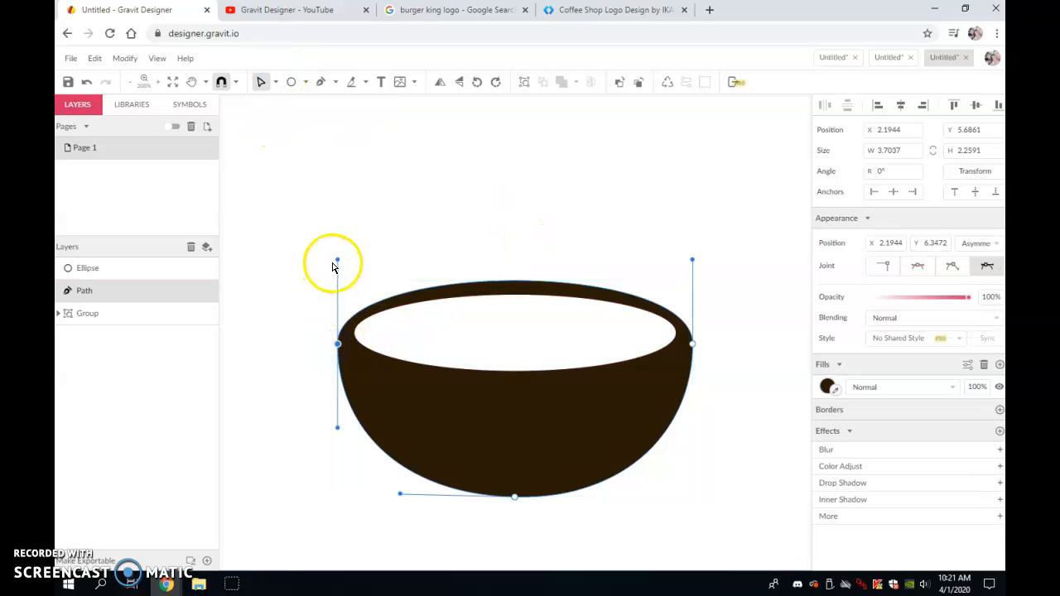
pyautogui.moveTo(337, 261); pyautogui.dragTo(333, 270)
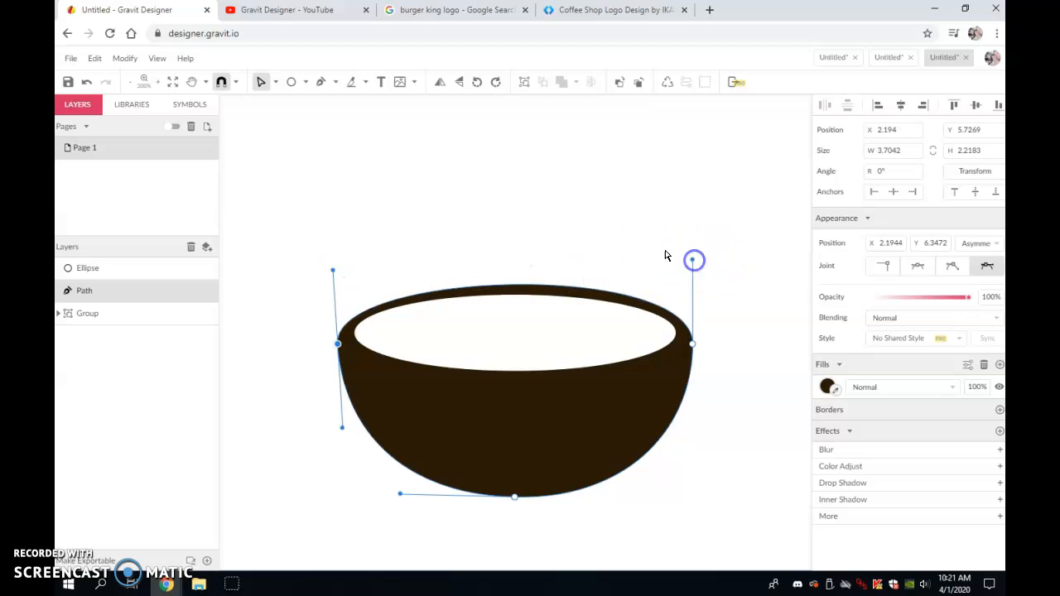
pyautogui.click(665, 255)
# - Draw an ellipse about 1.44 by 1.05 in below the bowl and fill it with the bowl's brown
pyautogui.scroll(-3, 709, 371)
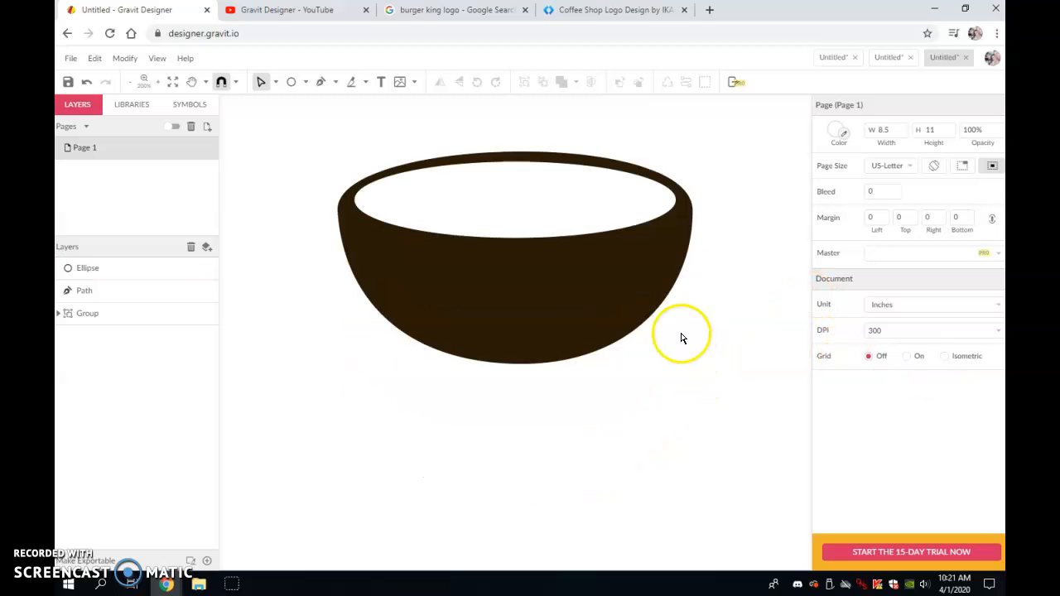
pyautogui.click(304, 83)
pyautogui.click(323, 136)
pyautogui.moveTo(567, 425); pyautogui.dragTo(703, 523)
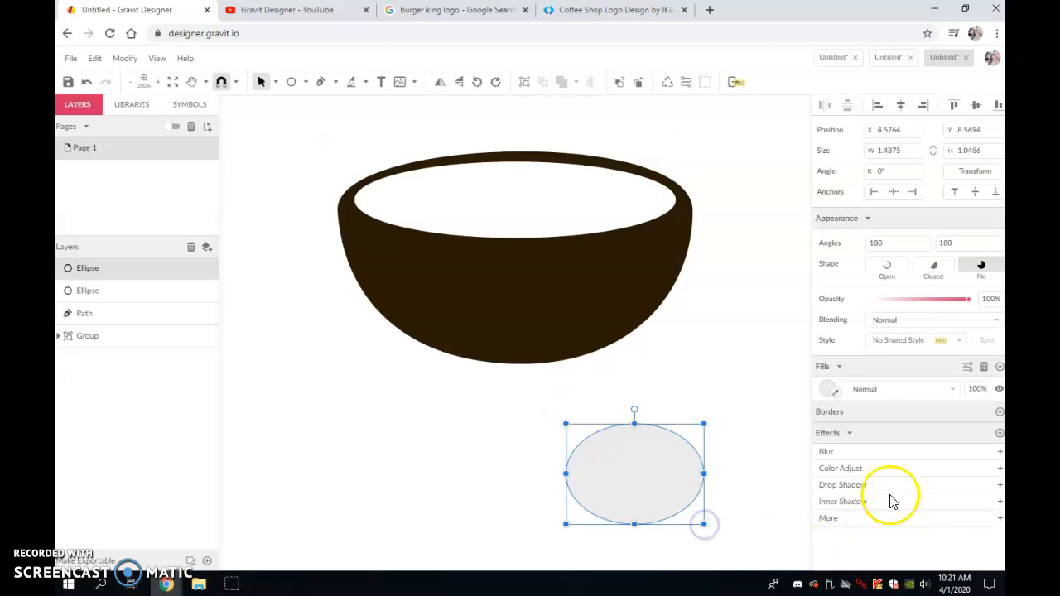
pyautogui.click(836, 393)
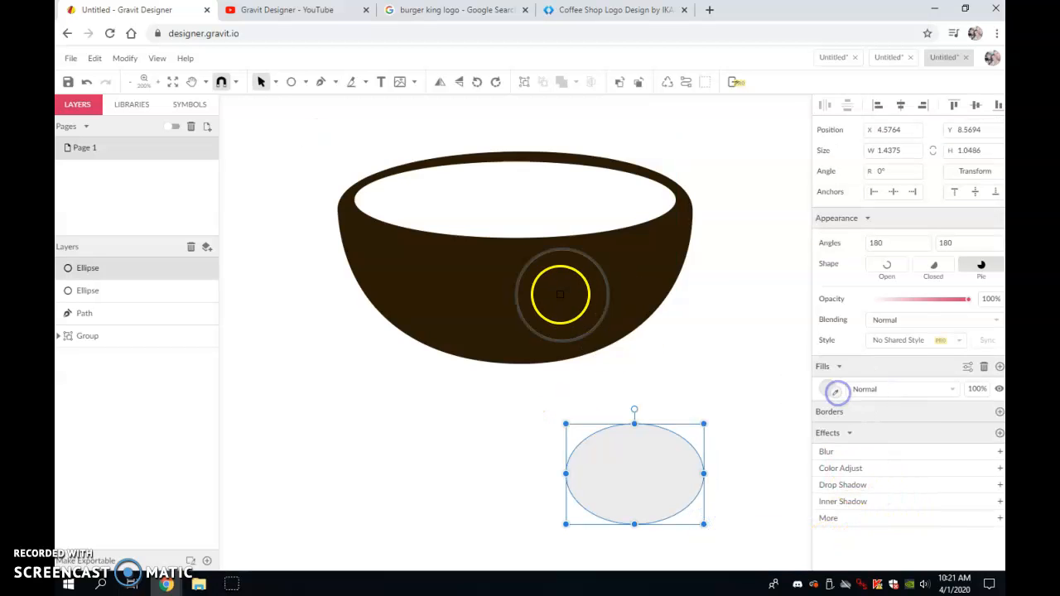
pyautogui.click(551, 296)
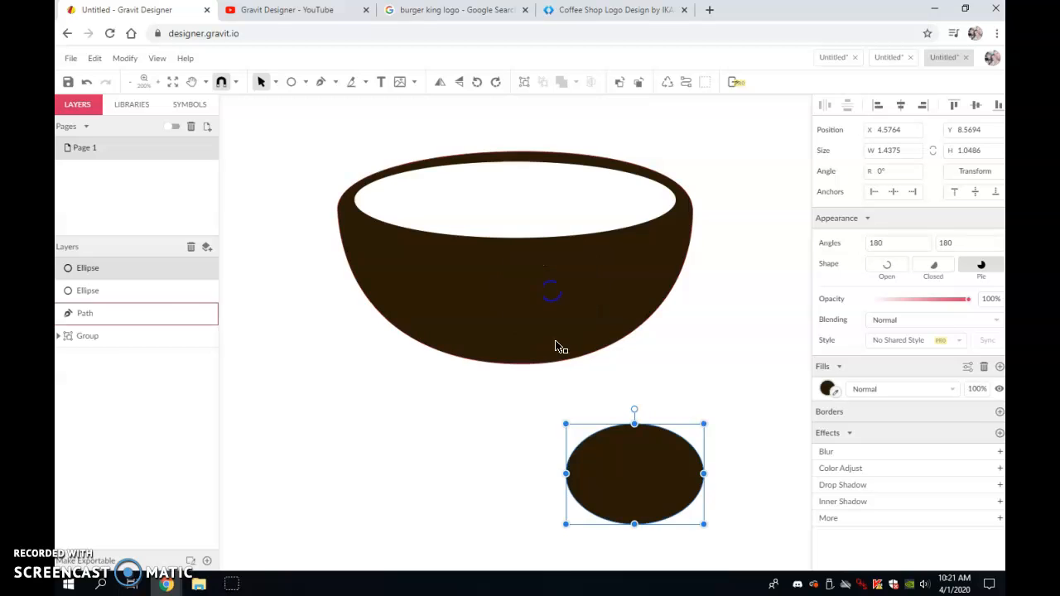
pyautogui.click(732, 249)
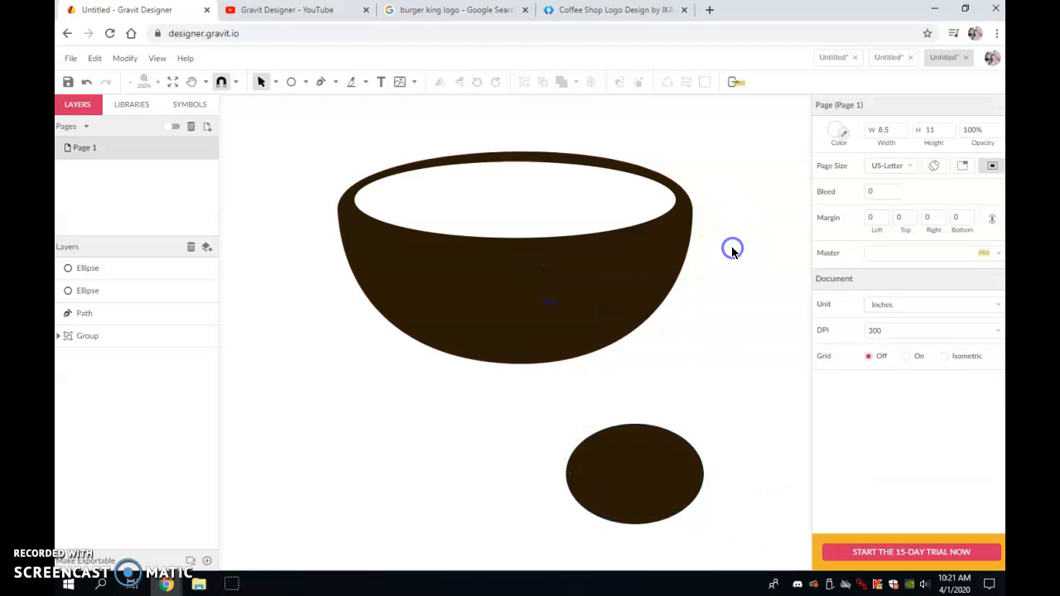
# - Duplicate the white ellipse, move the copy below the bowl and narrow it to about 0.94 in wide
pyautogui.click(484, 195)
pyautogui.hotkey('ctrl', 'd')
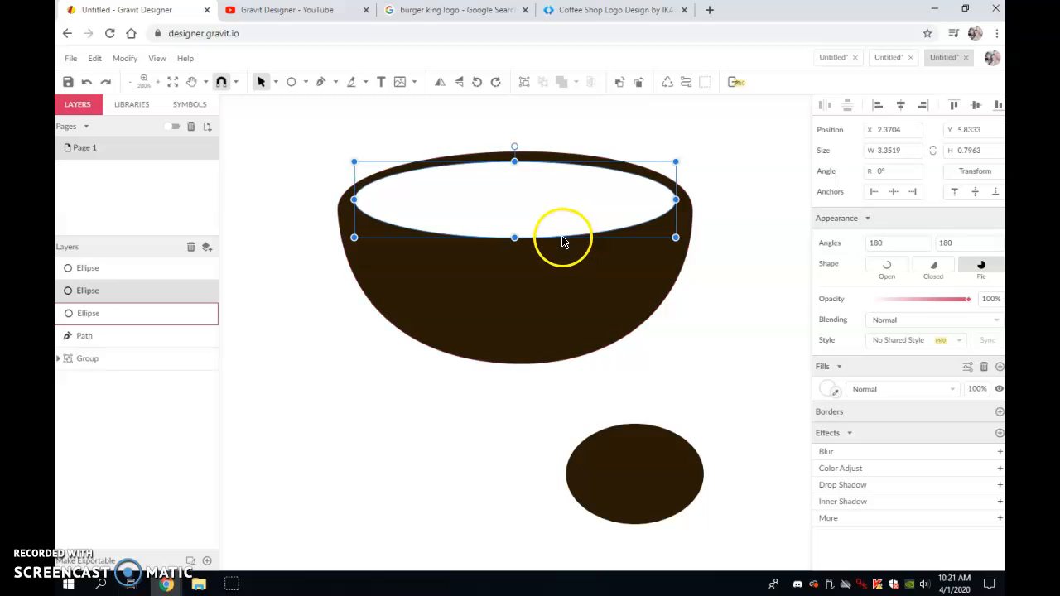
pyautogui.moveTo(493, 235); pyautogui.dragTo(510, 487)
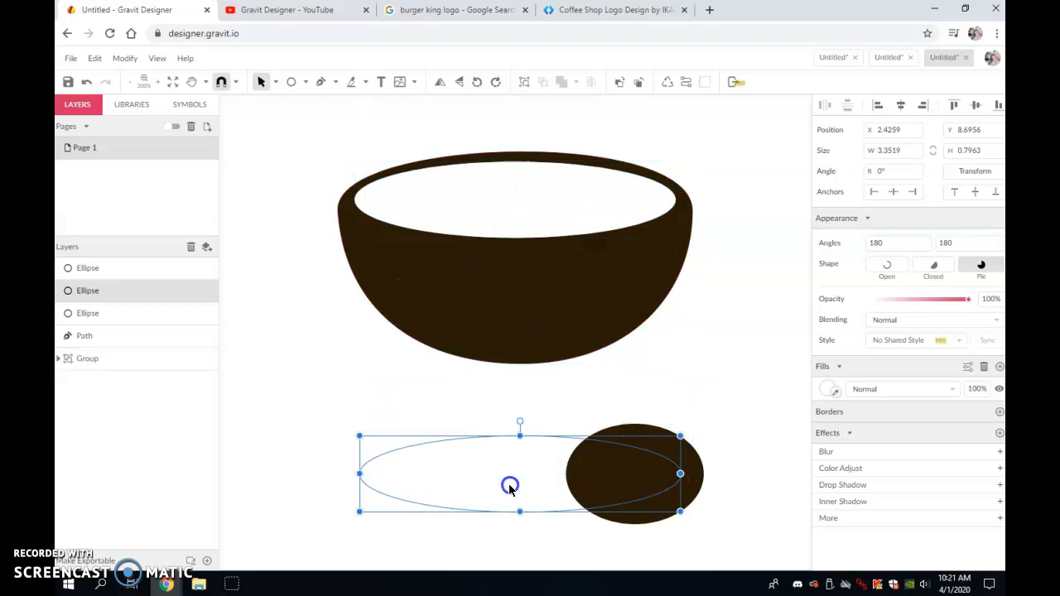
pyautogui.moveTo(358, 472); pyautogui.dragTo(590, 489)
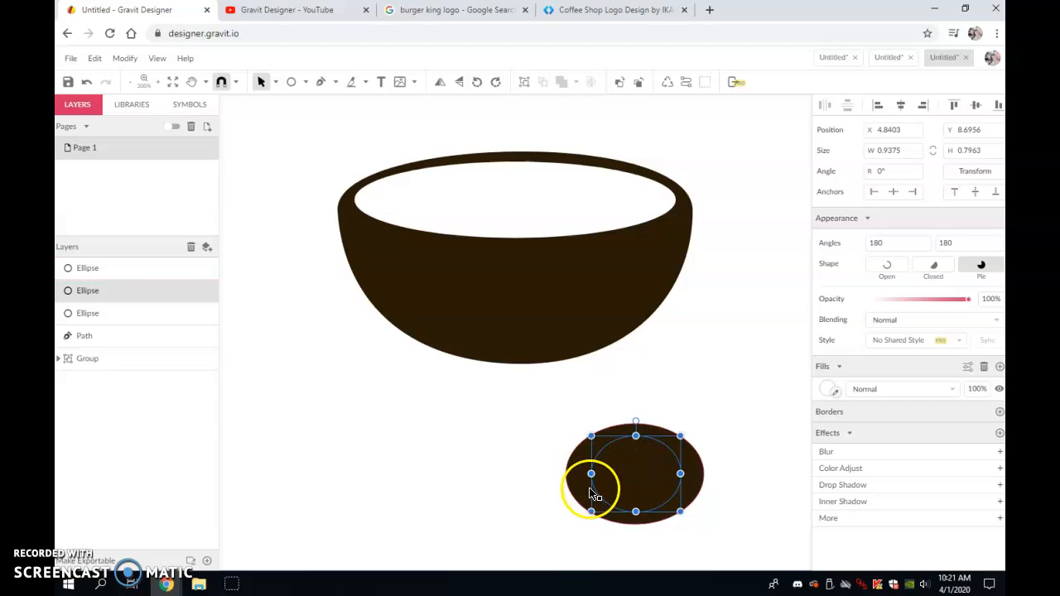
# - Reposition the brown ellipse so it overlaps the right side of the white copy
pyautogui.moveTo(591, 493); pyautogui.dragTo(552, 490)
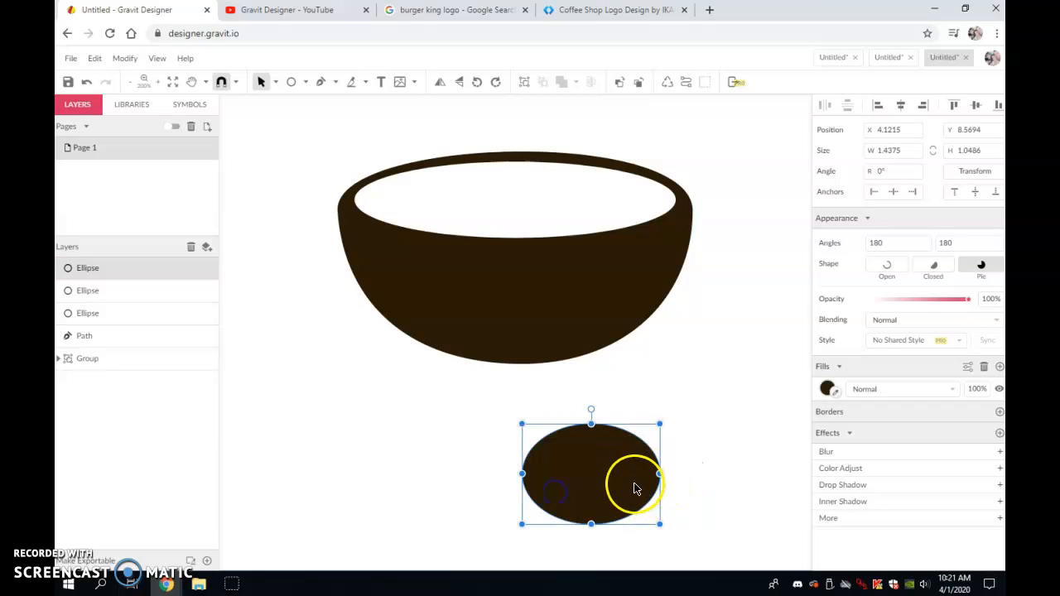
pyautogui.moveTo(634, 489); pyautogui.dragTo(733, 483)
pyautogui.click(605, 464)
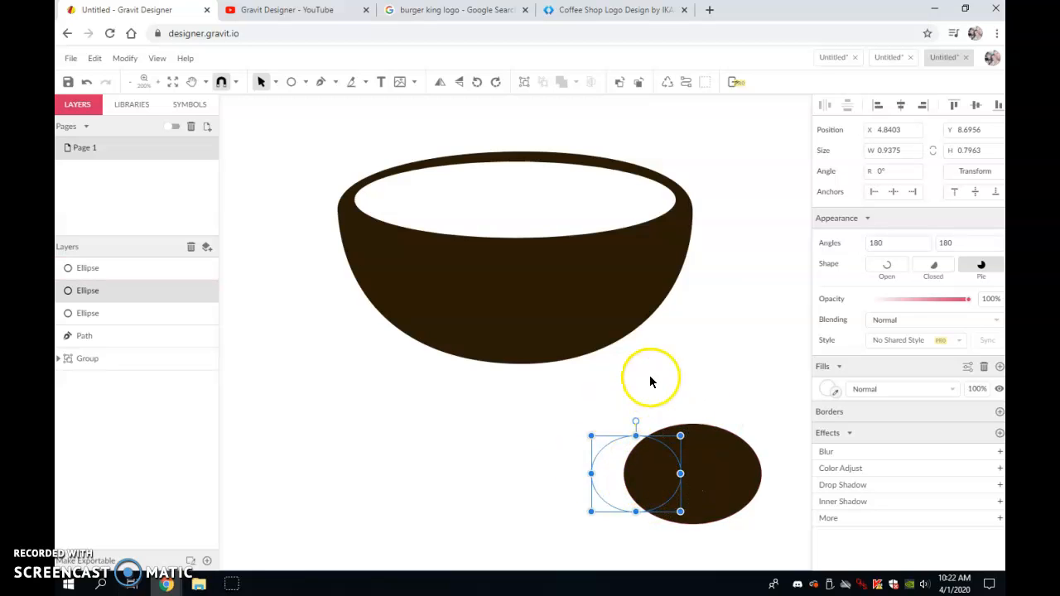
# - Bring the white ellipse in front and center it over the brown ellipse
pyautogui.click(620, 83)
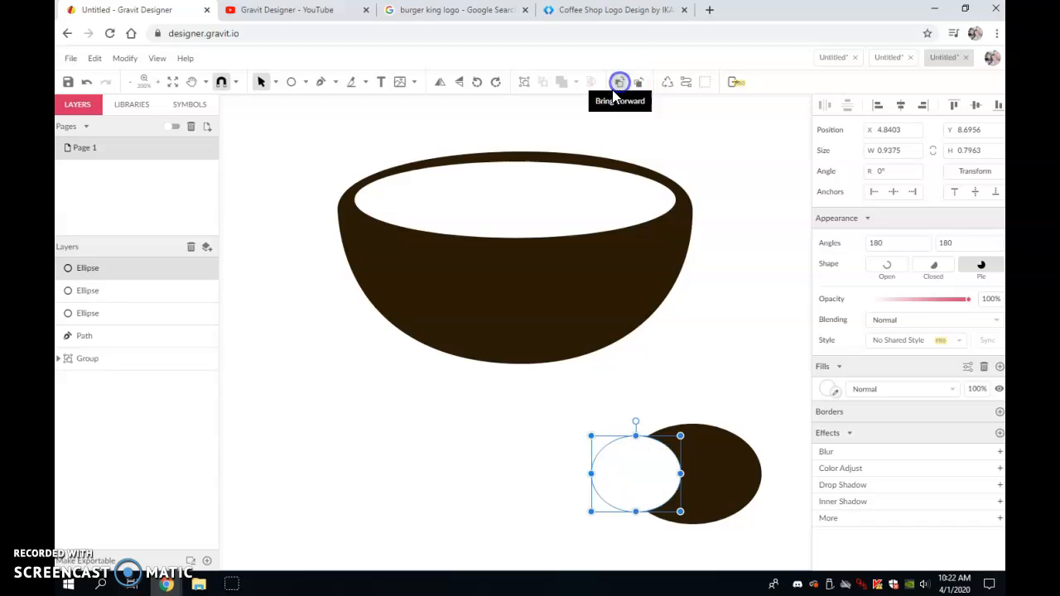
pyautogui.moveTo(621, 490); pyautogui.dragTo(697, 486)
pyautogui.click(747, 416)
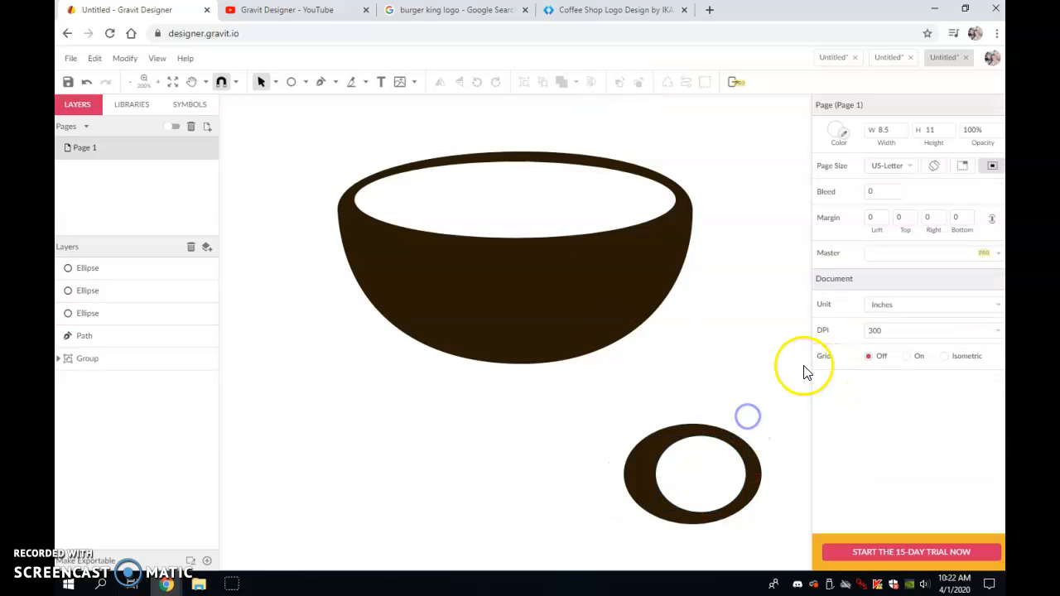
# - Shift the brown ellipse slightly right so it surrounds the white ellipse evenly
pyautogui.click(643, 500)
pyautogui.moveTo(630, 473); pyautogui.dragTo(641, 471)
pyautogui.click(727, 401)
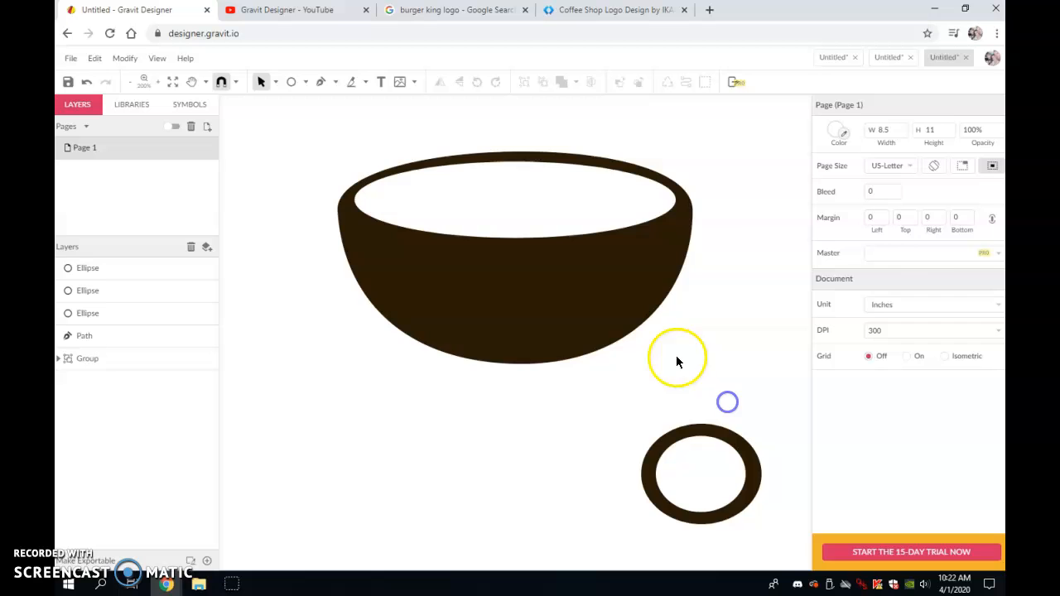
# - Group the white and brown ellipses together
pyautogui.click(704, 495)
pyautogui.click(522, 82)
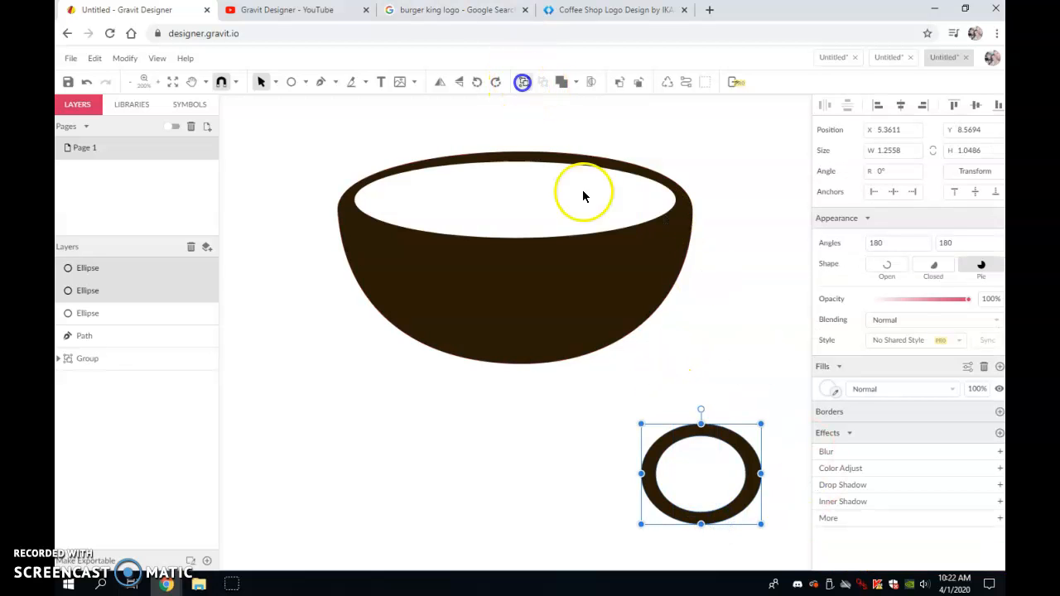
pyautogui.moveTo(718, 457); pyautogui.dragTo(702, 267)
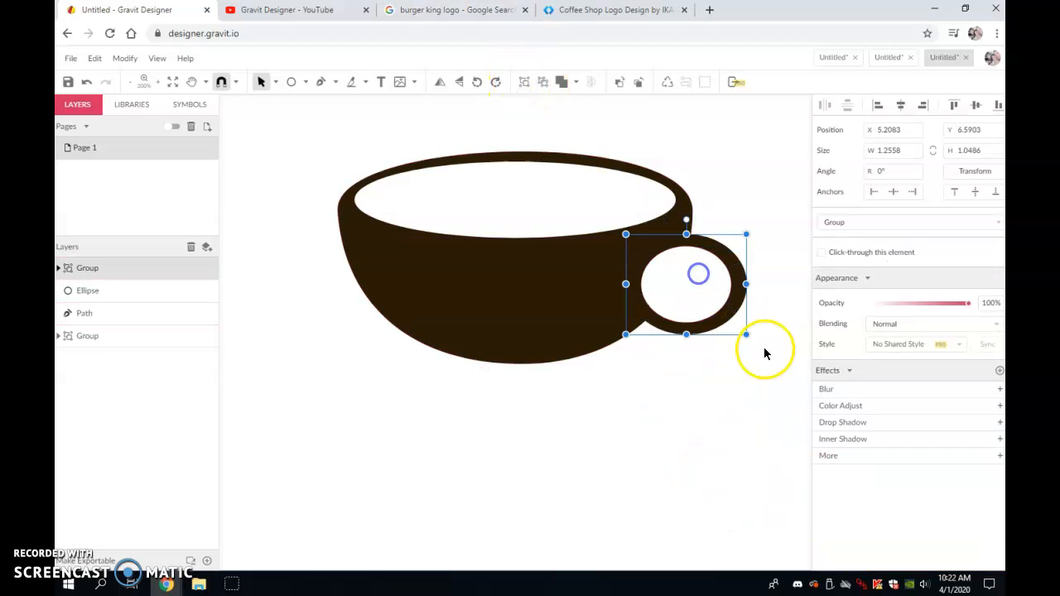
pyautogui.click(712, 389)
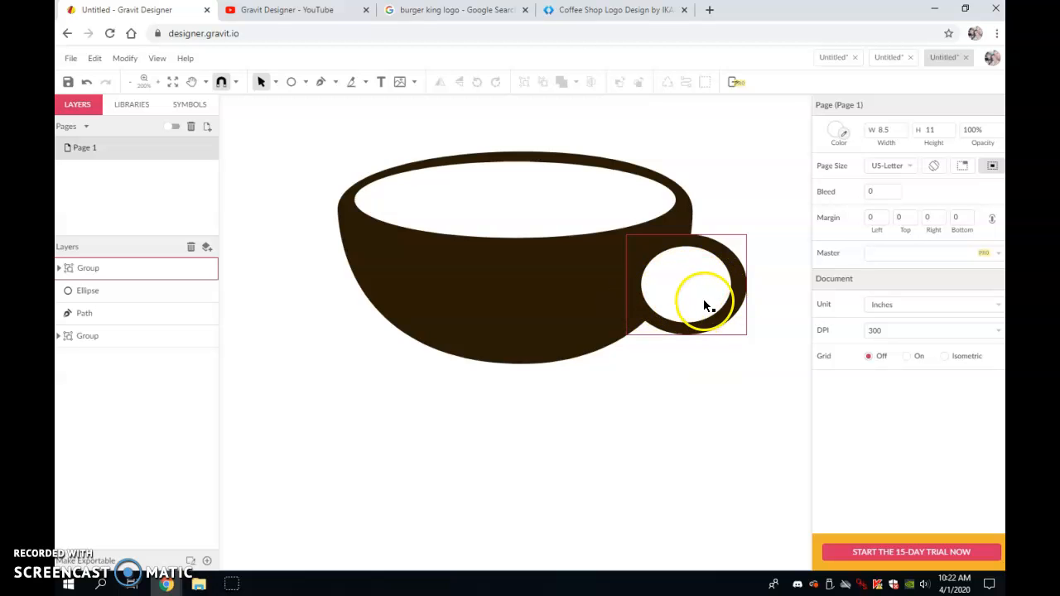
pyautogui.moveTo(703, 298); pyautogui.dragTo(696, 424)
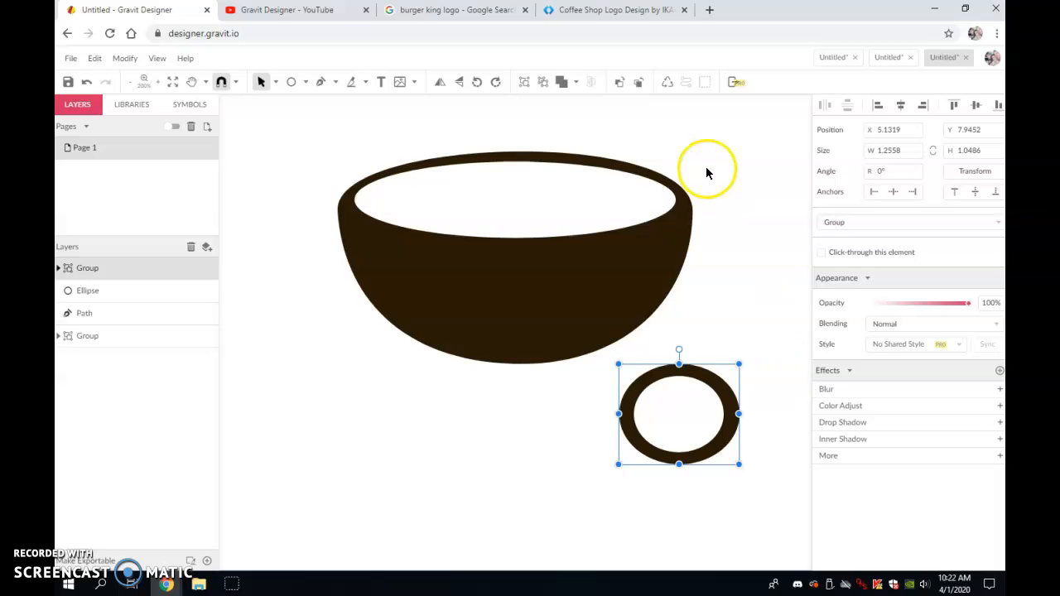
# - Subtract the white ellipse from the brown one to form a ring and place it on the cup's right side as a handle
pyautogui.click(577, 83)
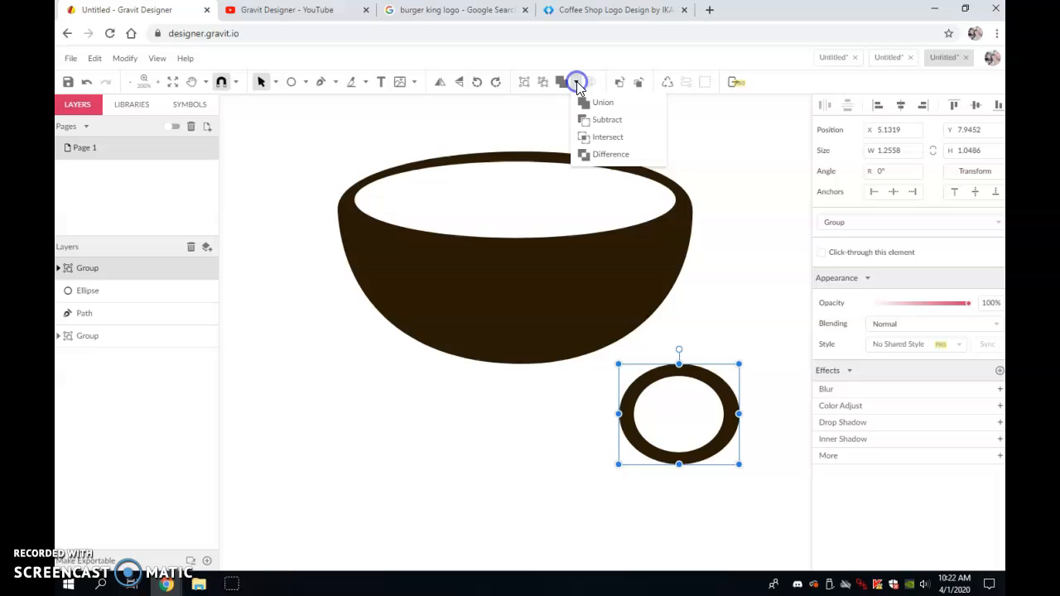
pyautogui.click(602, 124)
pyautogui.click(721, 379)
pyautogui.click(714, 319)
pyautogui.moveTo(713, 317); pyautogui.dragTo(702, 275)
pyautogui.click(688, 398)
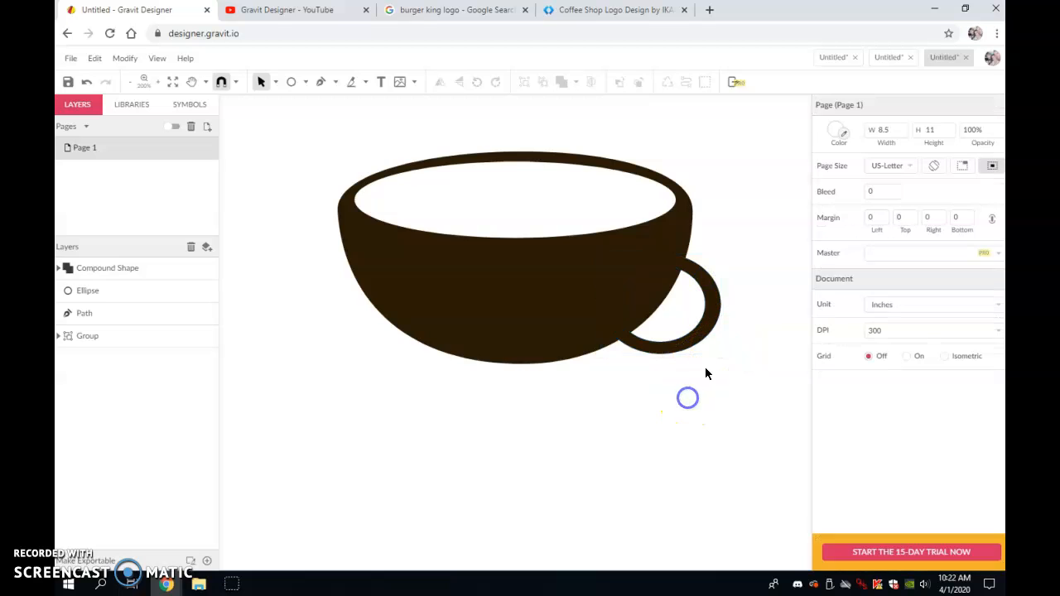
# - Scale the handle ring down to about 1.01 by 0.92 in and position it at the cup's upper right
pyautogui.moveTo(716, 323); pyautogui.dragTo(722, 274)
pyautogui.click(760, 318)
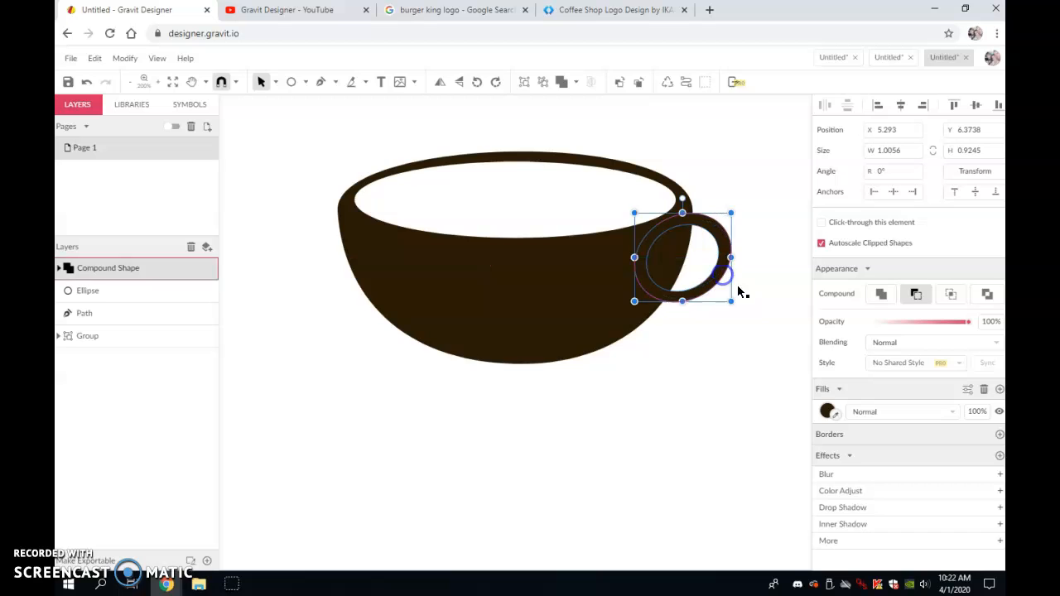
pyautogui.click(745, 301)
pyautogui.click(718, 285)
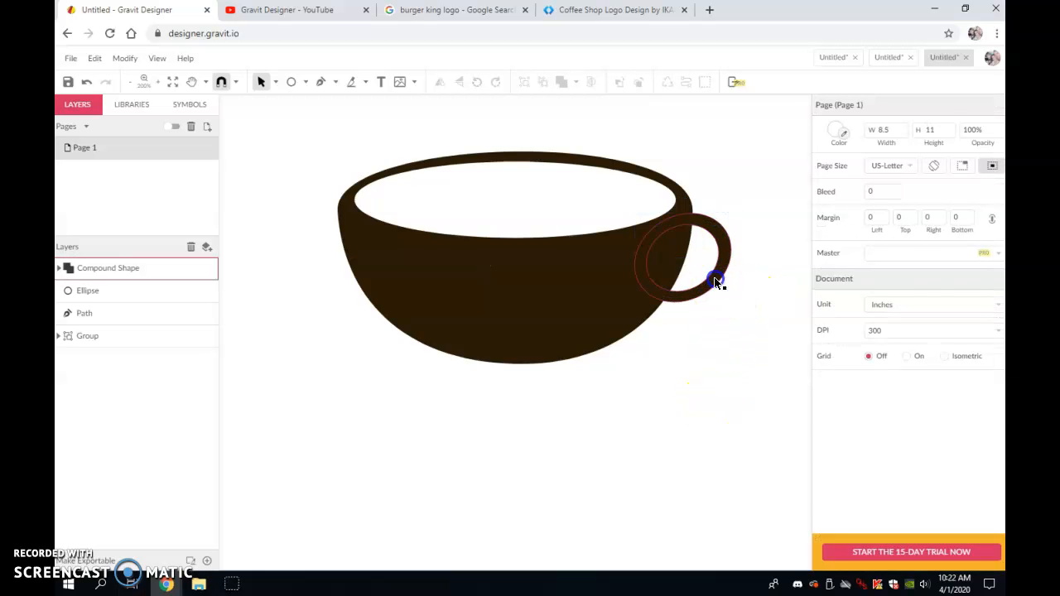
pyautogui.moveTo(732, 304); pyautogui.dragTo(725, 290)
pyautogui.click(698, 295)
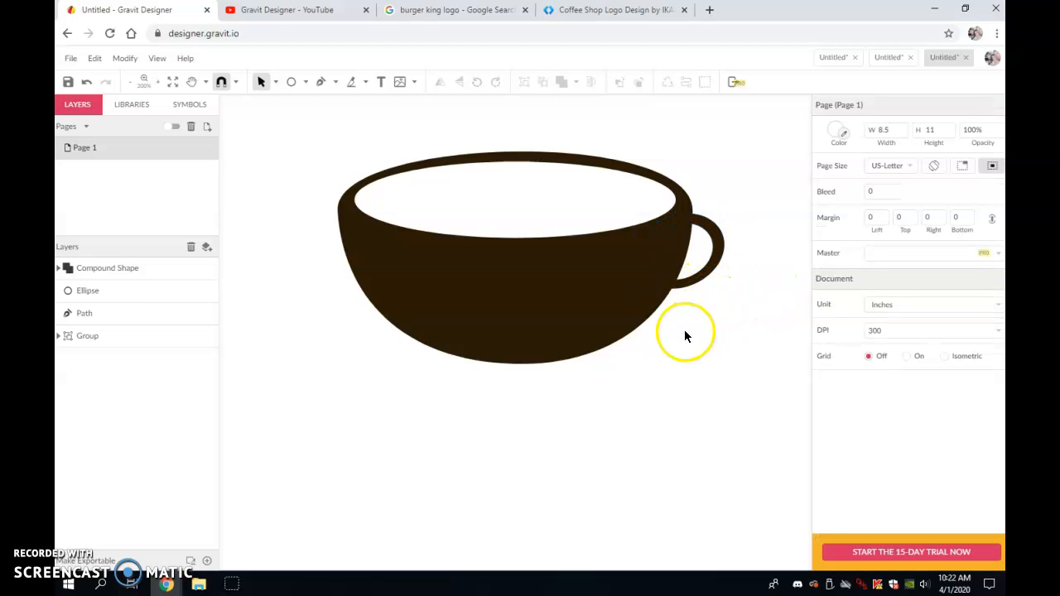
# - Draw a closed S-shaped steam wisp above the cup with the Pen tool, about 0.82 by 1.99 in
pyautogui.scroll(2, 652, 385)
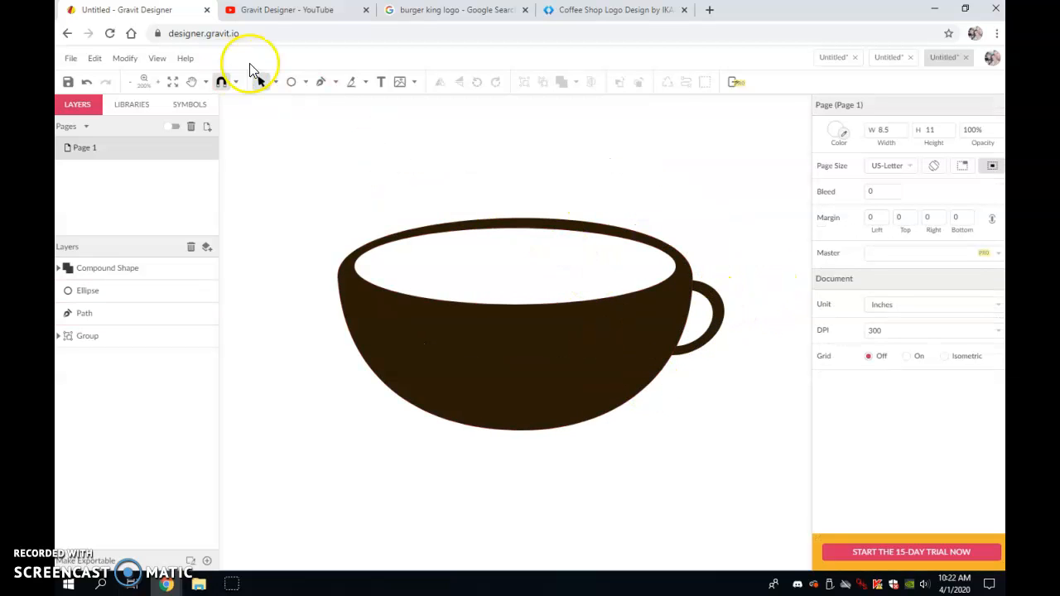
pyautogui.click(324, 82)
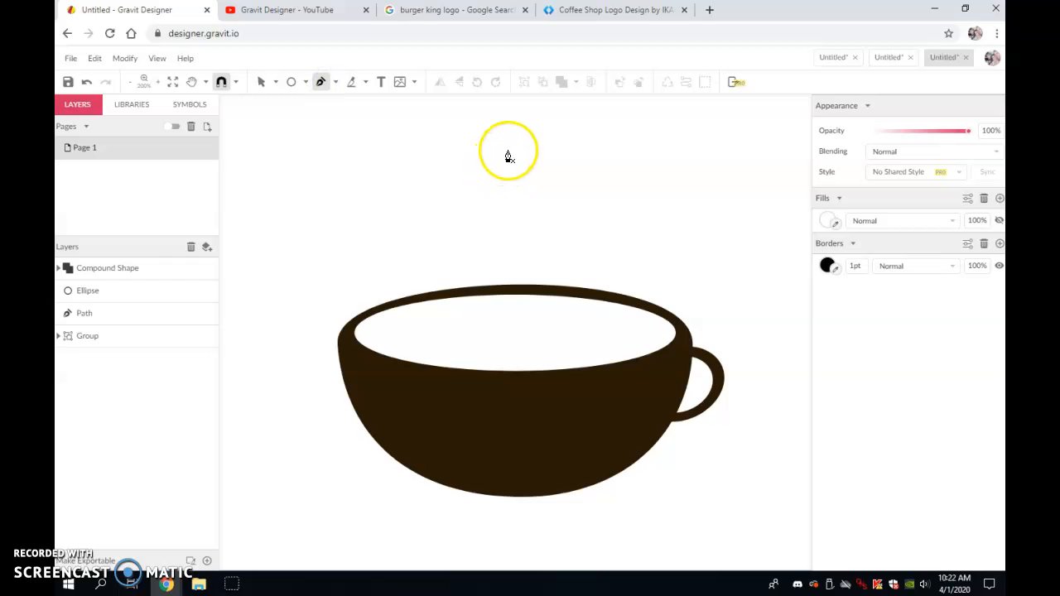
pyautogui.click(506, 126)
pyautogui.click(457, 193)
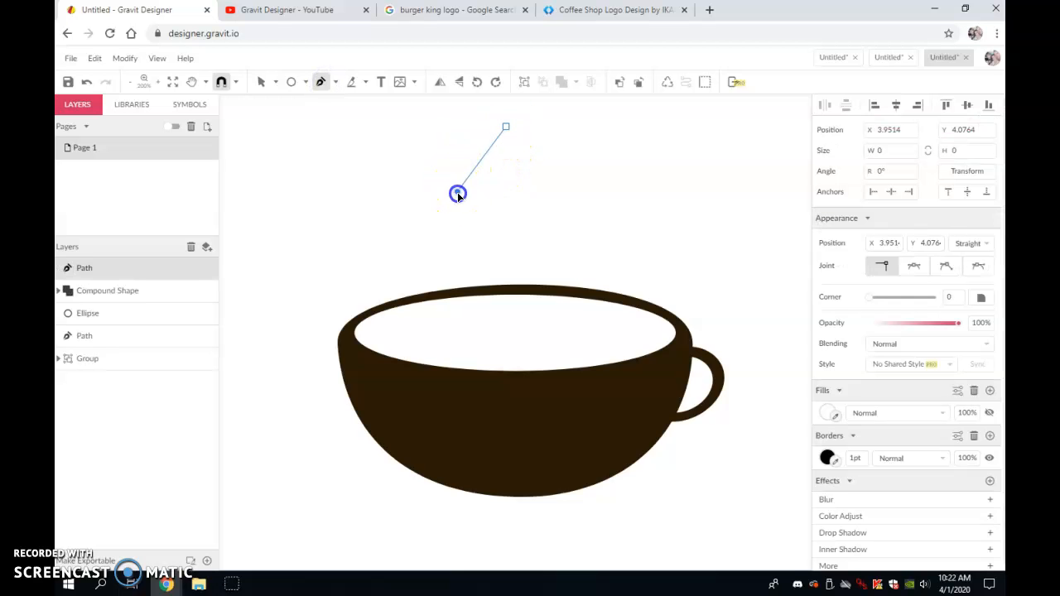
pyautogui.click(464, 218)
pyautogui.moveTo(515, 264); pyautogui.dragTo(521, 293)
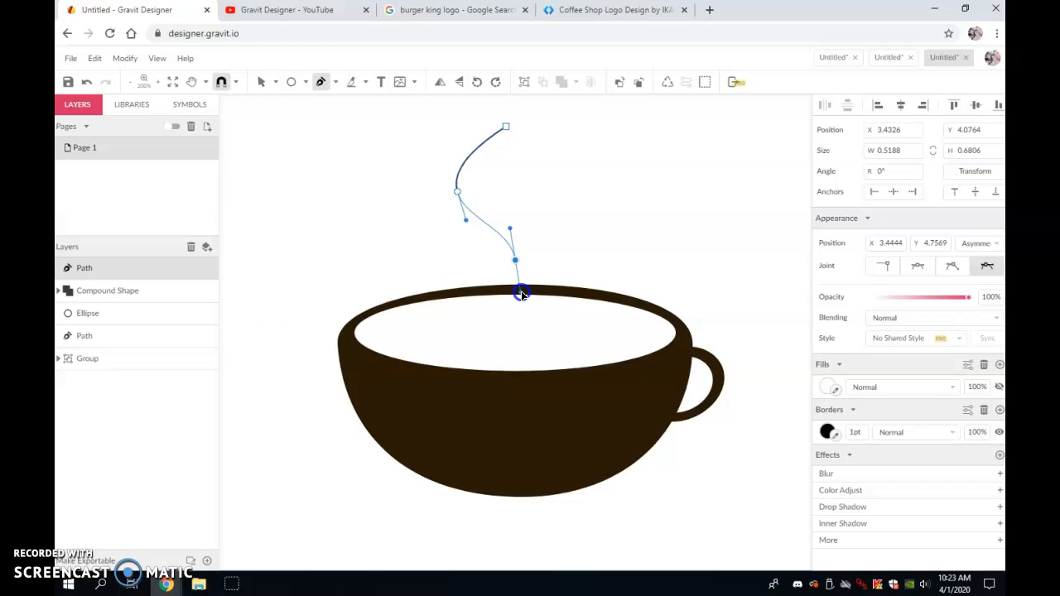
pyautogui.click(483, 318)
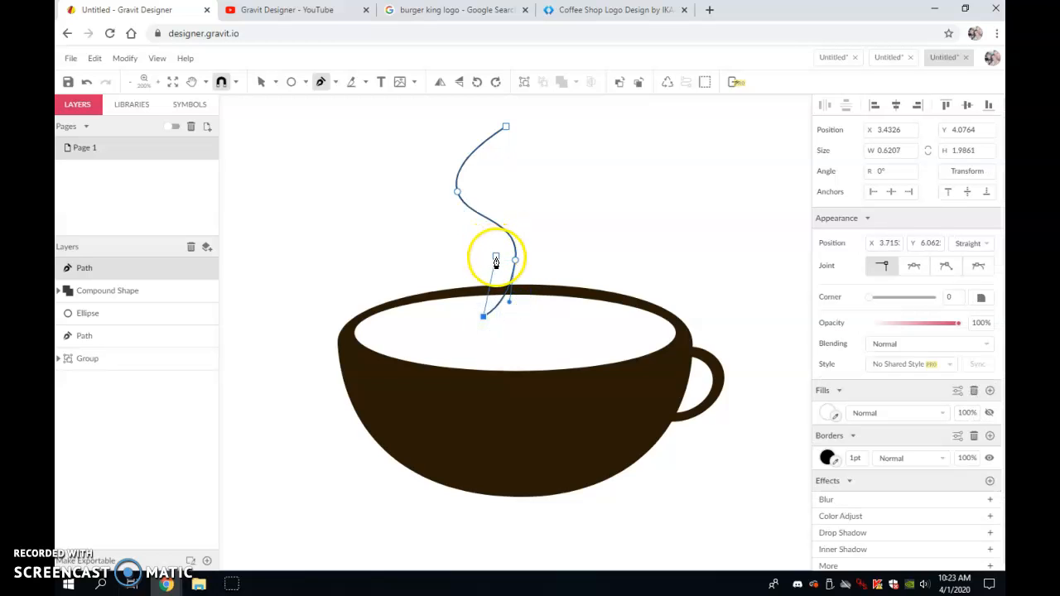
pyautogui.moveTo(485, 239); pyautogui.dragTo(440, 190)
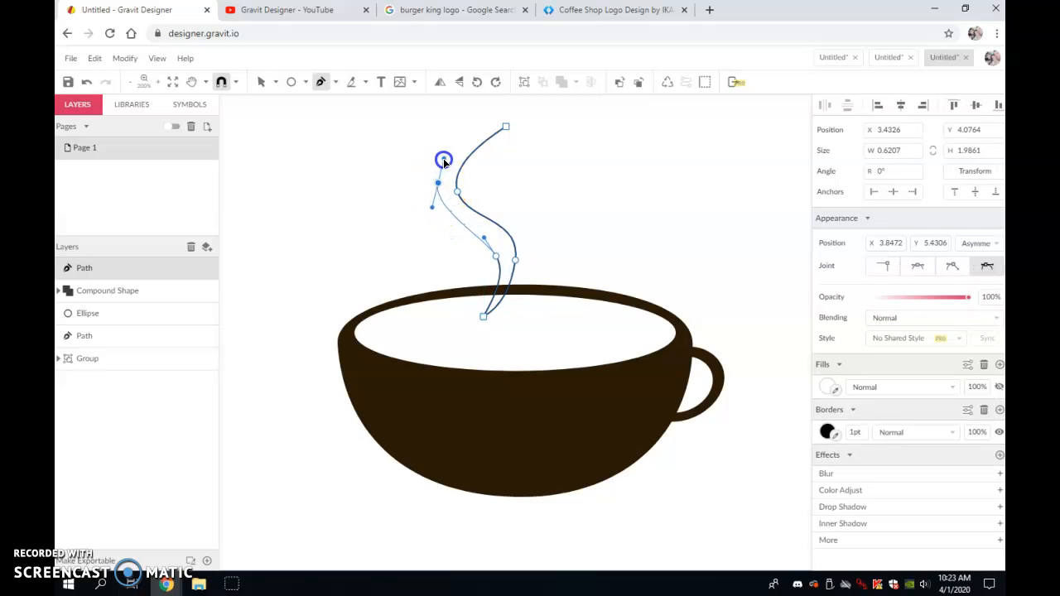
pyautogui.click(504, 129)
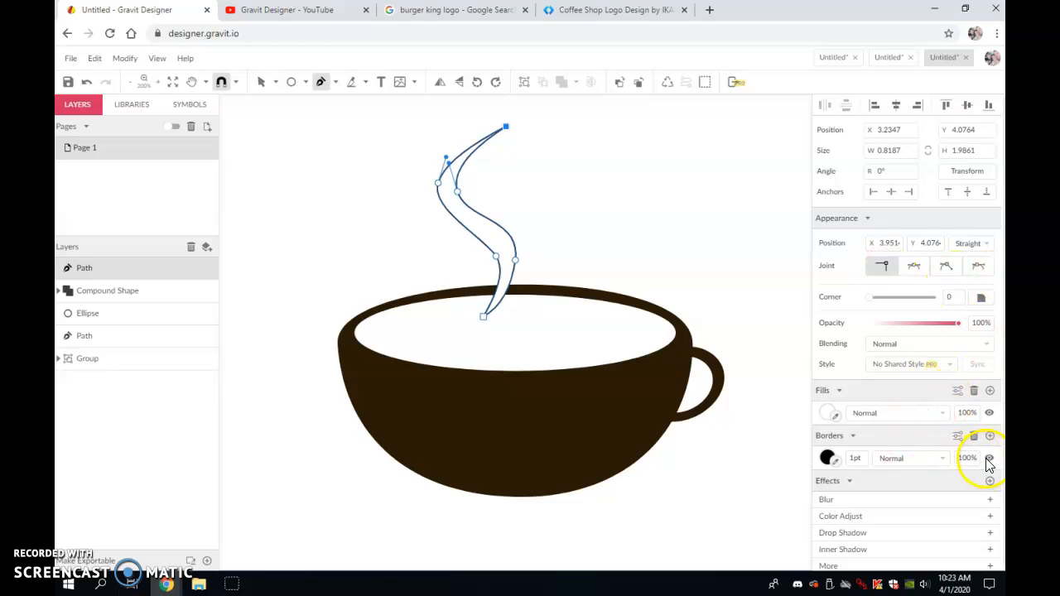
# - Fill the steam wisp with gray #B9B9B9 and hide its border
pyautogui.click(826, 413)
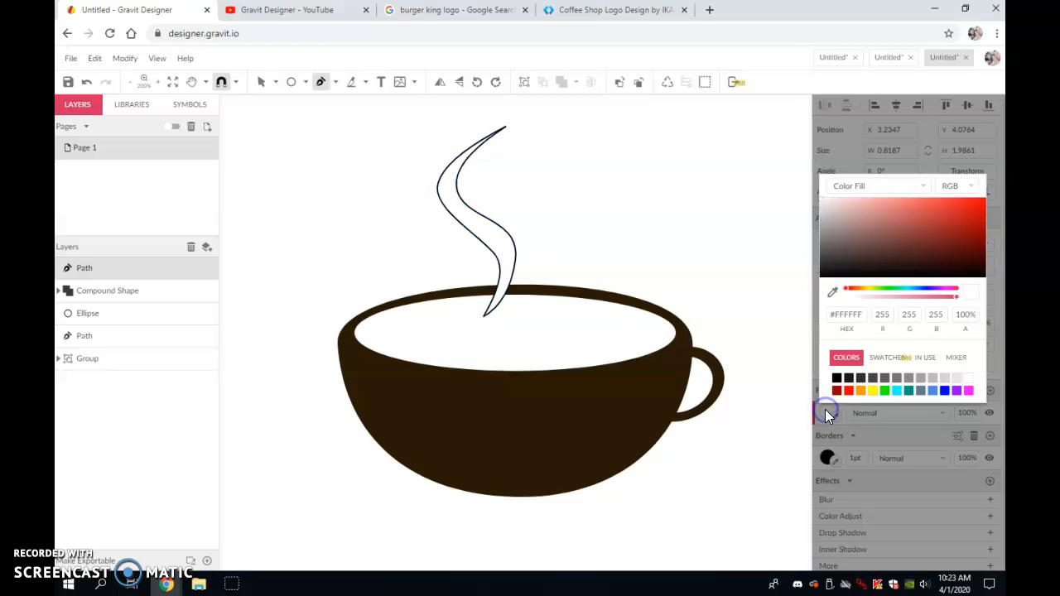
pyautogui.click(933, 380)
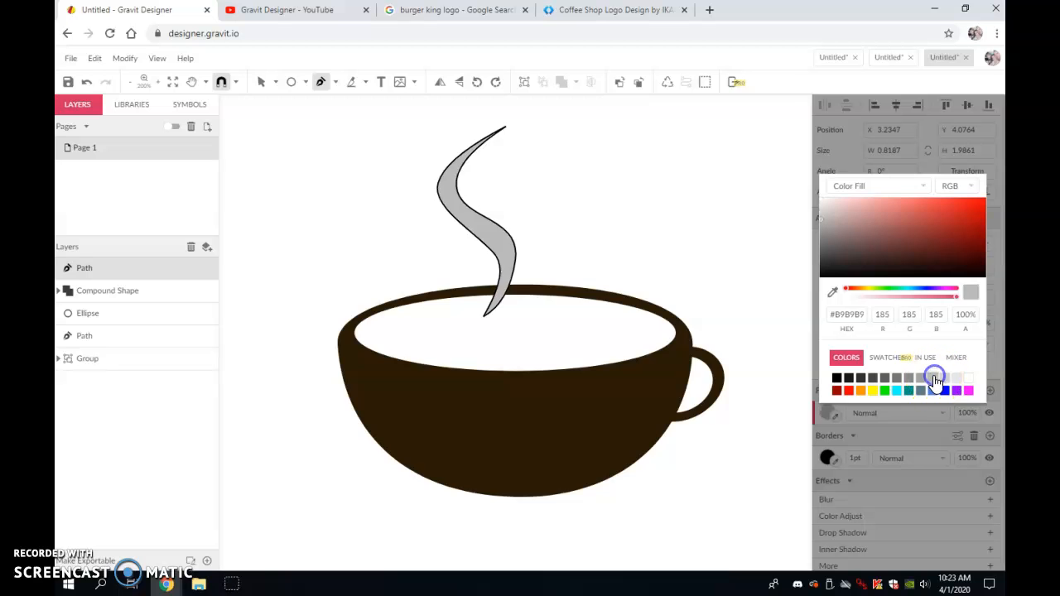
pyautogui.click(924, 444)
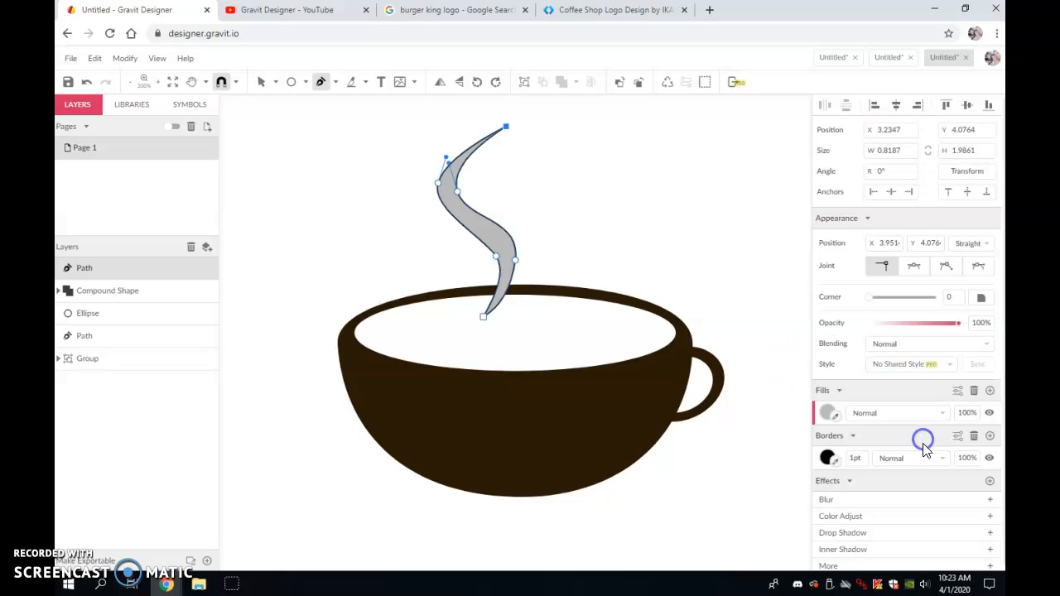
pyautogui.click(988, 458)
pyautogui.click(715, 280)
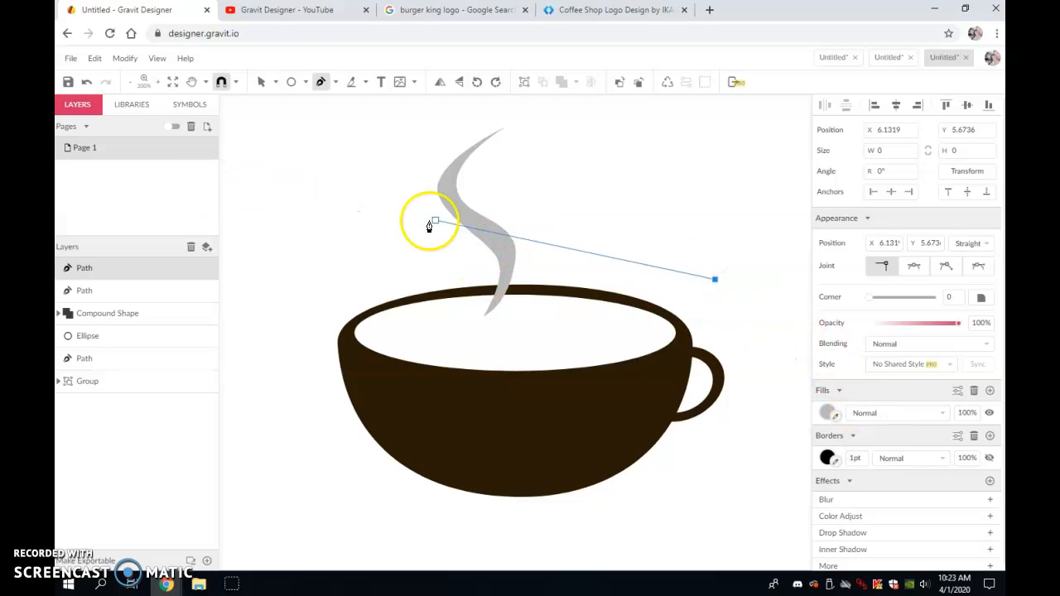
pyautogui.click(745, 294)
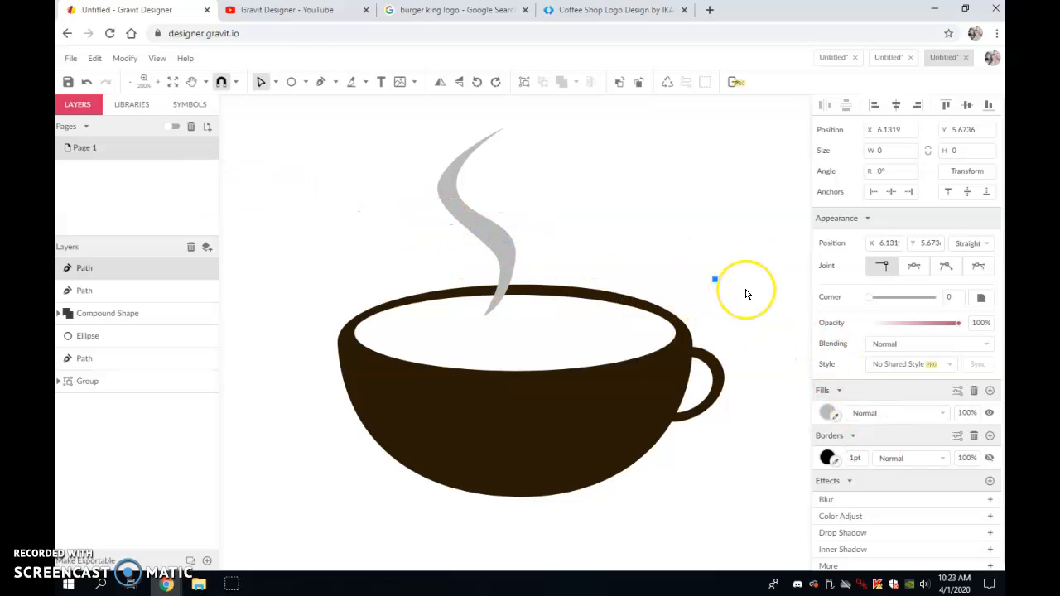
# - Duplicate the steam wisp, move the copy to the right and scale it smaller
pyautogui.click(261, 82)
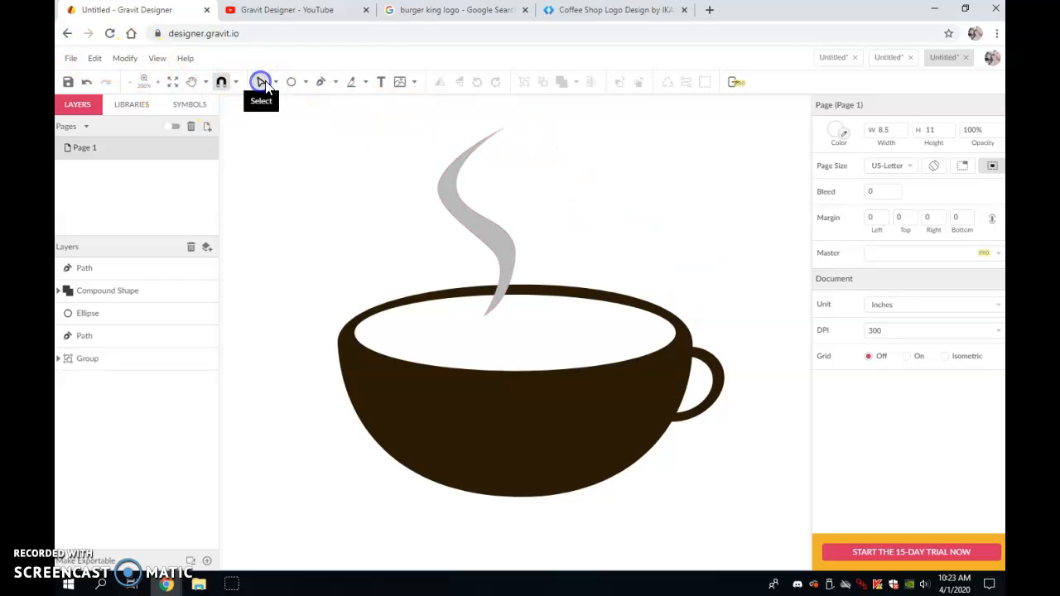
pyautogui.click(277, 101)
pyautogui.click(478, 230)
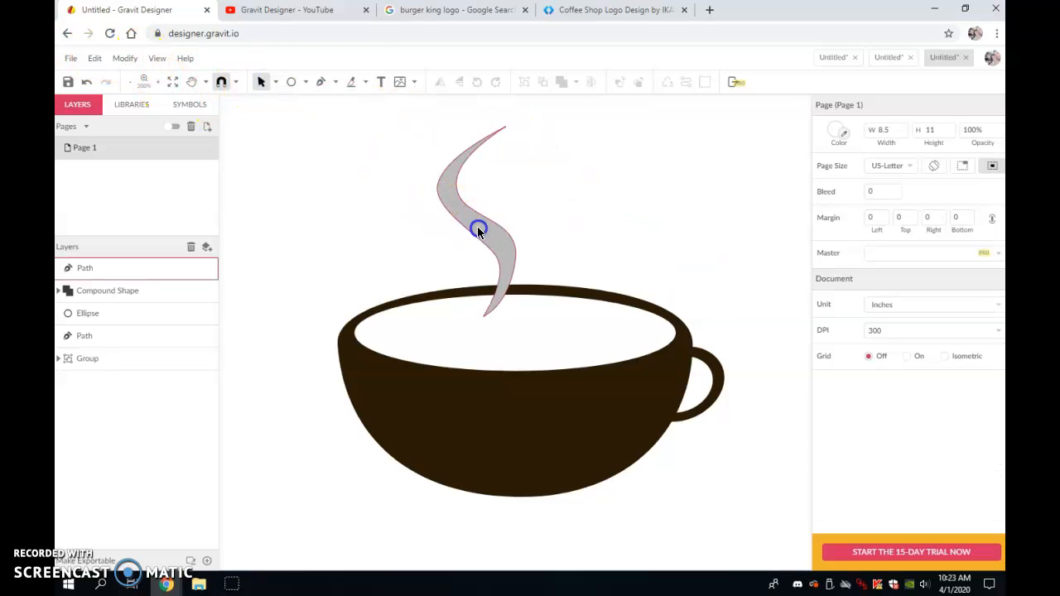
pyautogui.hotkey('ctrl', 'd')
pyautogui.moveTo(495, 233); pyautogui.dragTo(573, 248)
pyautogui.moveTo(513, 139); pyautogui.dragTo(553, 189)
pyautogui.moveTo(579, 268); pyautogui.dragTo(561, 224)
pyautogui.click(627, 252)
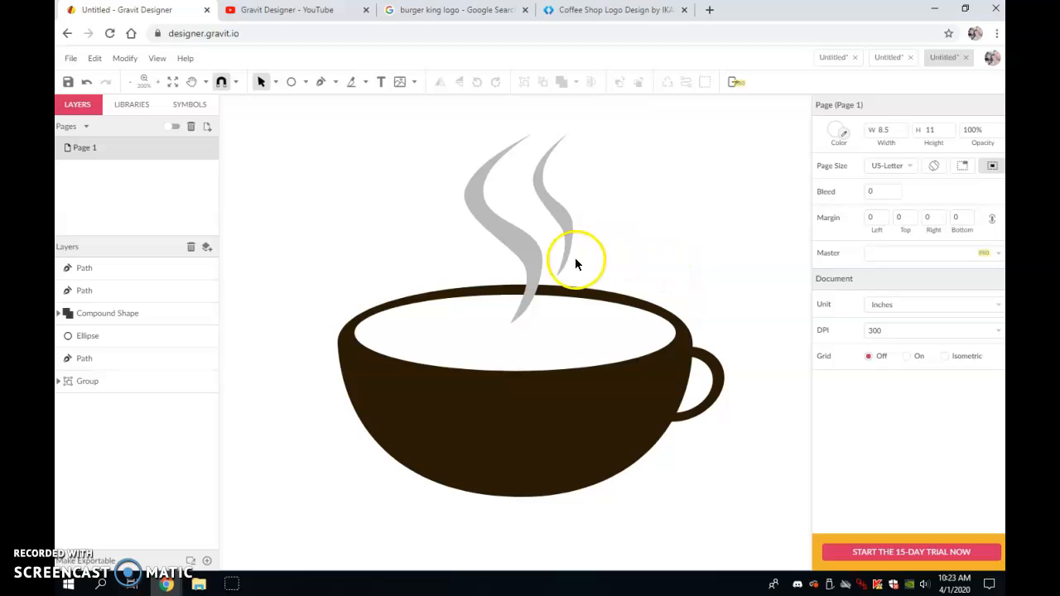
# - Add a third, smaller steam wisp to the left, about 0.51 by 1.44 in
pyautogui.moveTo(518, 239); pyautogui.dragTo(466, 257)
pyautogui.moveTo(485, 324); pyautogui.dragTo(454, 271)
pyautogui.moveTo(448, 233); pyautogui.dragTo(463, 253)
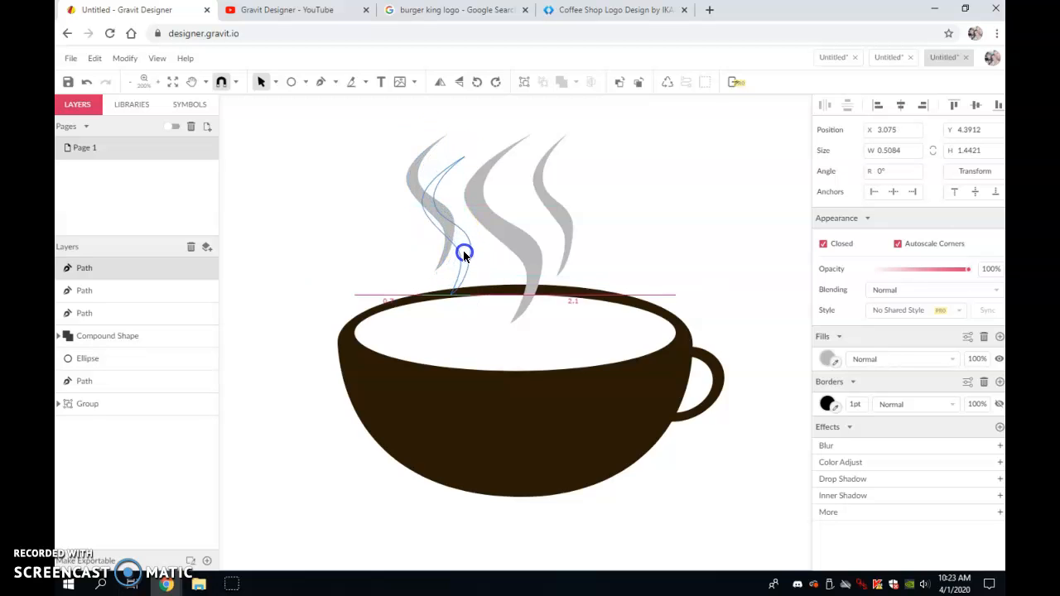
pyautogui.click(636, 245)
# - Nudge the right wisp and stretch the middle wisp taller to about 2.15 in
pyautogui.moveTo(560, 217); pyautogui.dragTo(567, 221)
pyautogui.click(500, 210)
pyautogui.click(504, 149)
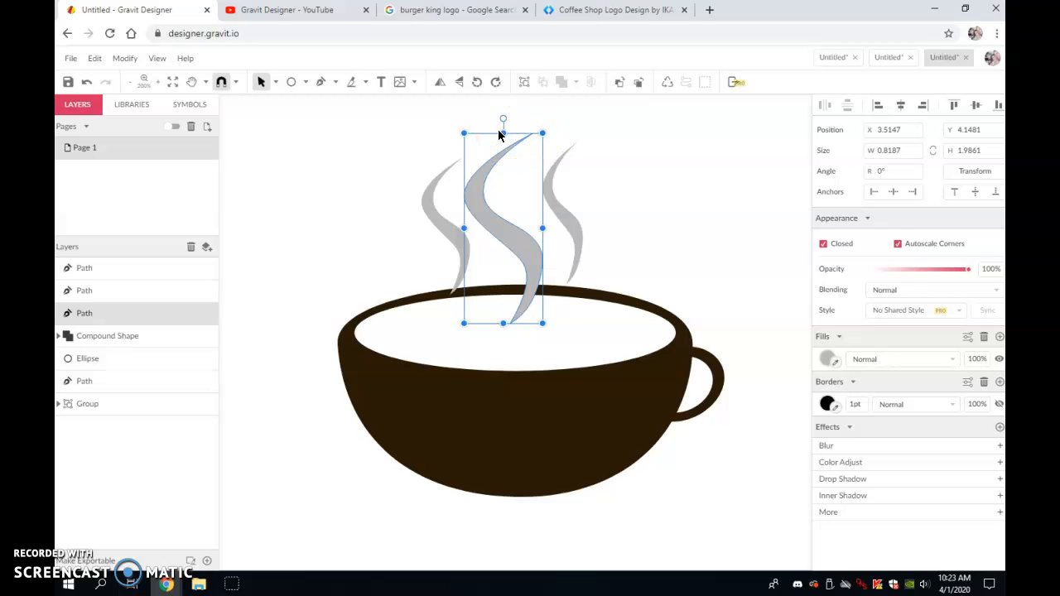
pyautogui.moveTo(507, 131); pyautogui.dragTo(504, 119)
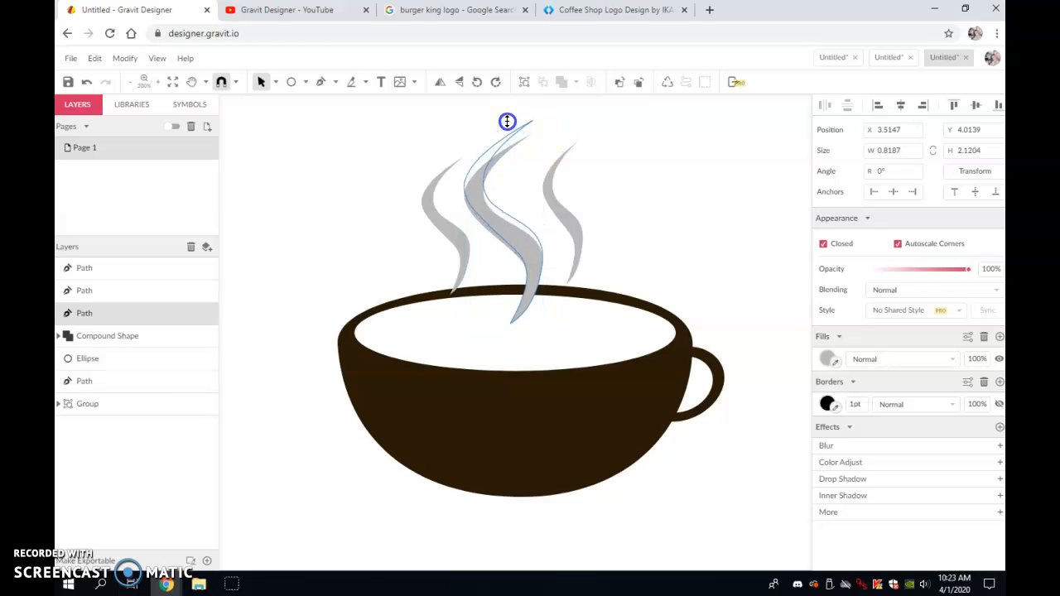
pyautogui.click(587, 156)
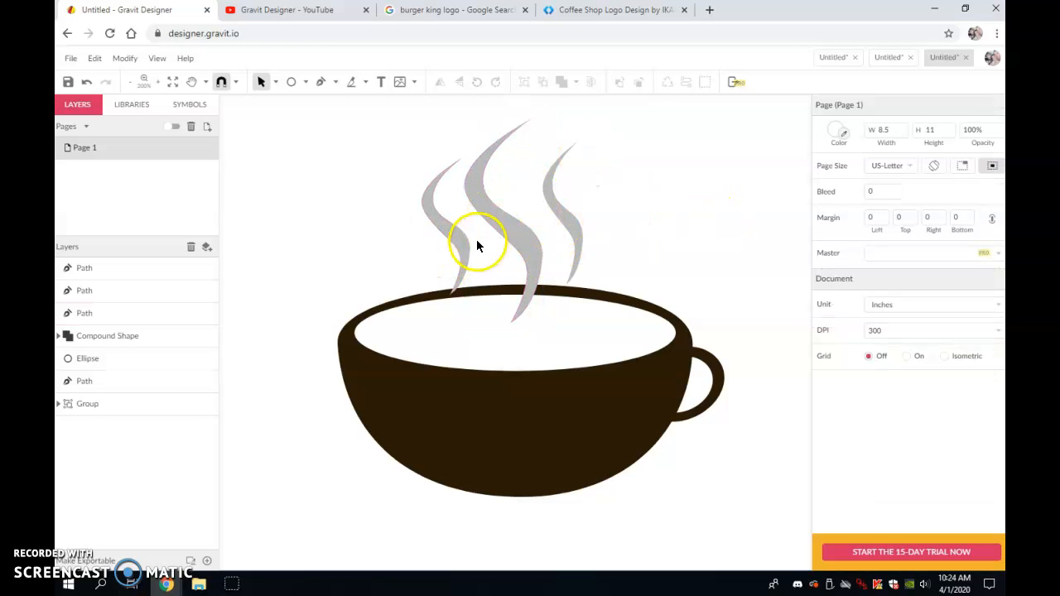
# - Lower the middle steam wisp's opacity to 61%
pyautogui.click(454, 231)
pyautogui.click(528, 260)
pyautogui.moveTo(527, 257); pyautogui.dragTo(527, 255)
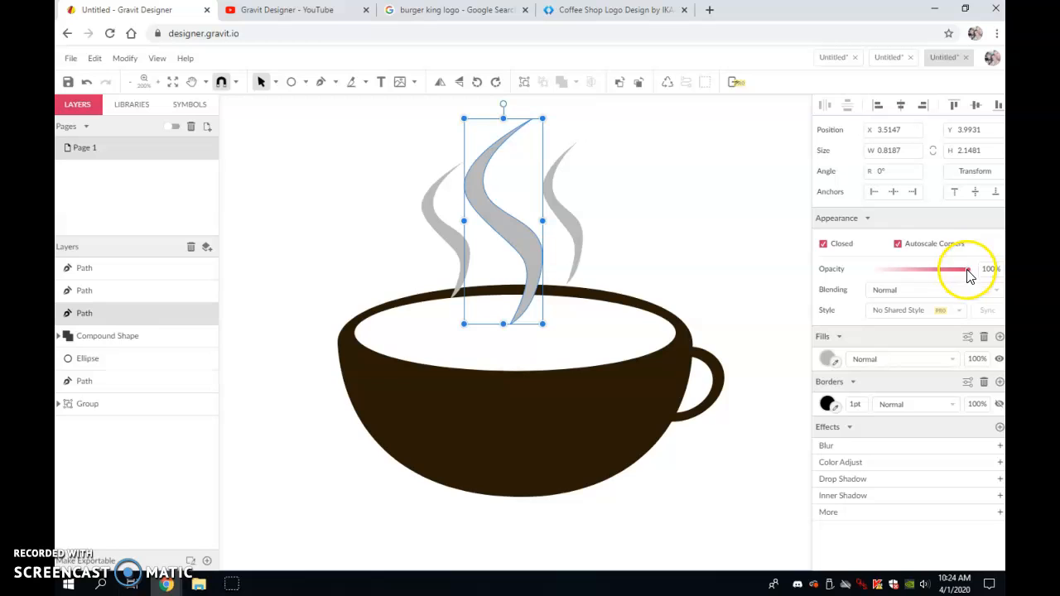
pyautogui.moveTo(969, 270); pyautogui.dragTo(929, 272)
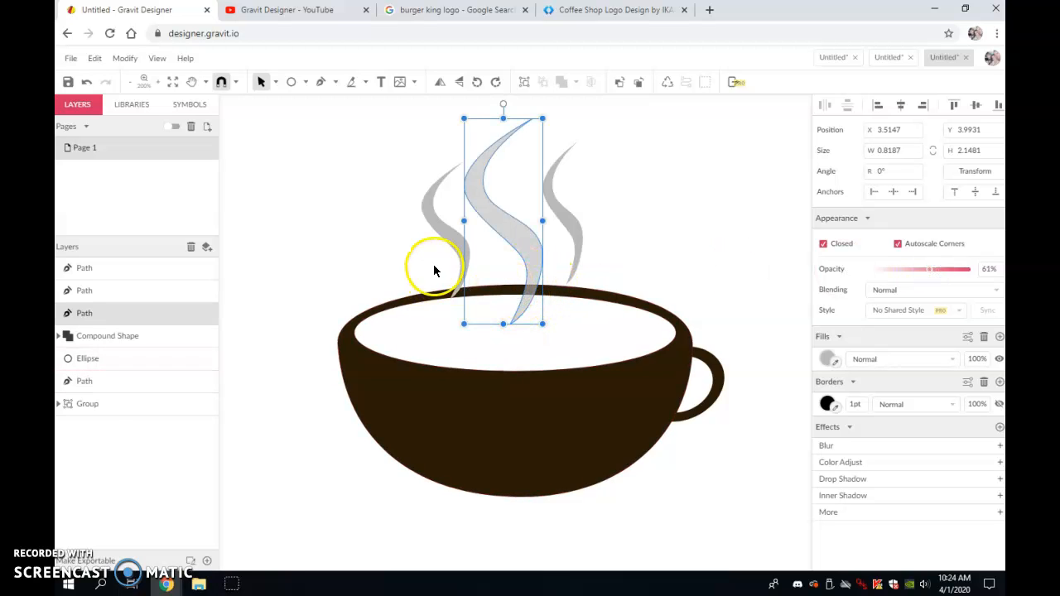
# - Nudge the left and right steam wisps slightly into place
pyautogui.moveTo(444, 233); pyautogui.dragTo(445, 221)
pyautogui.moveTo(564, 222); pyautogui.dragTo(563, 220)
pyautogui.click(659, 221)
pyautogui.scroll(-2, 659, 221)
pyautogui.scroll(3, 659, 222)
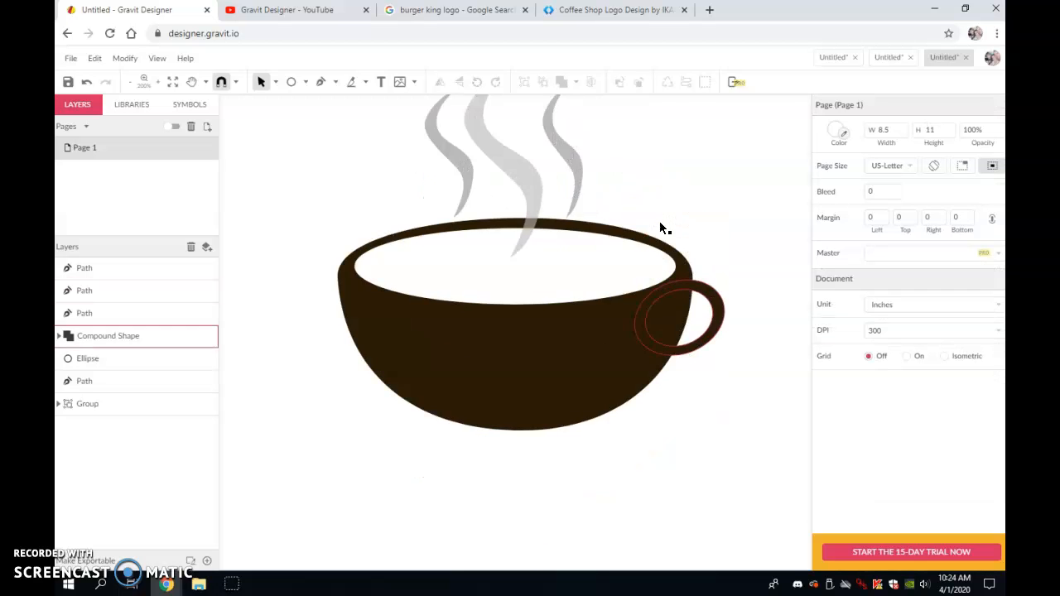
pyautogui.hotkey('ctrl', '-')
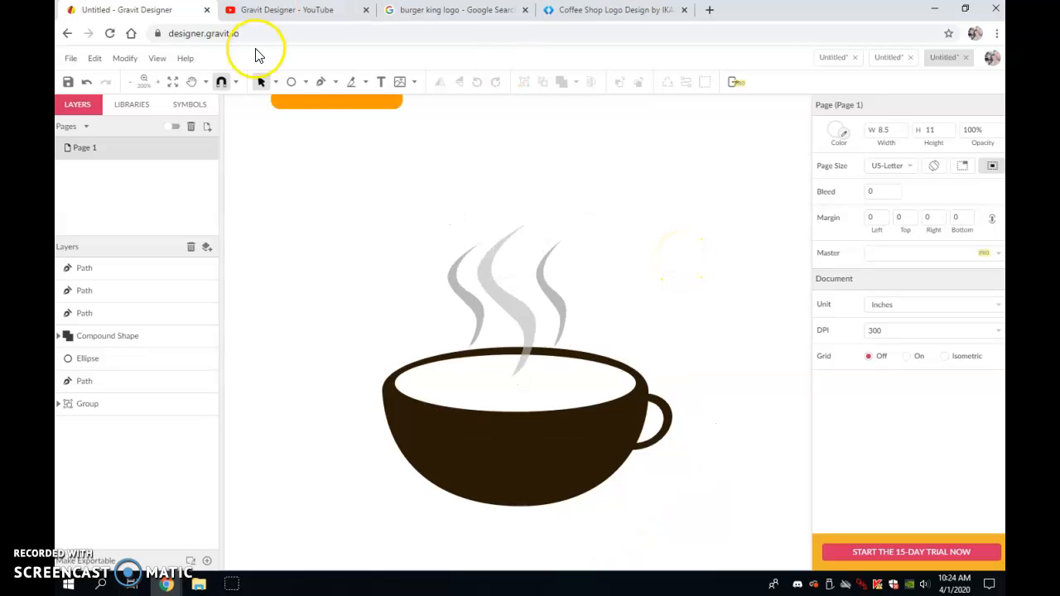
pyautogui.hotkey('ctrl', '-')
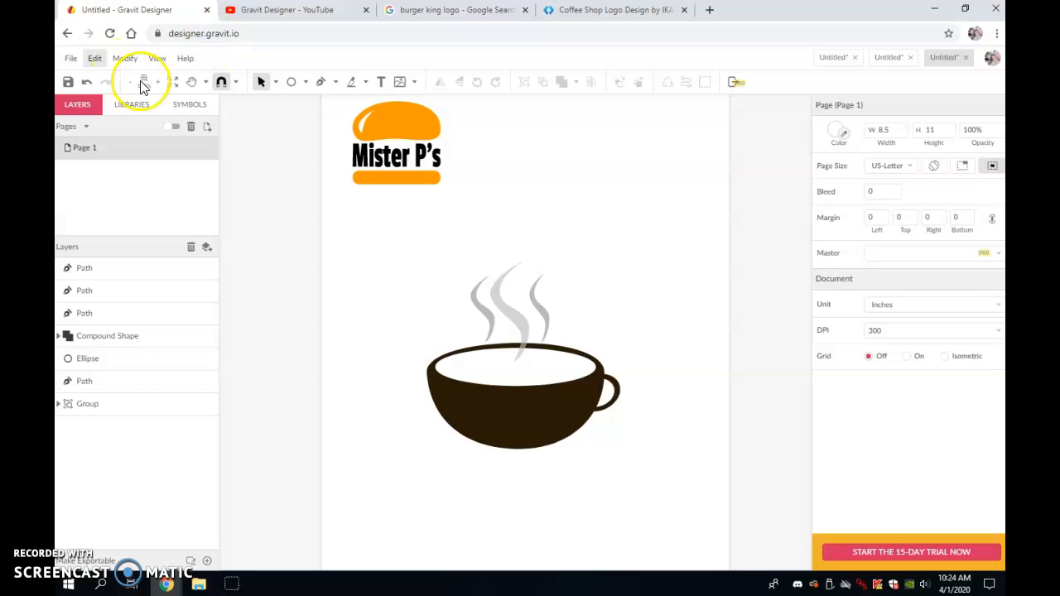
# - Draw a circle about 4.57 in across over the cup and fill it dark grey #5D5D5D
pyautogui.click(291, 81)
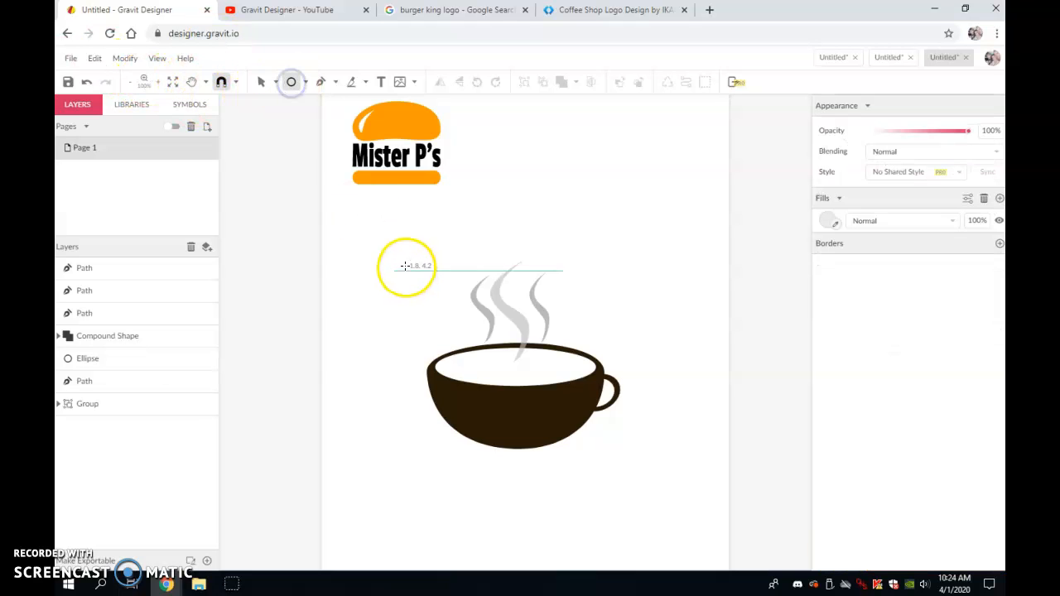
pyautogui.moveTo(396, 279); pyautogui.dragTo(616, 448)
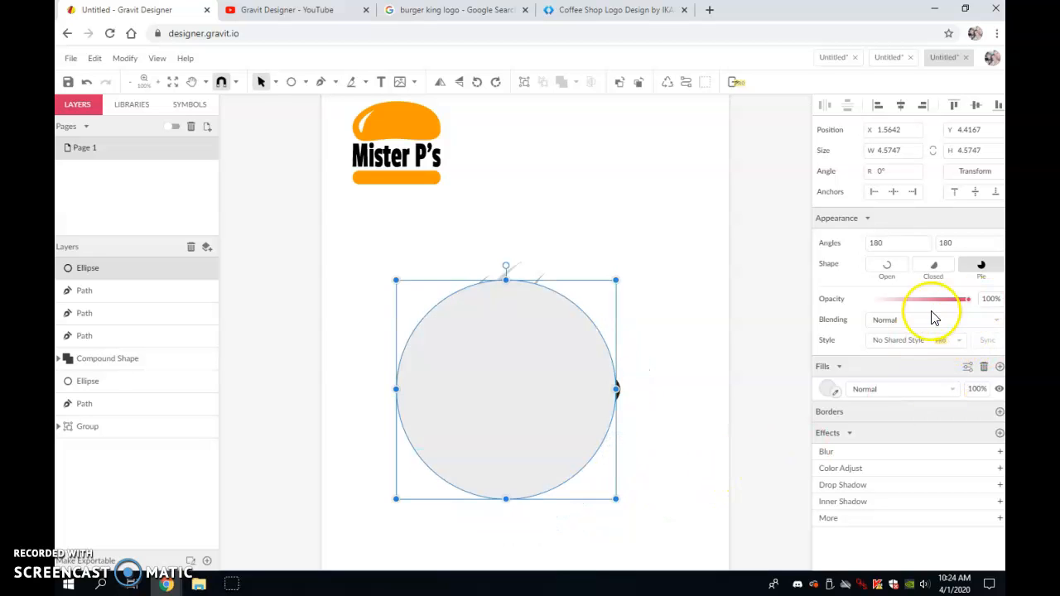
pyautogui.click(828, 390)
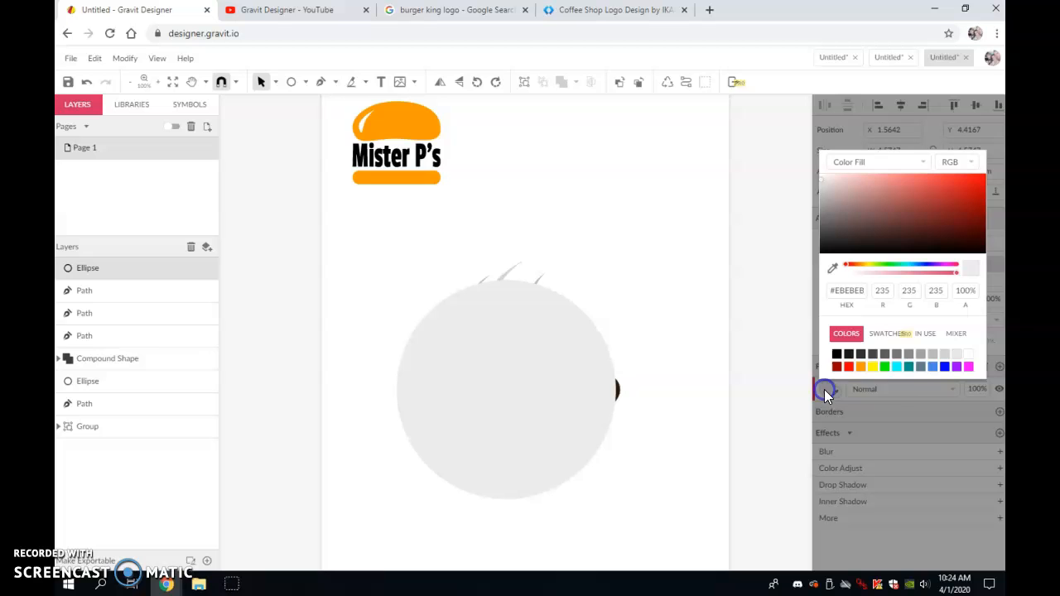
pyautogui.click(884, 354)
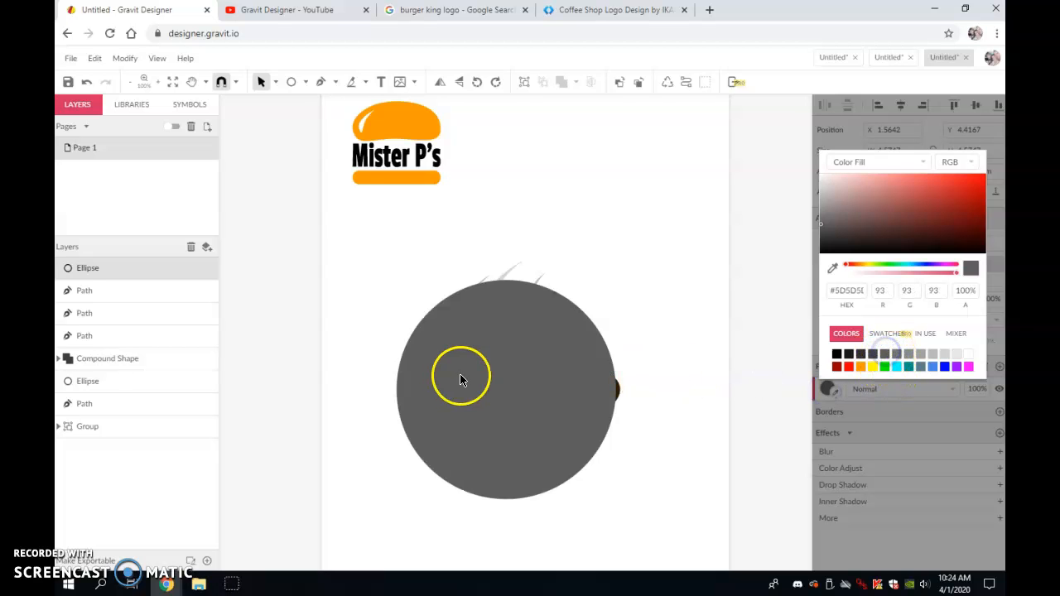
# - Send the grey circle backward until it sits behind the cup and steam
pyautogui.click(641, 86)
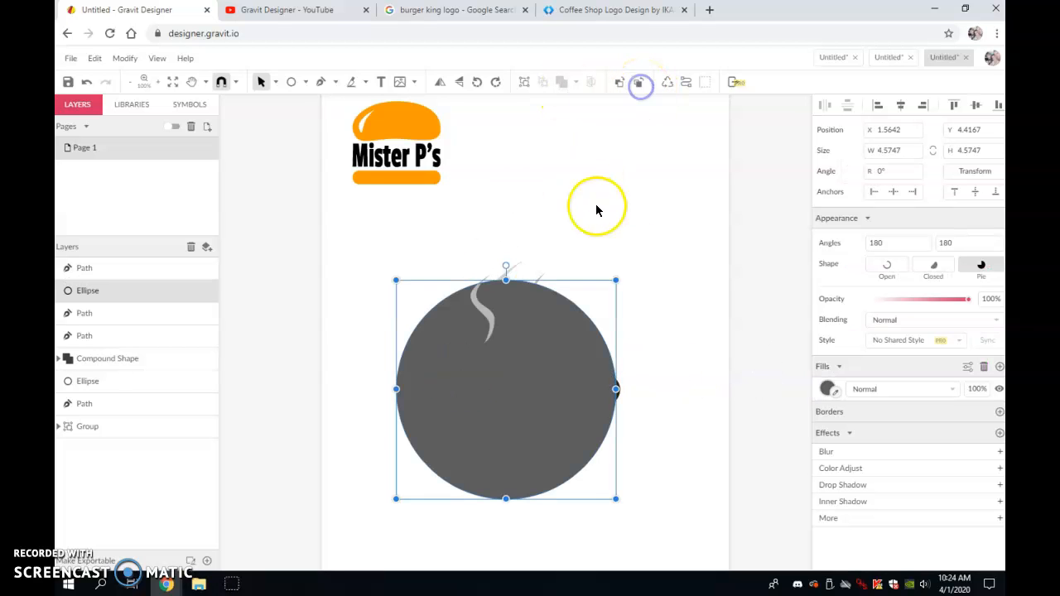
pyautogui.click(642, 83)
pyautogui.click(642, 83)
pyautogui.click(642, 83)
pyautogui.click(642, 83)
pyautogui.click(641, 83)
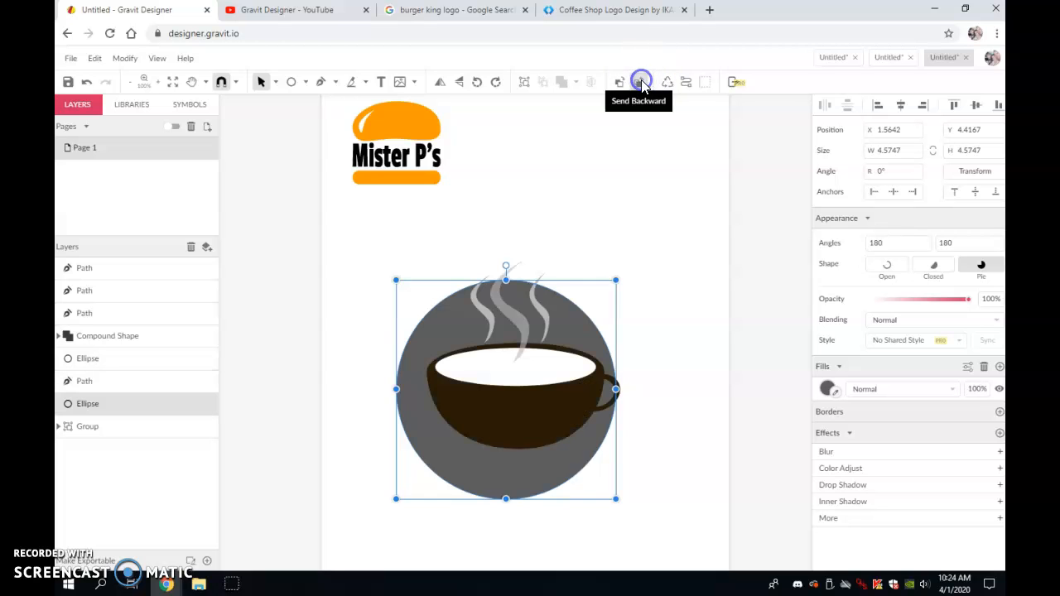
pyautogui.click(642, 83)
# - Move the grey circle so it is centred behind the cup
pyautogui.moveTo(492, 480); pyautogui.dragTo(504, 471)
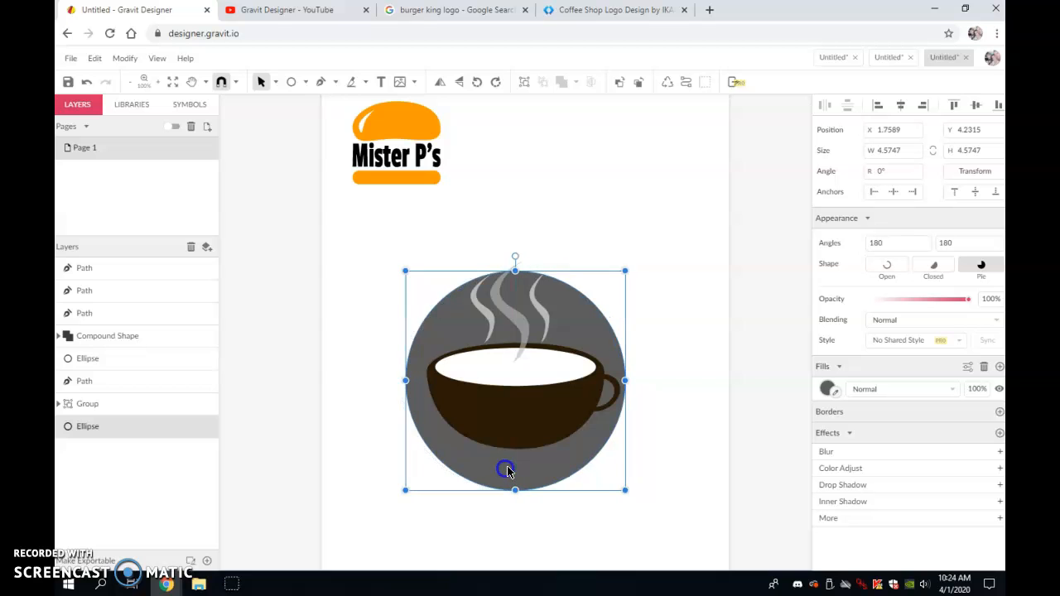
pyautogui.click(669, 391)
pyautogui.moveTo(559, 455); pyautogui.dragTo(556, 464)
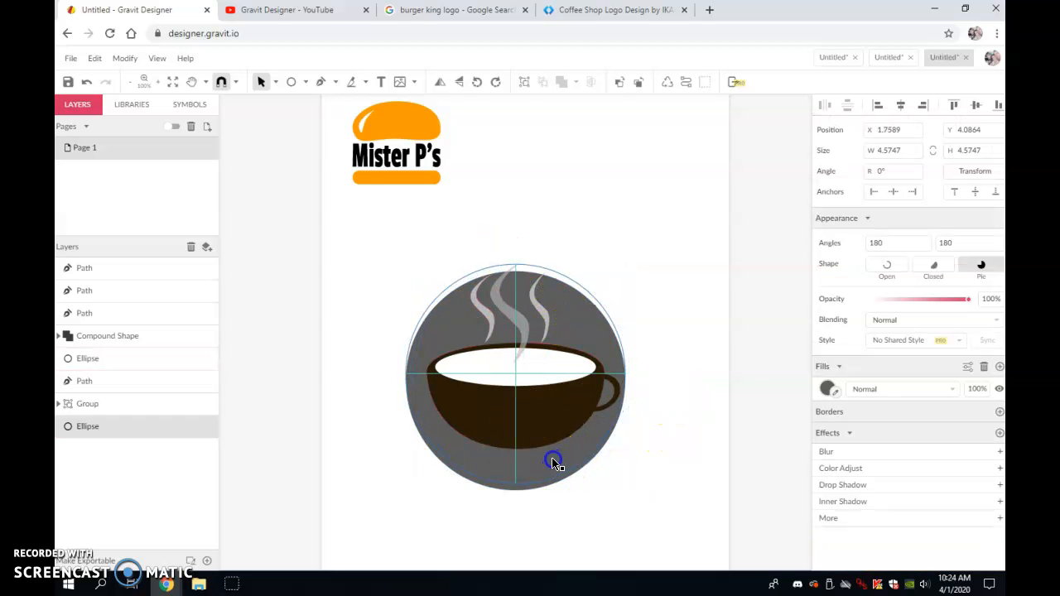
pyautogui.click(522, 450)
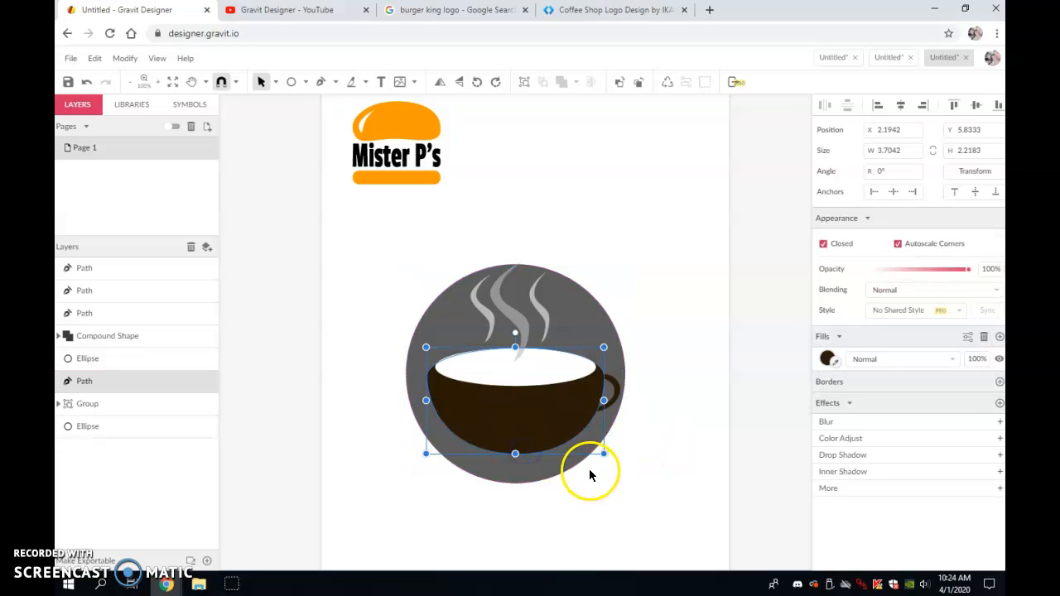
pyautogui.press('z')
pyautogui.hotkey('ctrl', 'z')
pyautogui.click(673, 403)
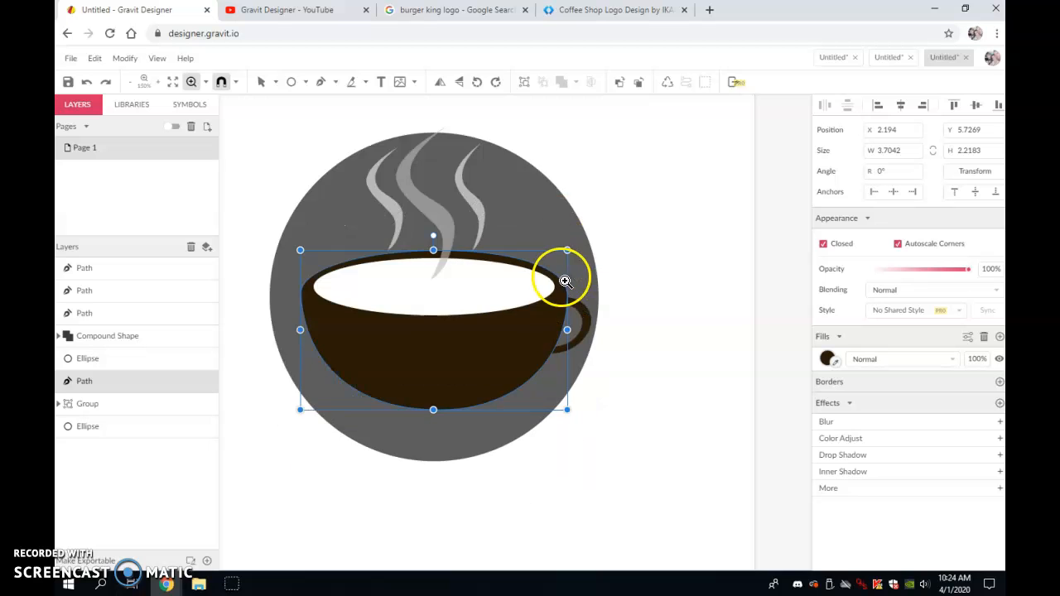
pyautogui.keyDown('alt'); pyautogui.click(606, 384); pyautogui.keyUp('alt')
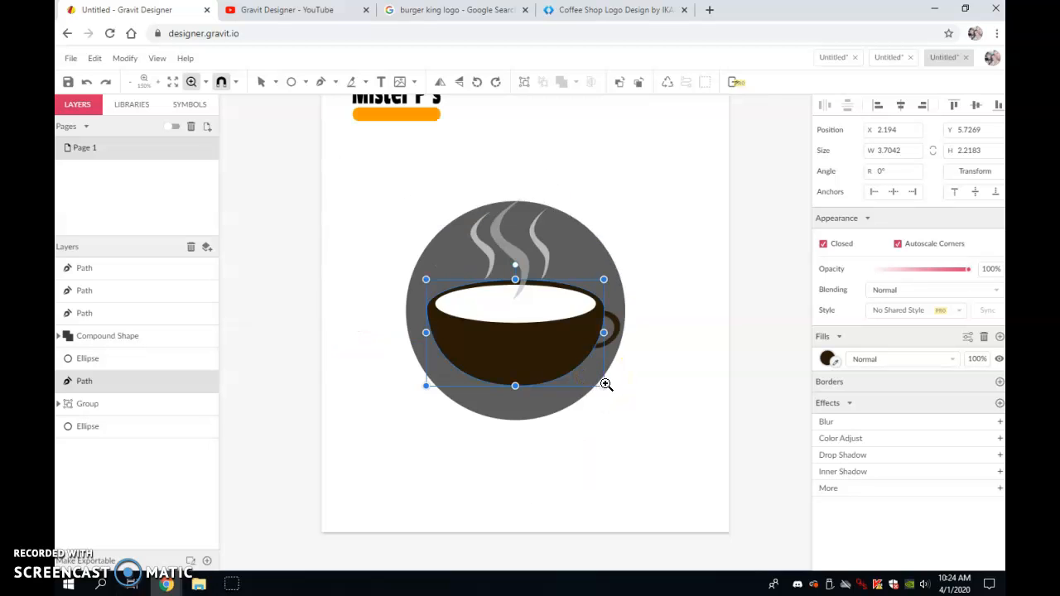
pyautogui.click(629, 206)
pyautogui.scroll(-2, 579, 215)
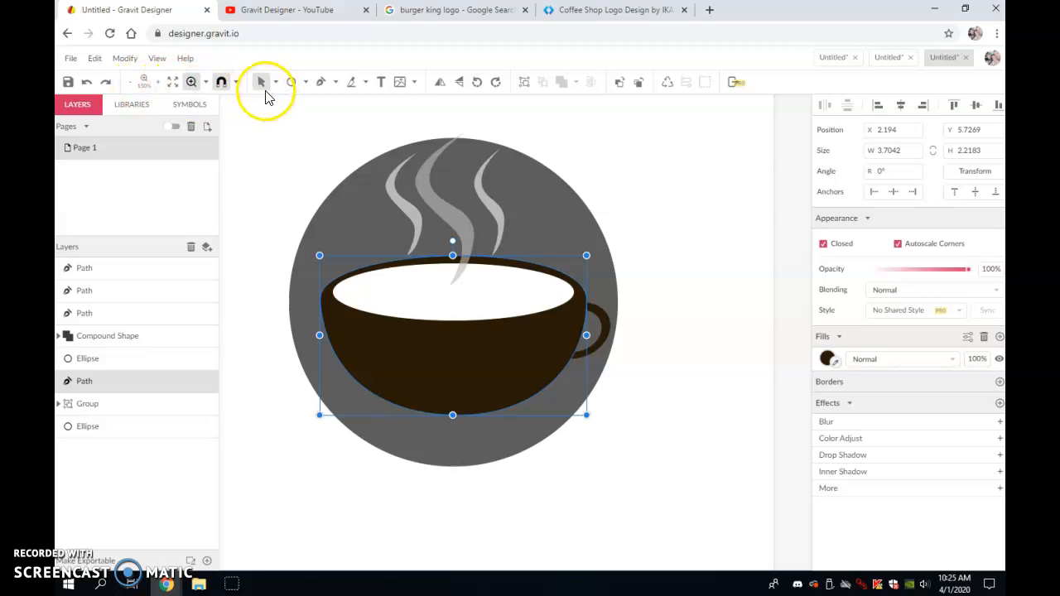
pyautogui.click(255, 159)
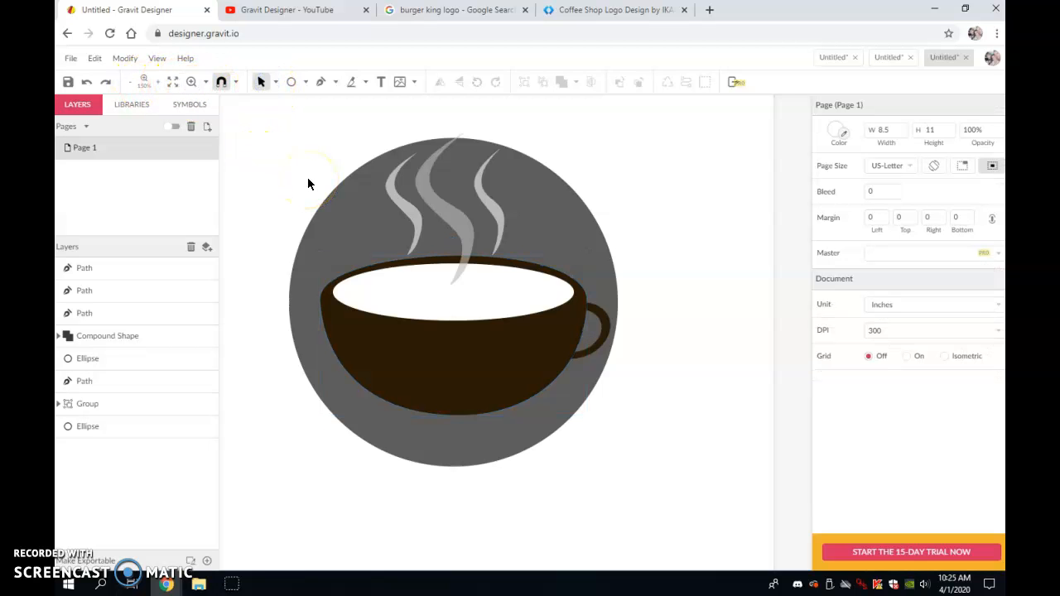
pyautogui.hotkey('ctrl', '-')
# - Duplicate the grey circle and enlarge the copy to about 5.45 by 5.08 in
pyautogui.click(421, 269)
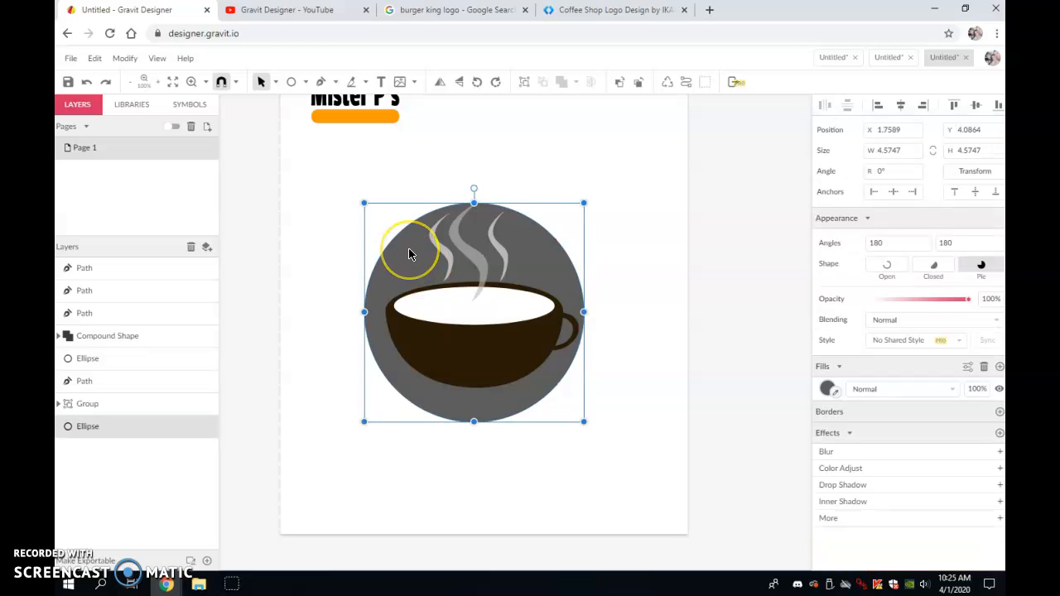
pyautogui.moveTo(395, 271); pyautogui.dragTo(378, 260)
pyautogui.moveTo(568, 410); pyautogui.dragTo(609, 435)
pyautogui.moveTo(573, 271); pyautogui.dragTo(570, 244)
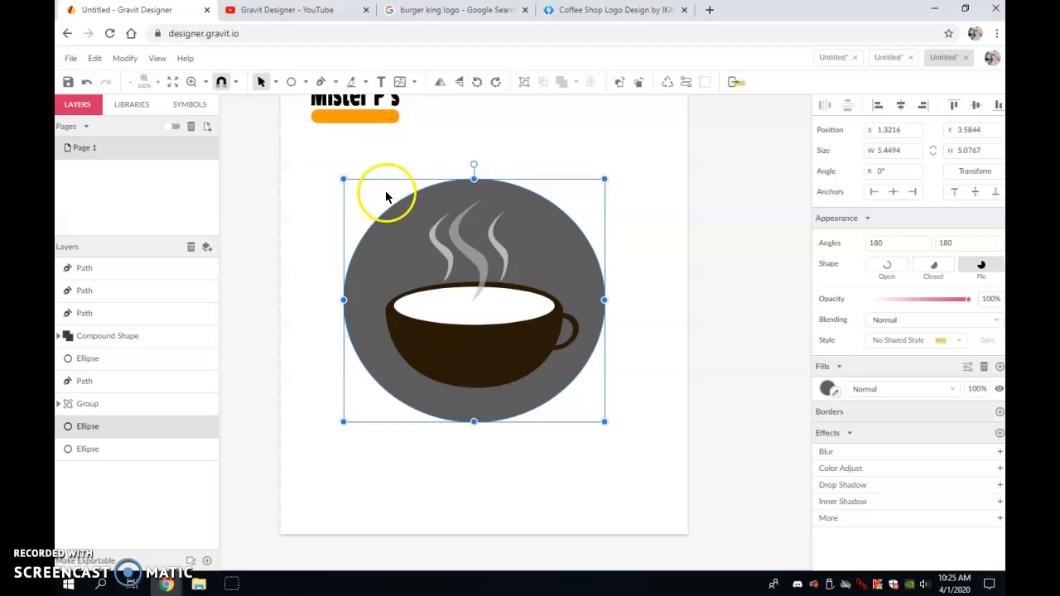
# - Add the text "Mister P's" along the top edge of the larger circle's path
pyautogui.click(381, 81)
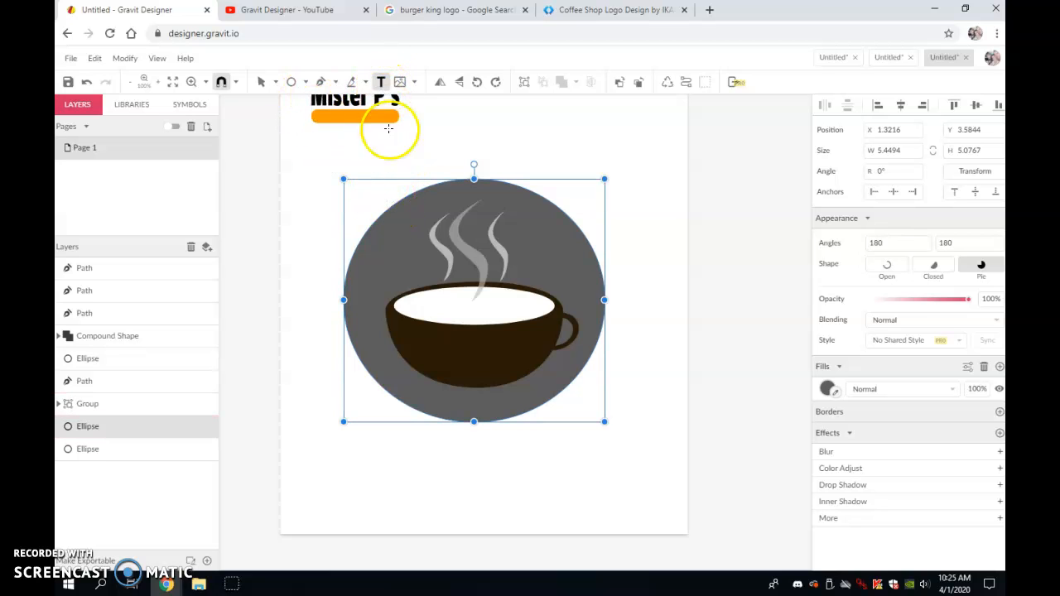
pyautogui.click(389, 207)
pyautogui.write('M')
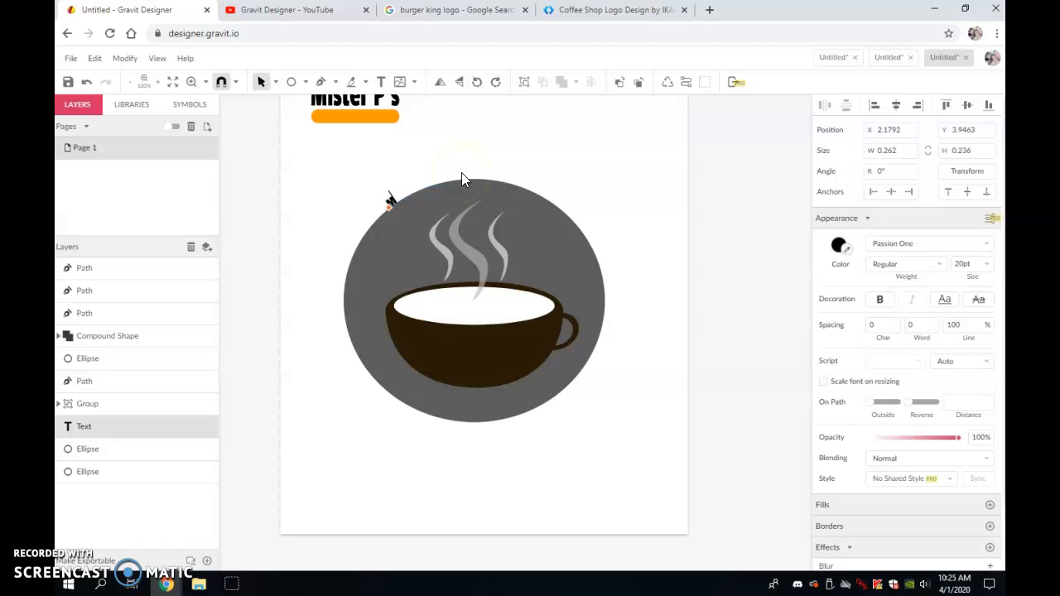
pyautogui.write("ister P's")
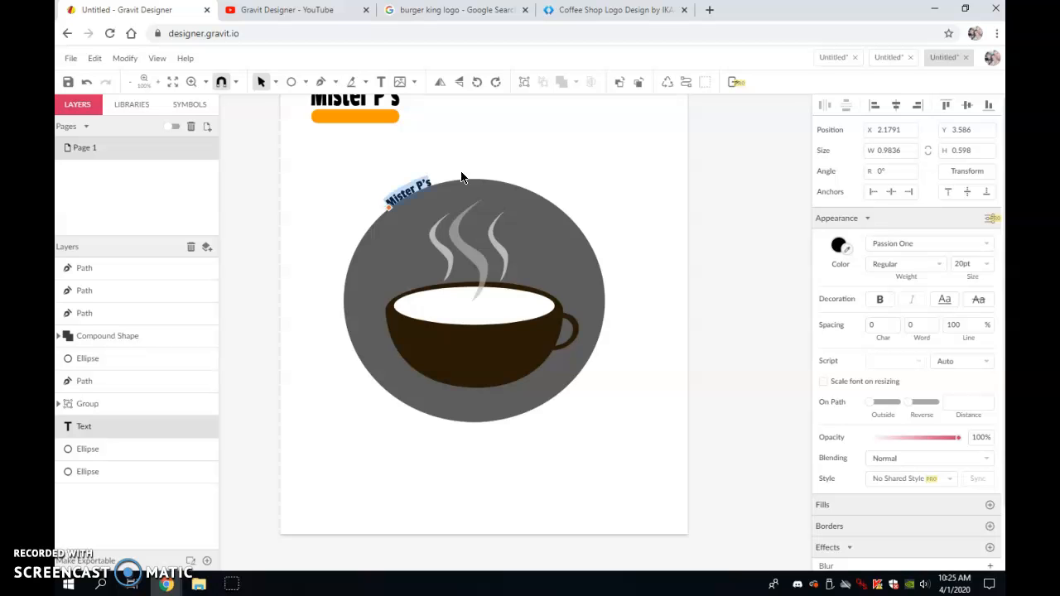
# - Set the curved text's font to Pacifico at 72 pt
pyautogui.click(989, 245)
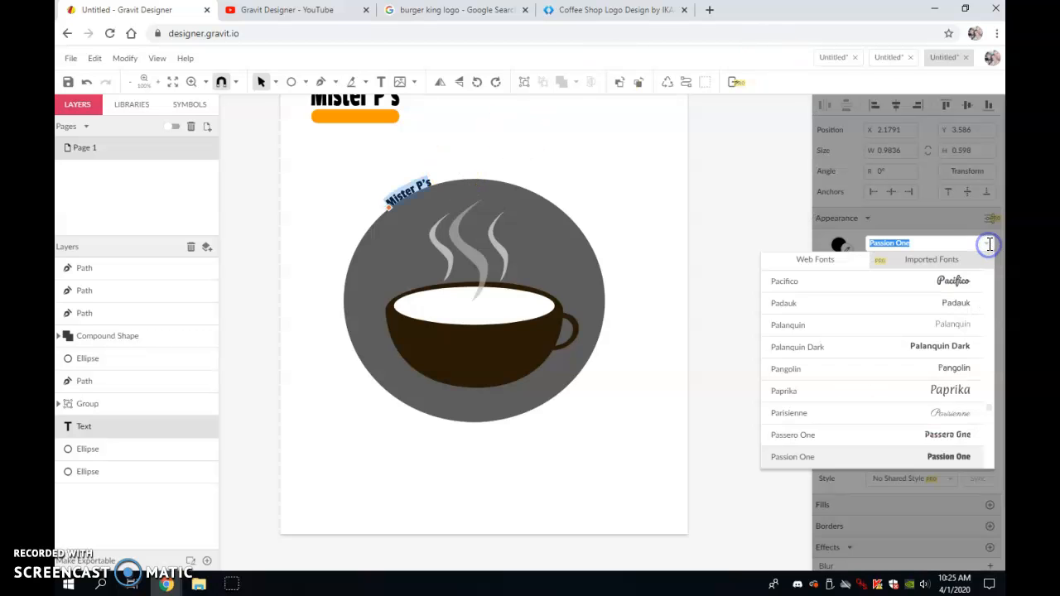
pyautogui.click(944, 281)
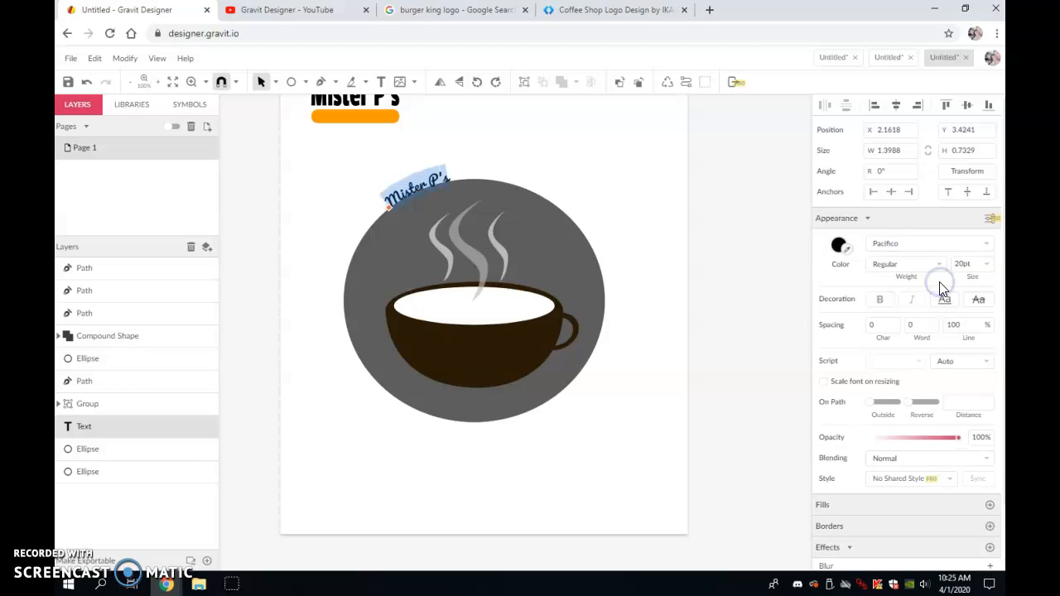
pyautogui.click(990, 263)
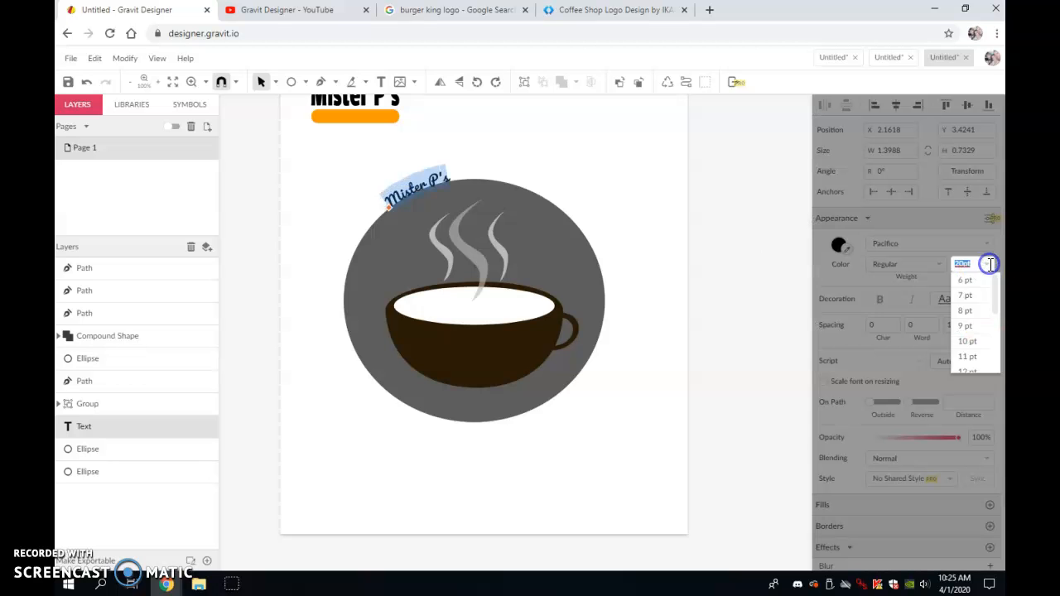
pyautogui.scroll(-3, 981, 343)
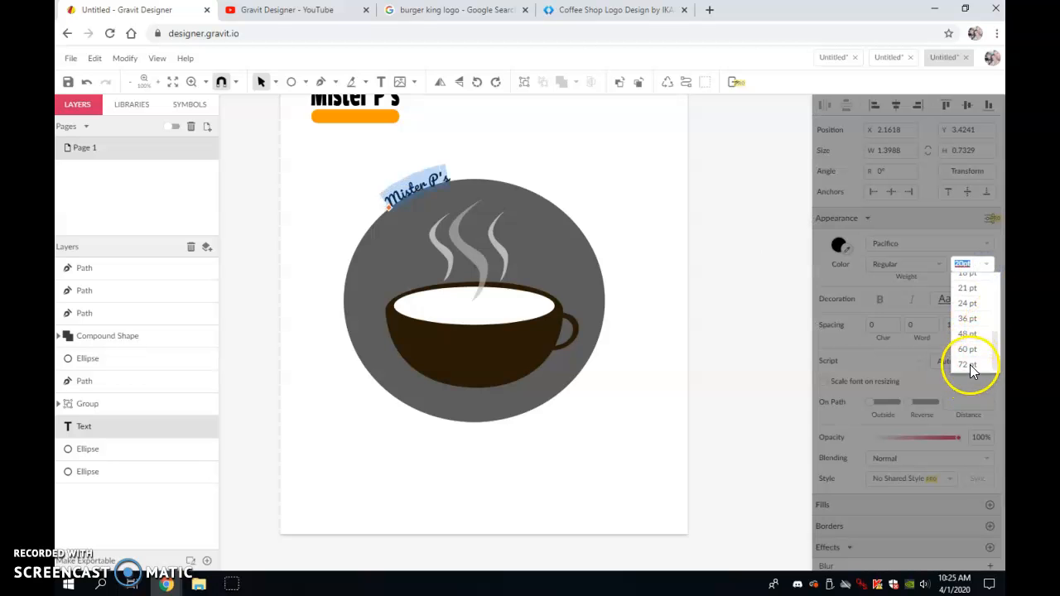
pyautogui.click(970, 365)
# - Nudge the curved text slightly into position along the circle
pyautogui.click(645, 253)
pyautogui.moveTo(378, 208)
pyautogui.mouseDown()
pyautogui.moveTo(390, 202)
pyautogui.moveTo(386, 214)
pyautogui.mouseUp()
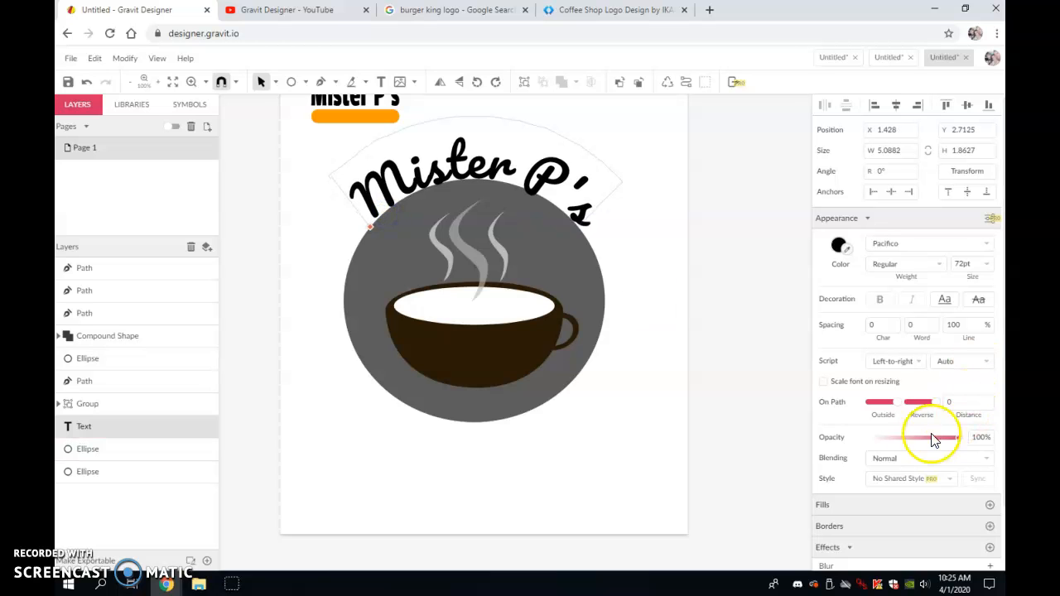
pyautogui.click(624, 371)
# - Hide the fill of the larger circle so only the curved text shows
pyautogui.click(563, 233)
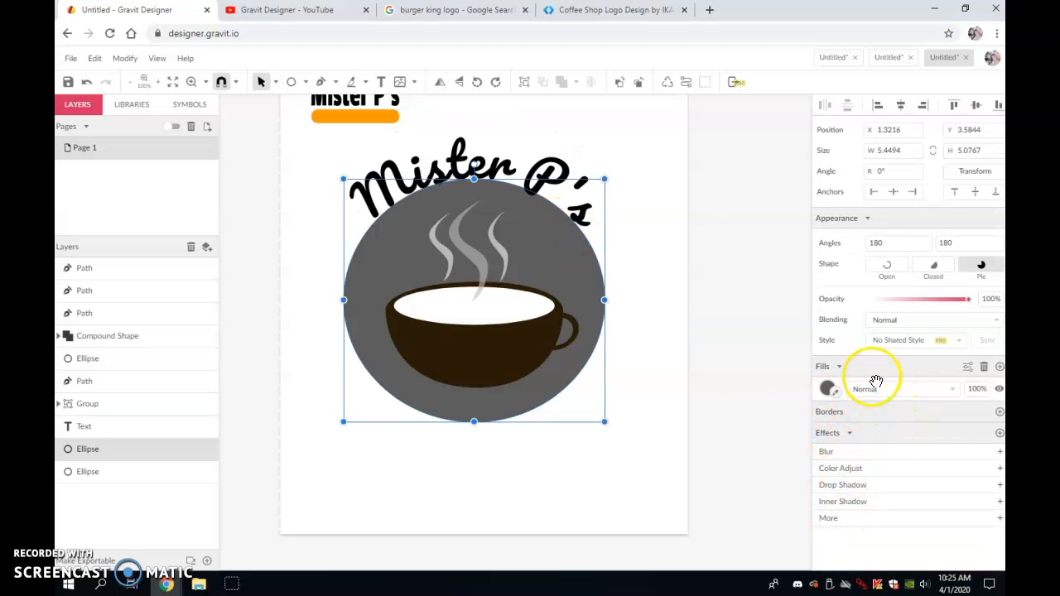
pyautogui.click(1000, 390)
pyautogui.click(710, 350)
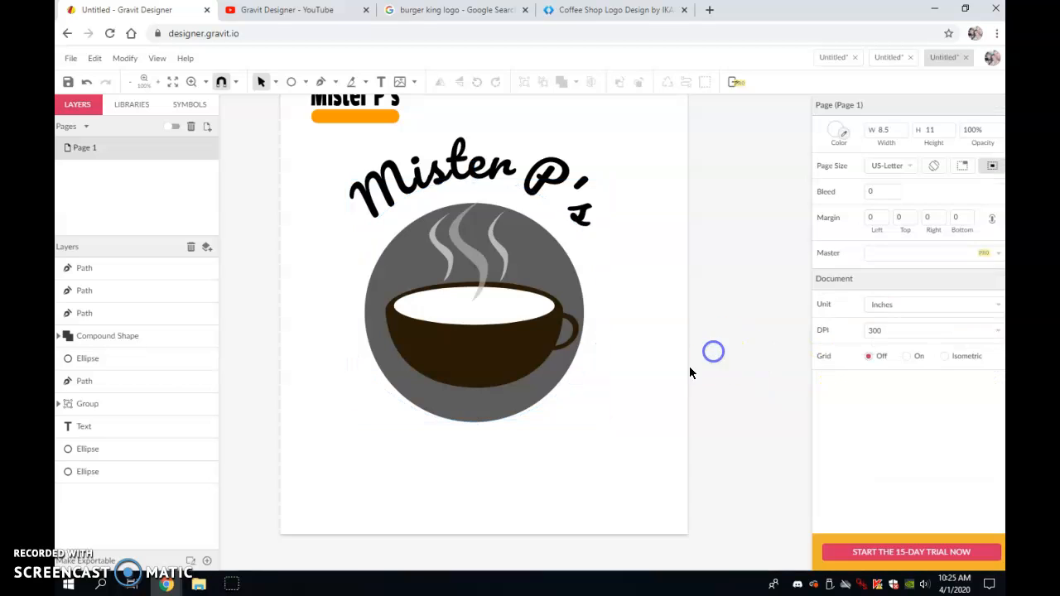
# - Move the curved text down closer to the grey circle
pyautogui.moveTo(451, 169); pyautogui.dragTo(458, 190)
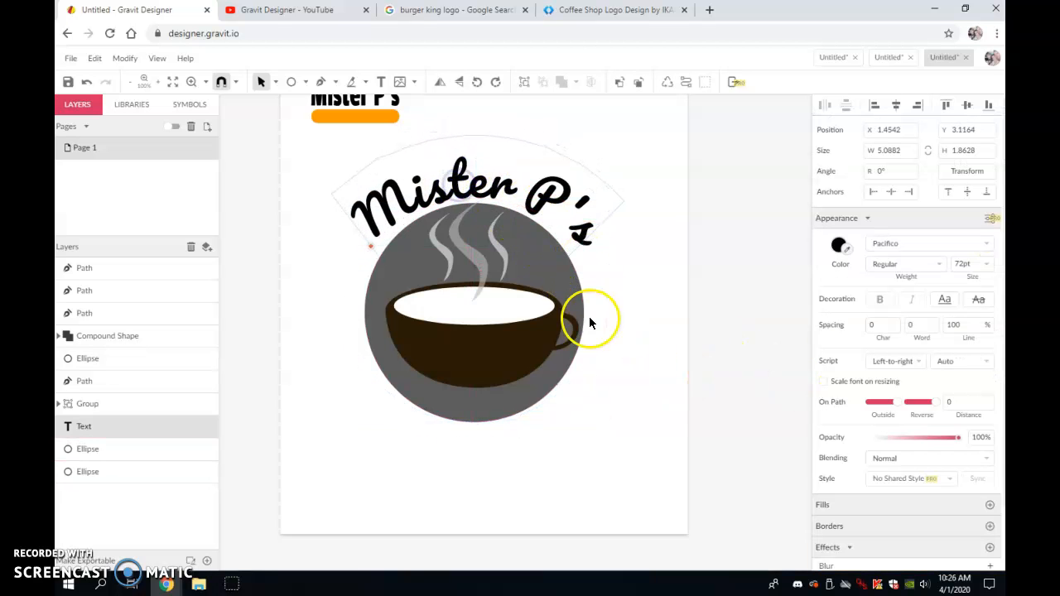
pyautogui.click(661, 398)
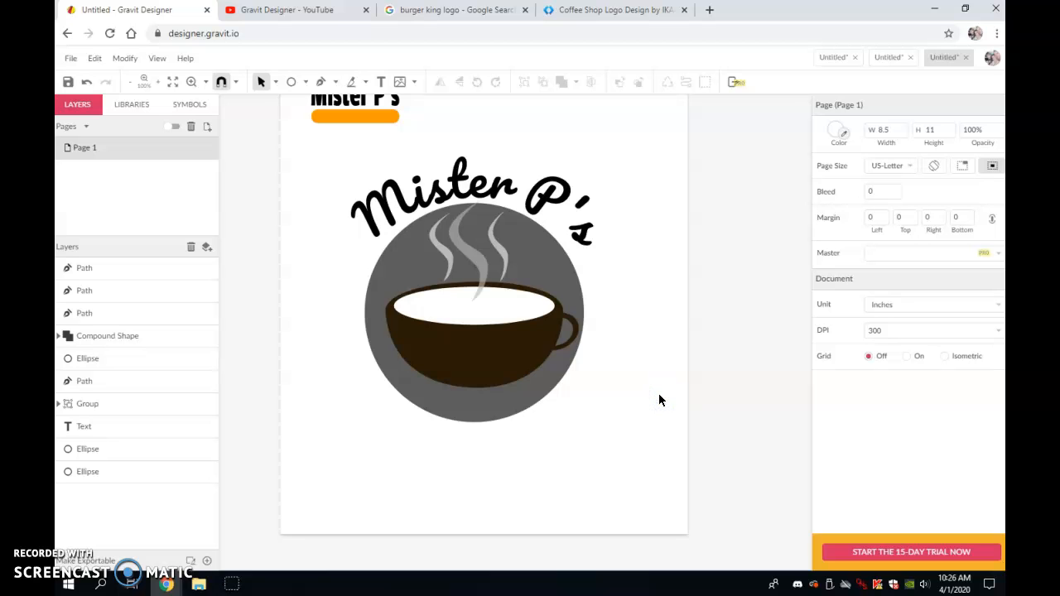
# - Delete the Mister P's burger logo from the top of the page
pyautogui.scroll(2, 756, 355)
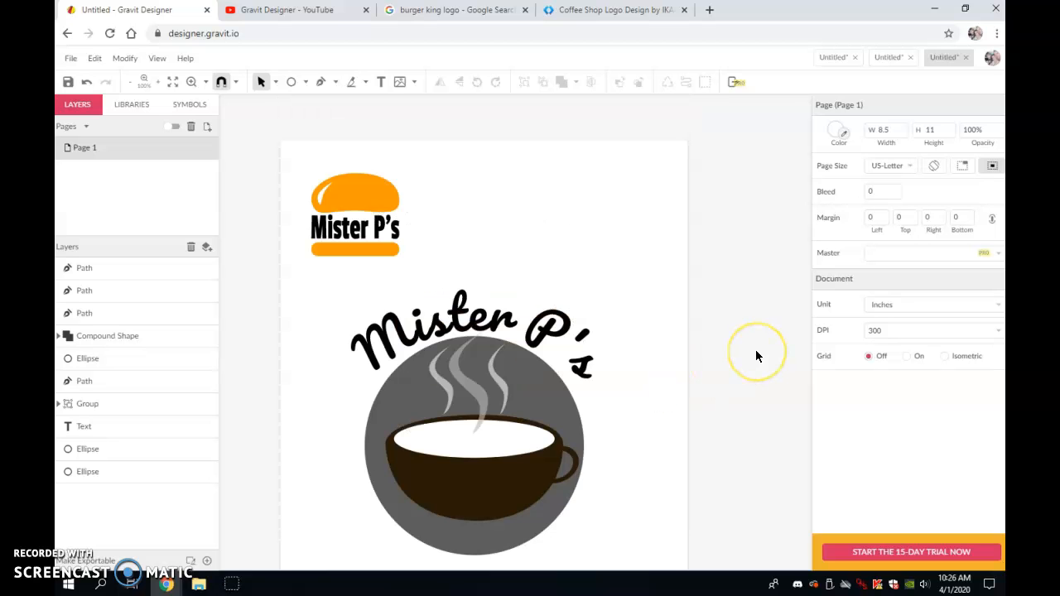
pyautogui.click(345, 146)
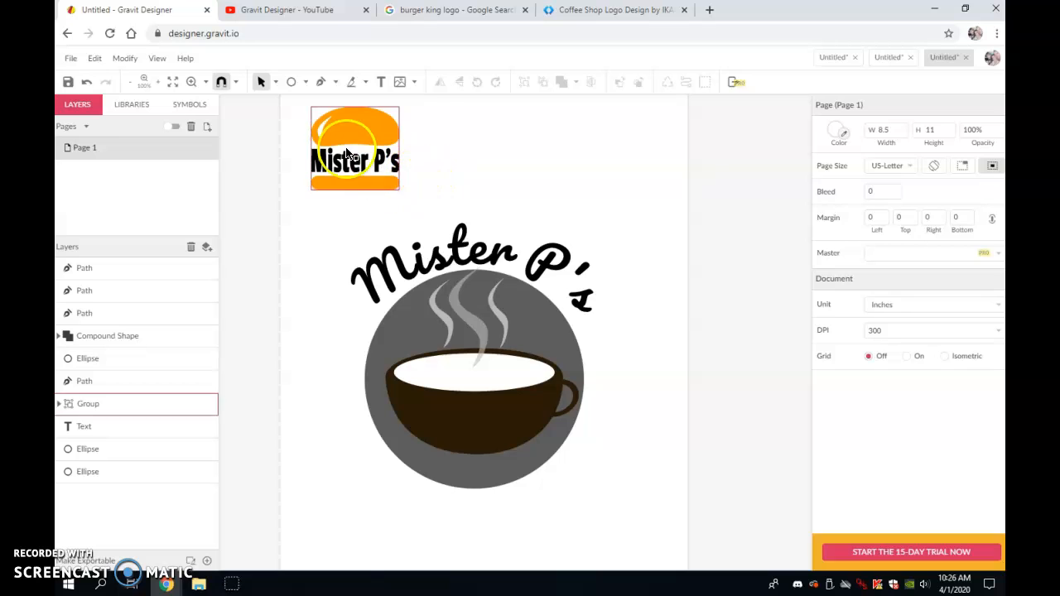
pyautogui.press('Delete')
pyautogui.scroll(-2, 346, 146)
pyautogui.click(354, 163)
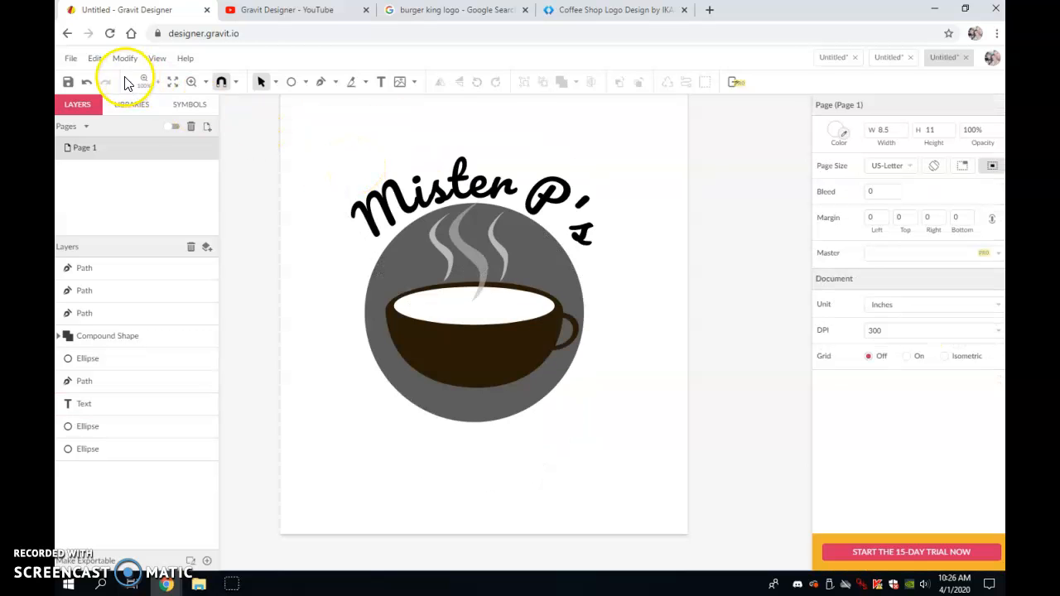
# - Export the design as a PNG image
pyautogui.click(71, 58)
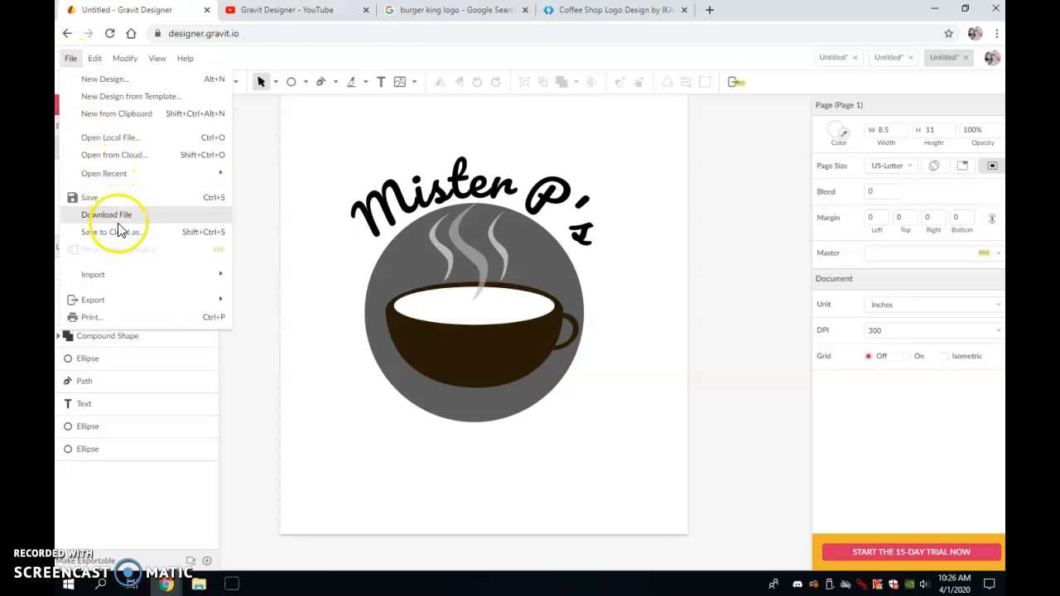
pyautogui.moveTo(116, 304)
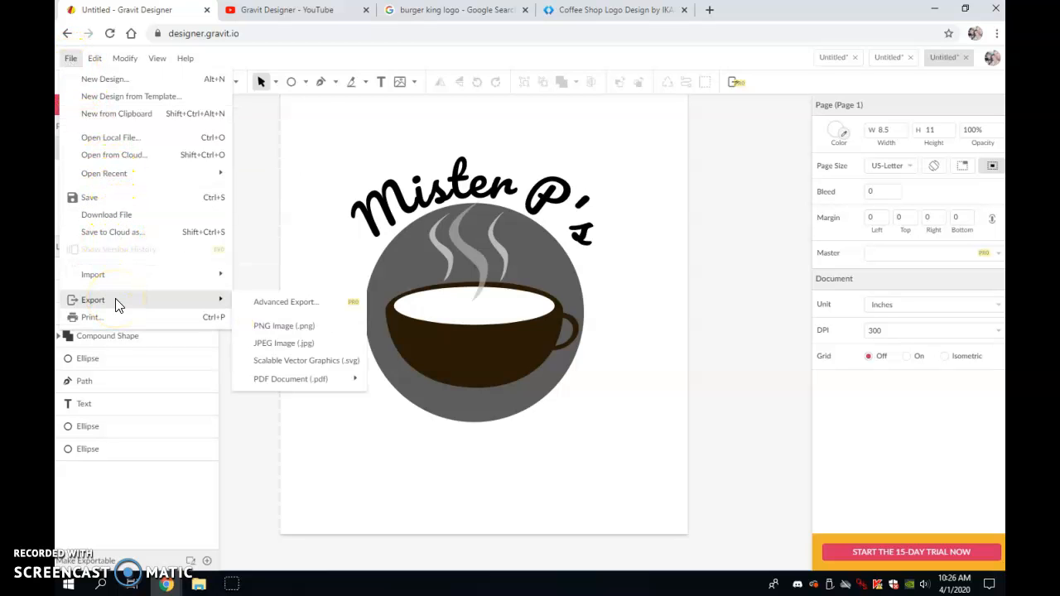
pyautogui.click(284, 327)
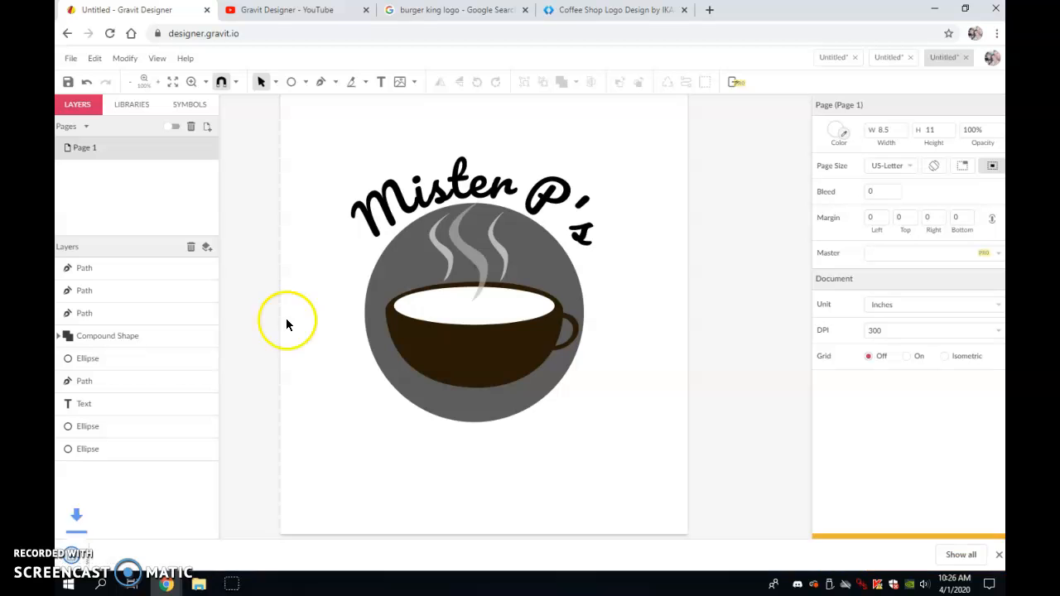
pyautogui.scroll(-1, 287, 295)
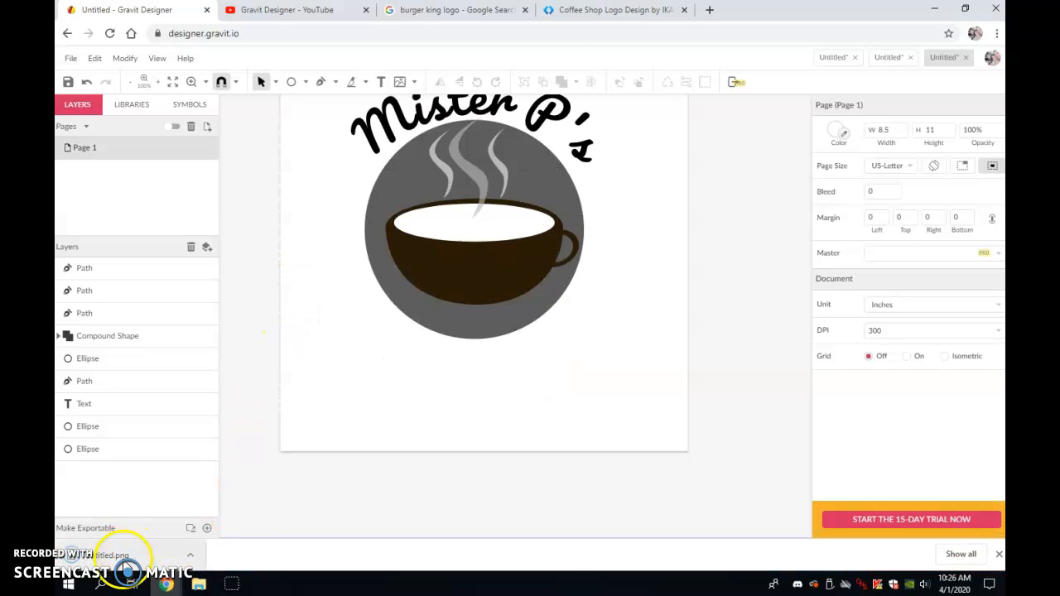